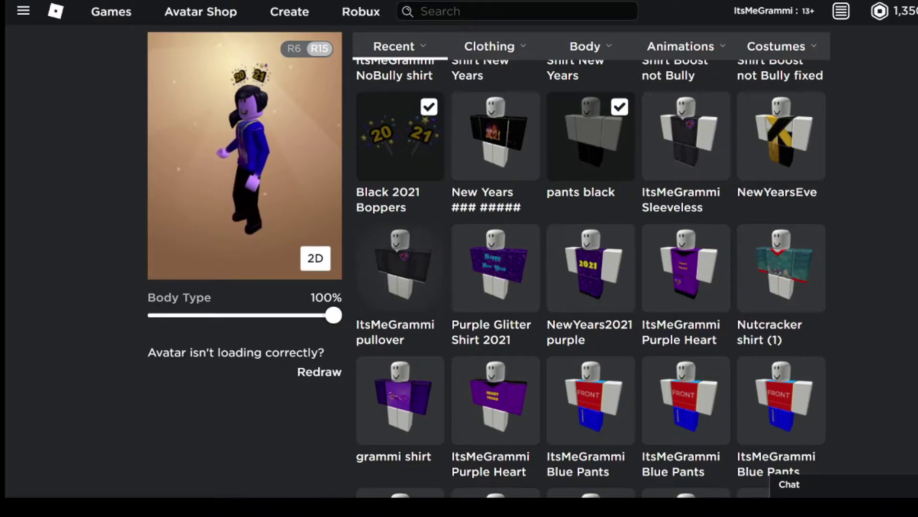
# Step: Dress the avatar in the black Sleeveless item and the black pullover from the recent items
pyautogui.click(410, 282)
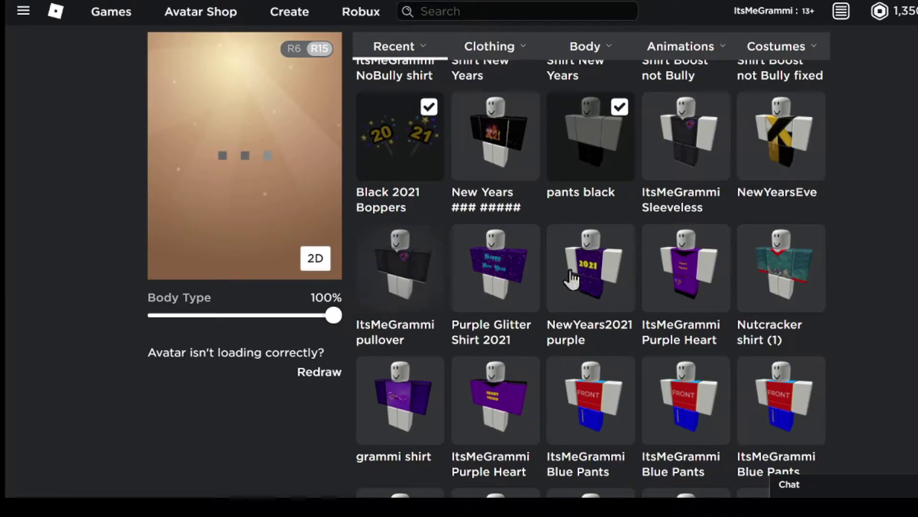
pyautogui.click(686, 156)
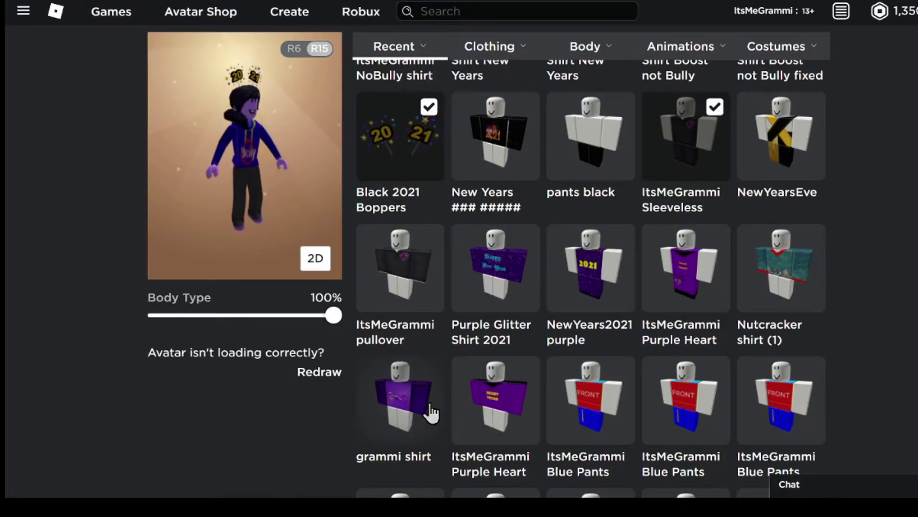
pyautogui.click(403, 270)
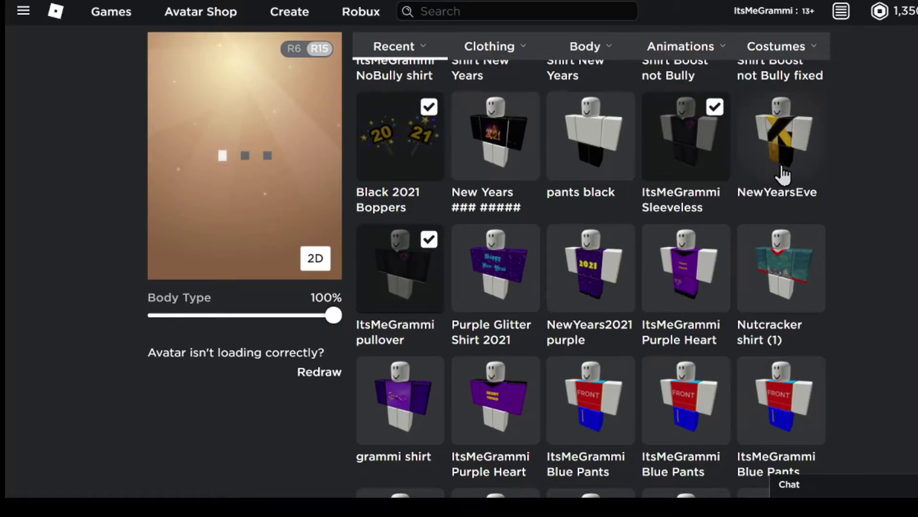
# Step: Examine the avatar's black outfit up close from all sides and look over the recent clothing items
pyautogui.scroll(2, 792, 230)
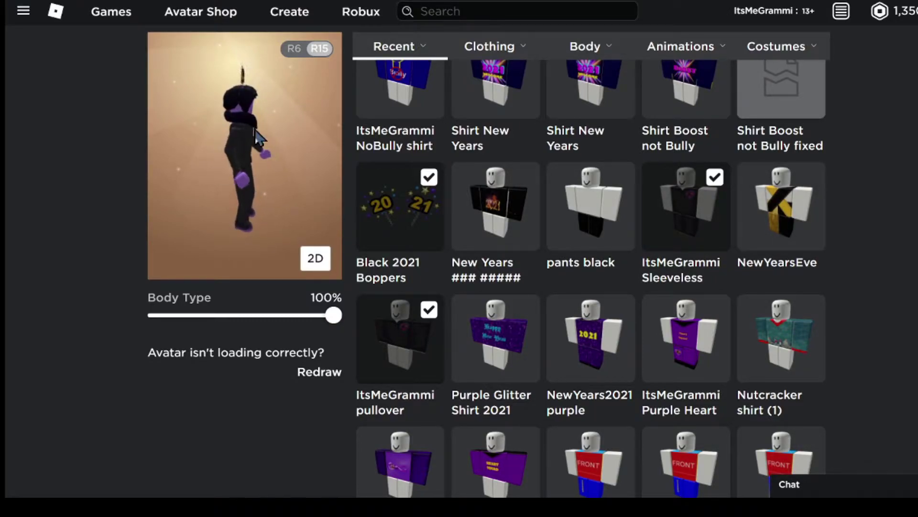
pyautogui.scroll(8, 270, 191)
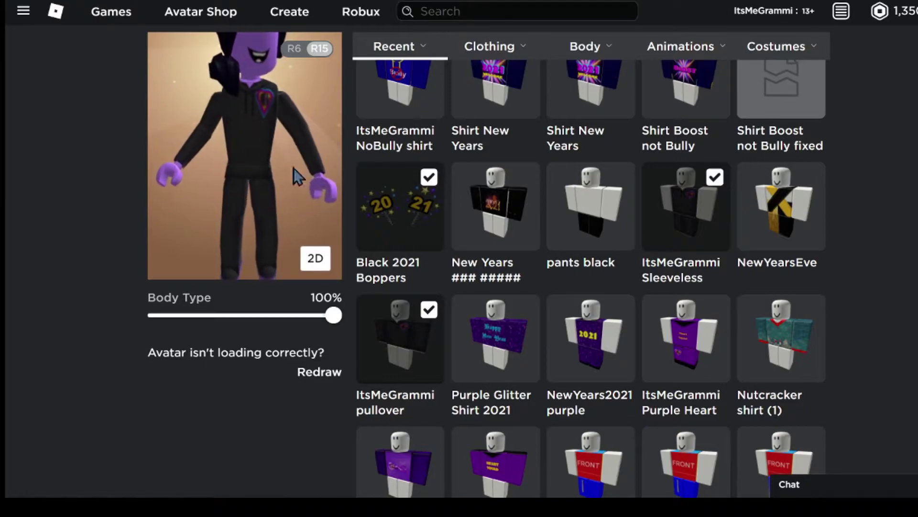
pyautogui.scroll(-1, 545, 196)
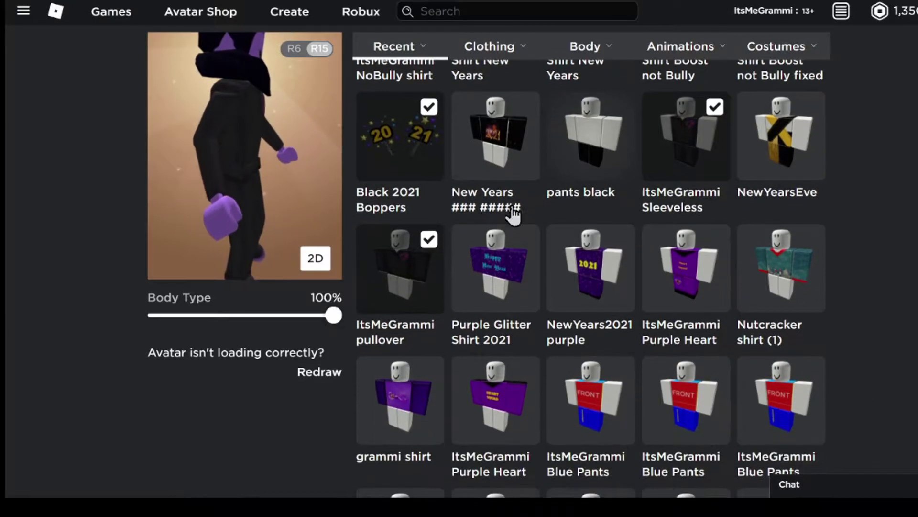
pyautogui.scroll(-1, 607, 266)
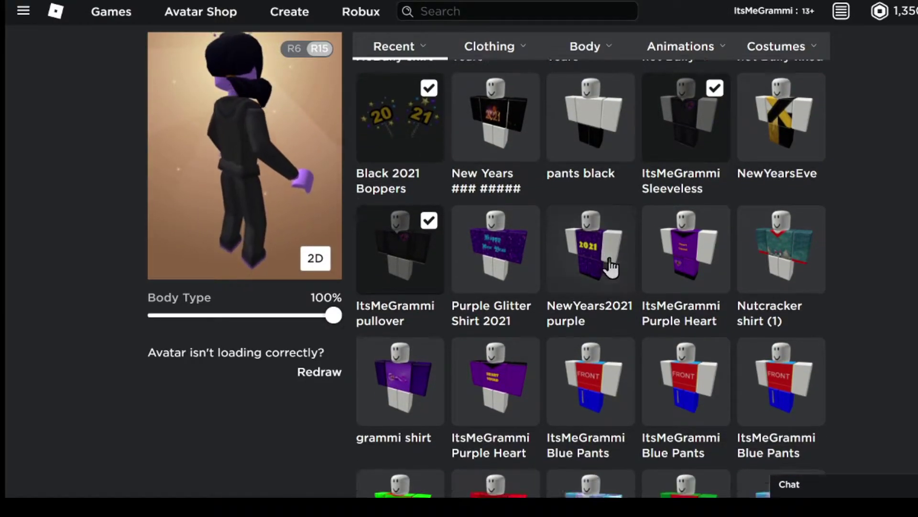
pyautogui.scroll(2, 602, 259)
pyautogui.scroll(-1, 600, 263)
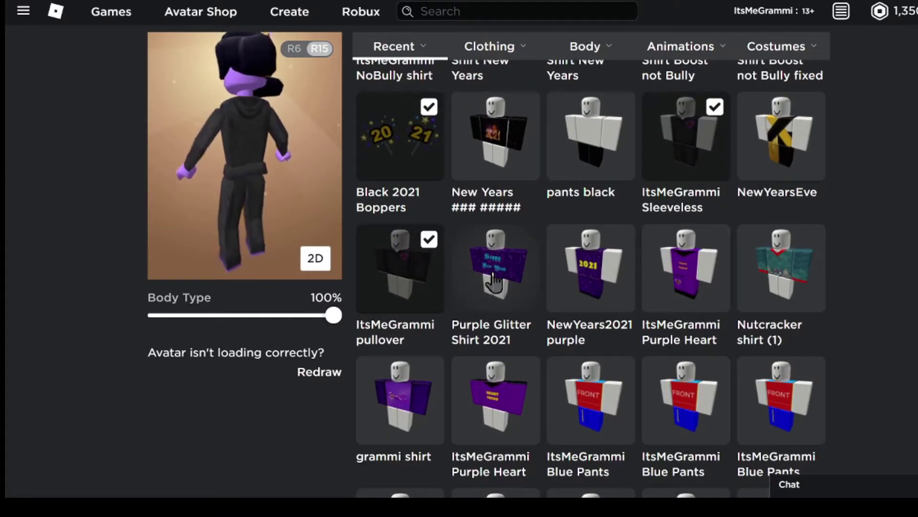
pyautogui.scroll(-2, 478, 253)
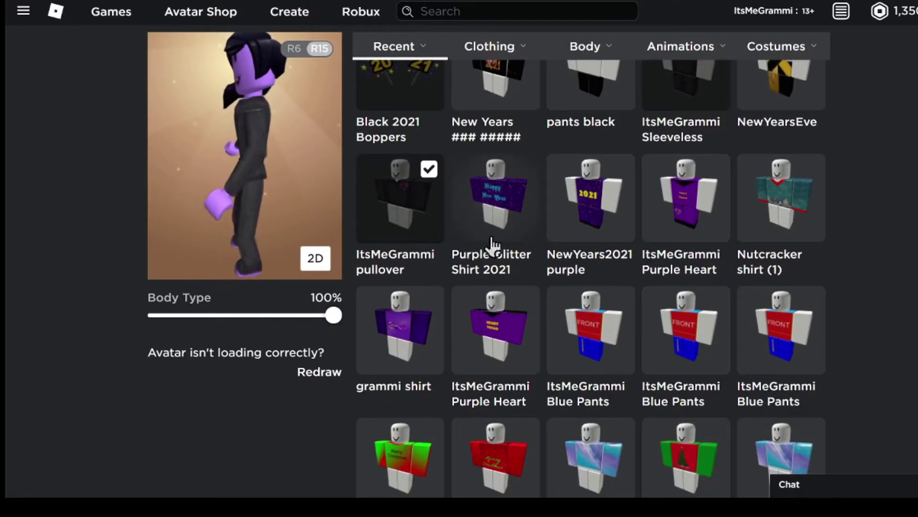
pyautogui.scroll(2, 580, 218)
pyautogui.scroll(1, 580, 218)
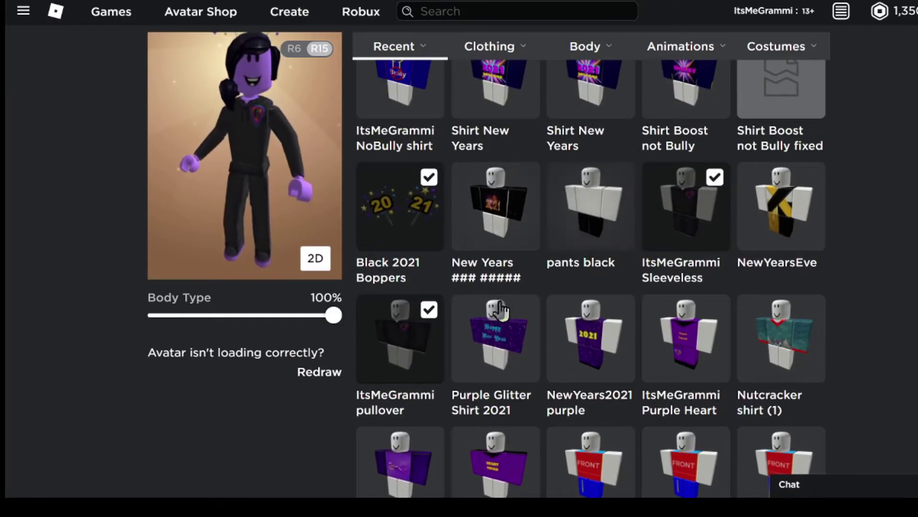
# Step: Go to the Shirts section of the personal creations page and download the shirt template
pyautogui.click(288, 13)
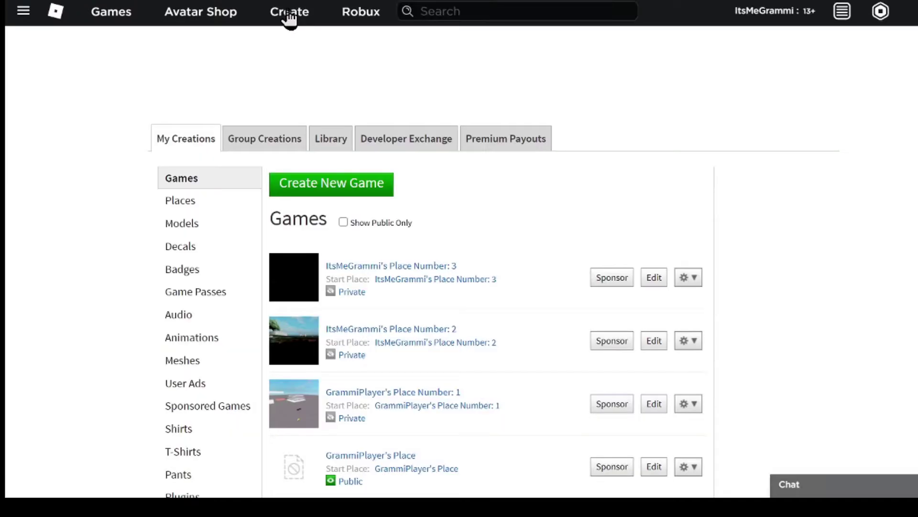
pyautogui.scroll(-1, 180, 322)
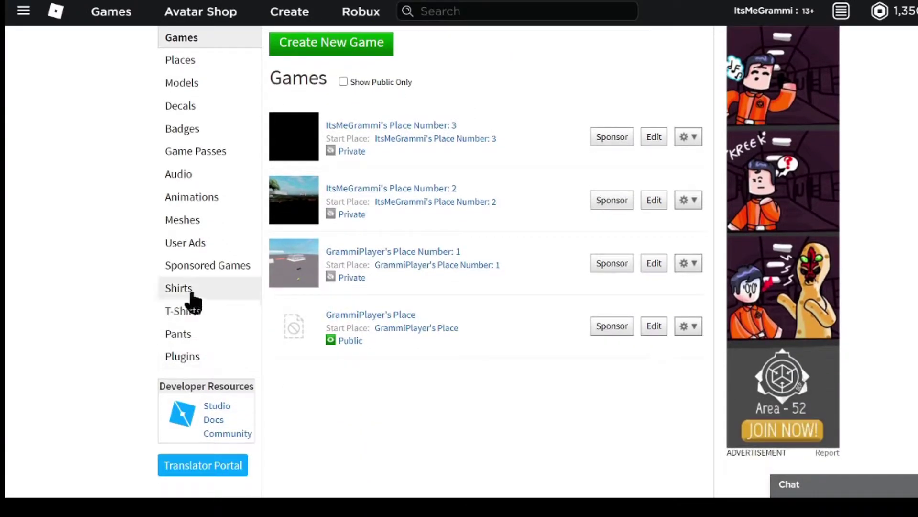
pyautogui.click(194, 292)
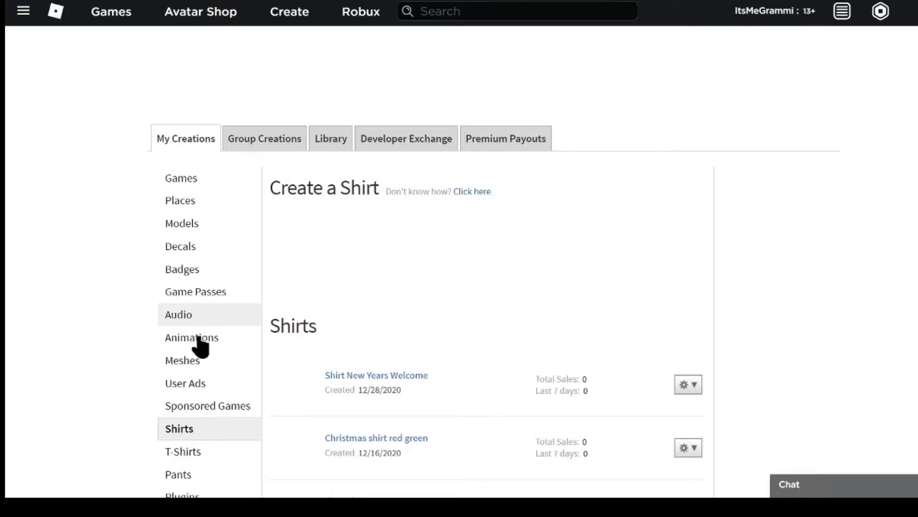
pyautogui.scroll(-3, 205, 378)
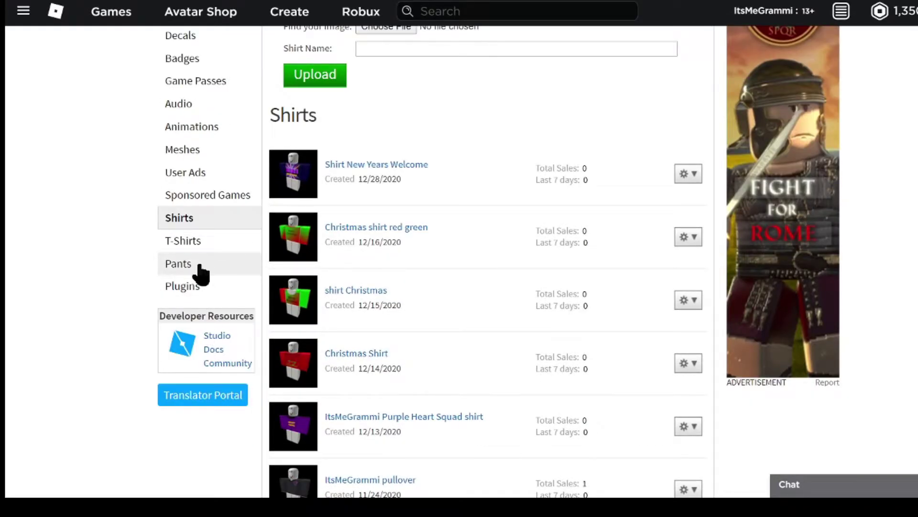
pyautogui.scroll(1, 201, 273)
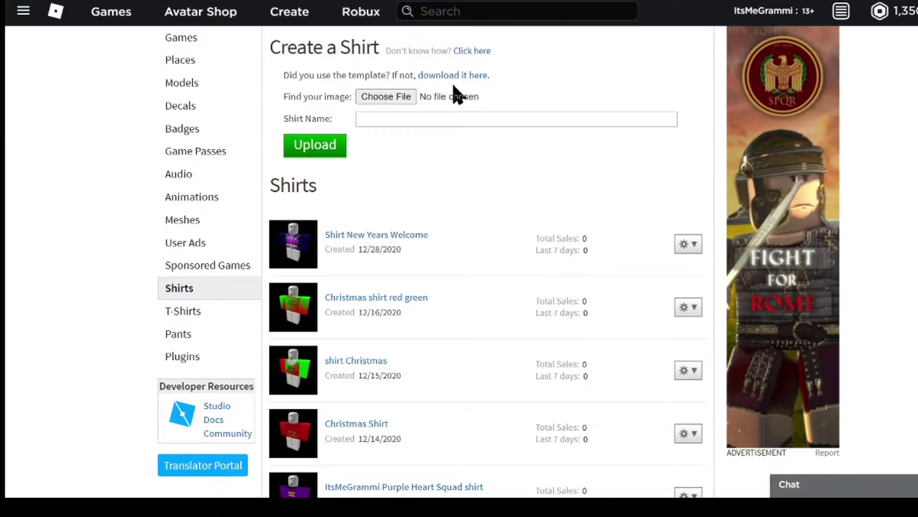
pyautogui.click(474, 74)
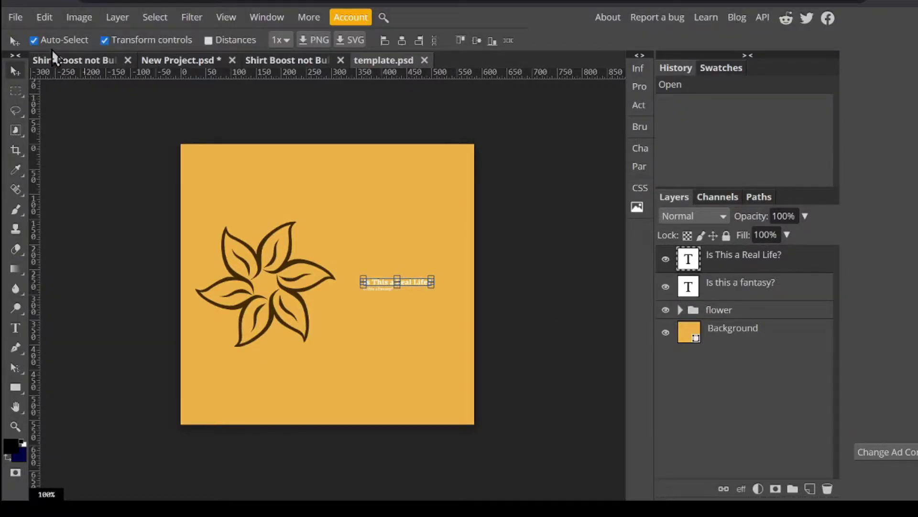
# Step: In Photopea, create a 585 × 559 px project named "No Bully shirt" with a transparent background
pyautogui.click(21, 17)
pyautogui.click(33, 36)
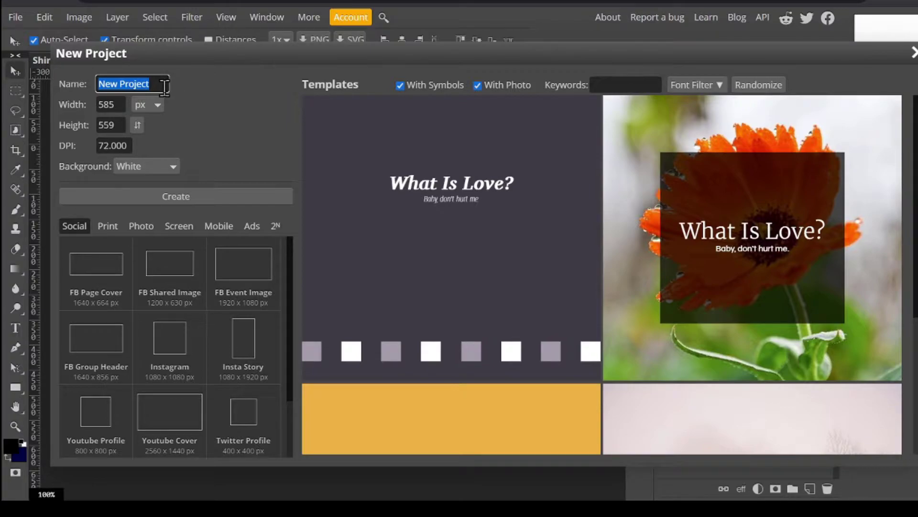
pyautogui.write('b')
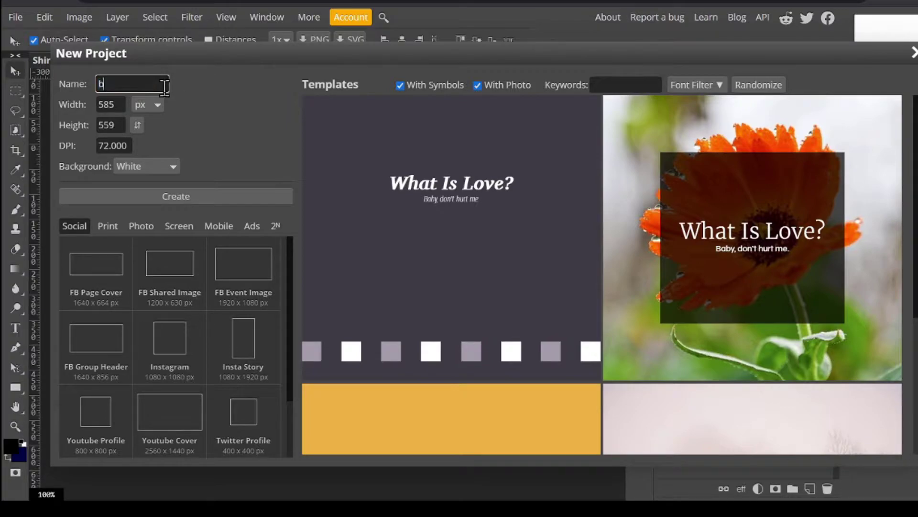
pyautogui.write('nO Bully shirt')
pyautogui.click(172, 168)
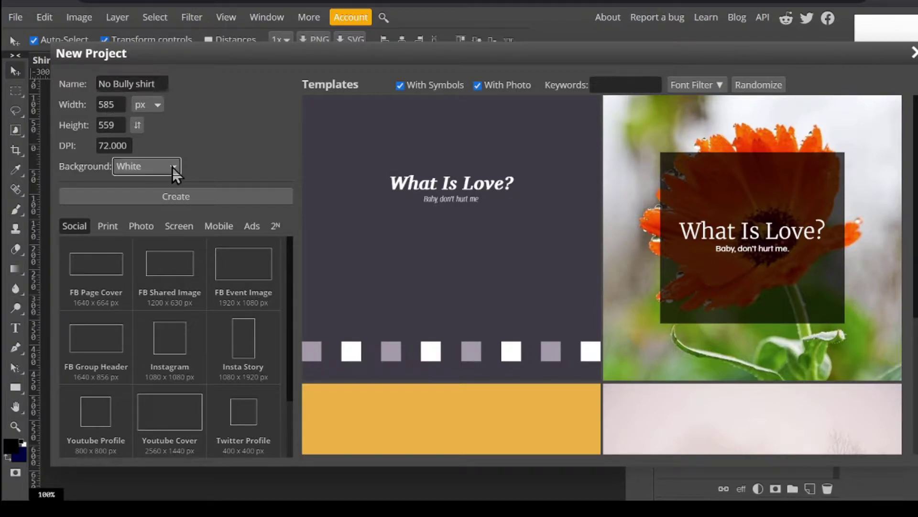
pyautogui.click(159, 198)
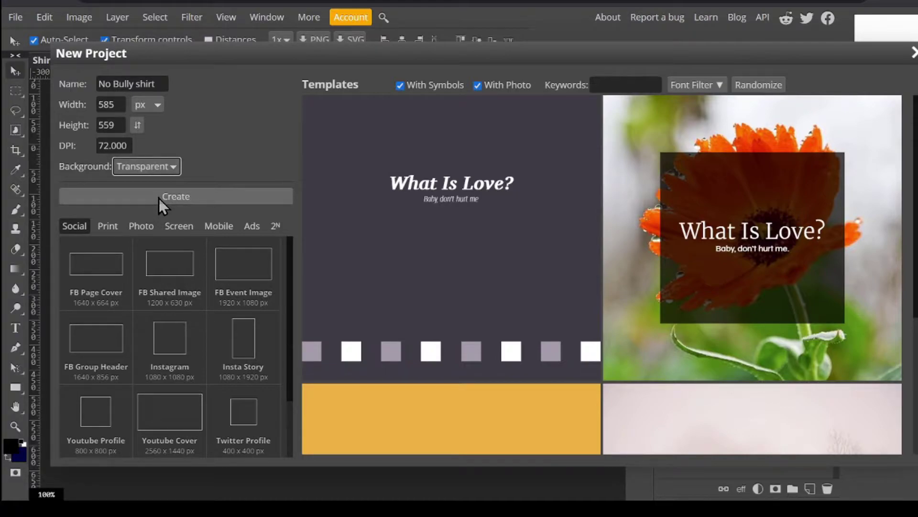
pyautogui.click(199, 197)
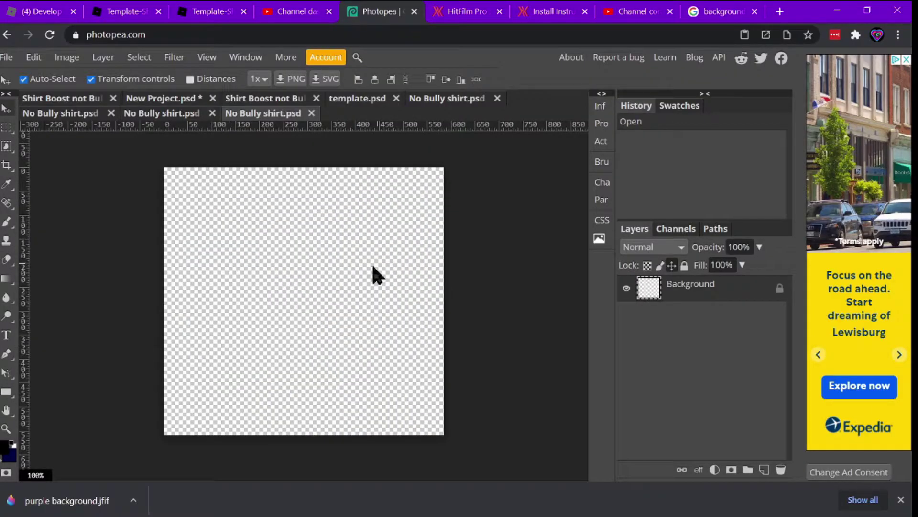
# Step: Place the Template-Shirts-R15 image into the project and move its layer above the Background layer
pyautogui.click(10, 58)
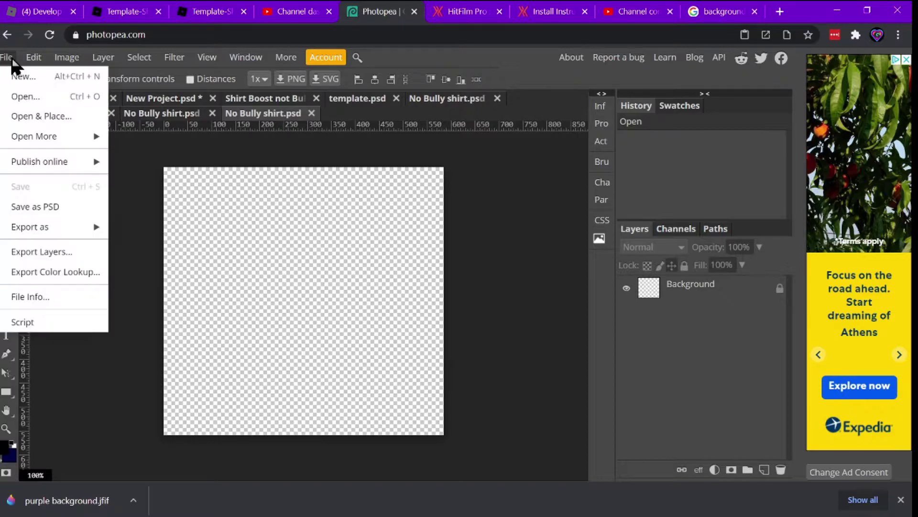
pyautogui.click(29, 117)
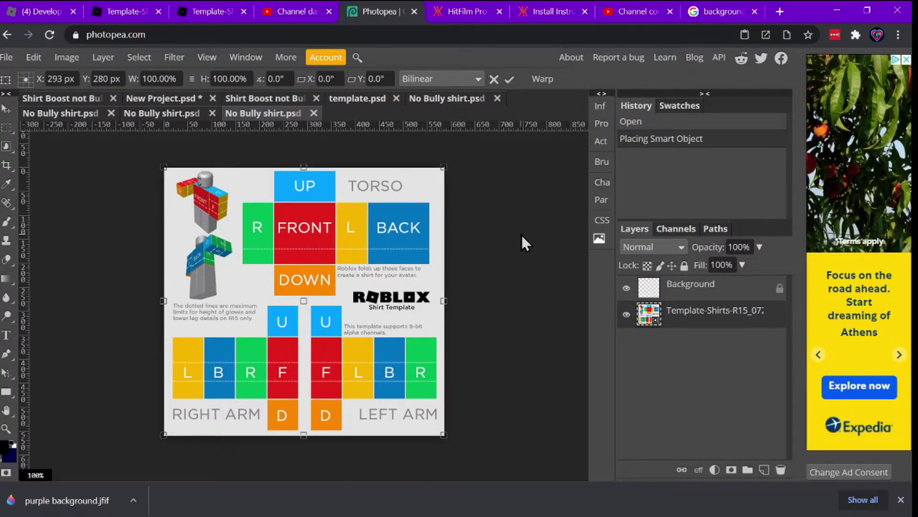
pyautogui.moveTo(668, 295); pyautogui.dragTo(665, 278)
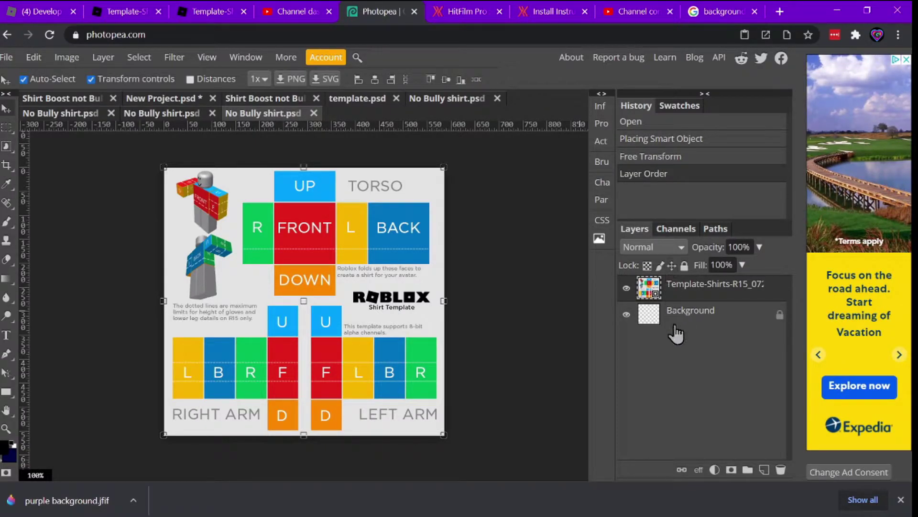
pyautogui.hotkey('ctrl', 't')
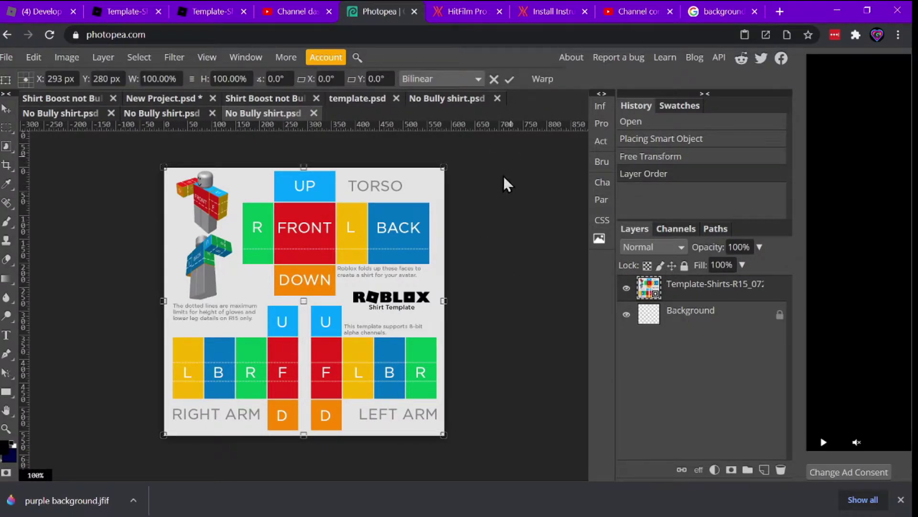
# Step: Place the purple background image, stretch it to the full 585 × 559 px canvas, and move the template layer above it
pyautogui.click(6, 57)
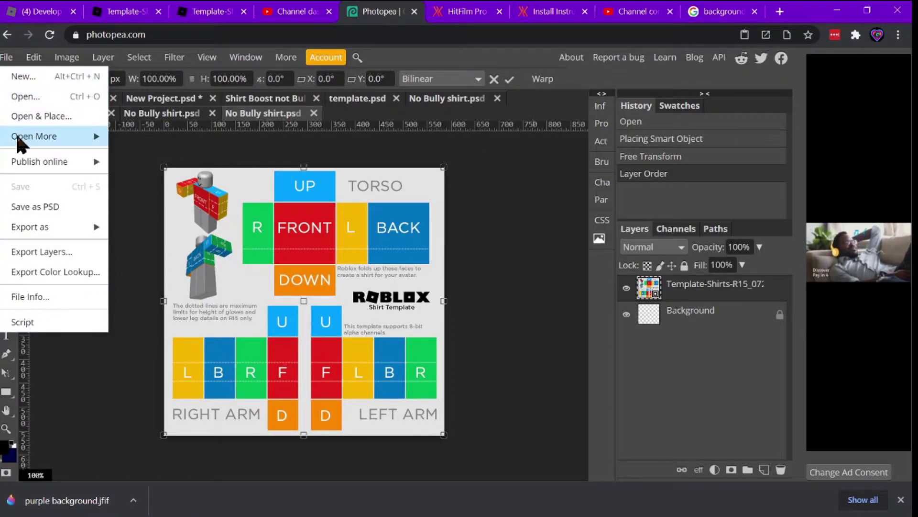
pyautogui.click(28, 114)
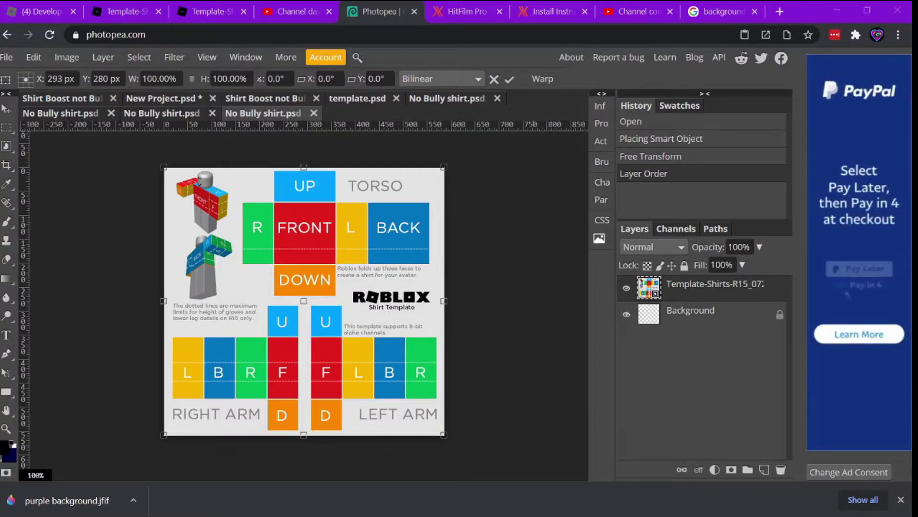
pyautogui.moveTo(67, 500); pyautogui.dragTo(165, 150)
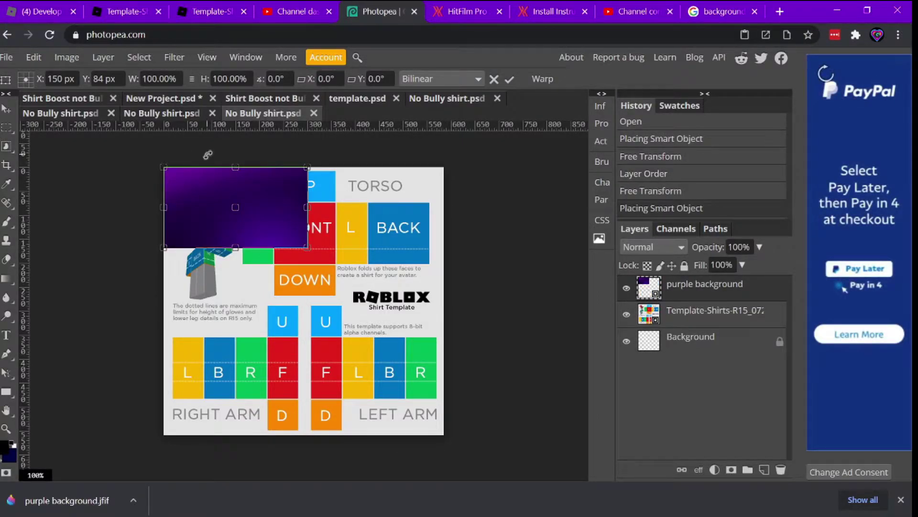
pyautogui.moveTo(305, 246); pyautogui.dragTo(443, 434)
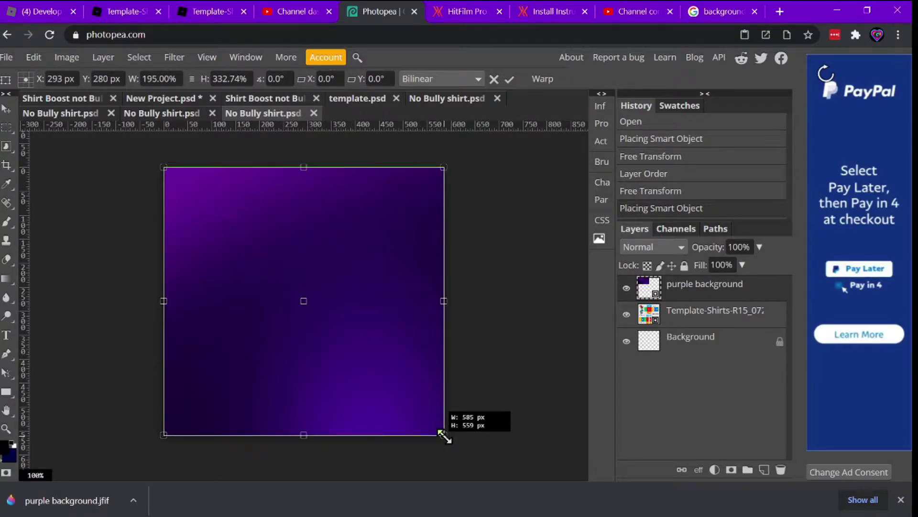
pyautogui.moveTo(442, 434); pyautogui.dragTo(442, 435)
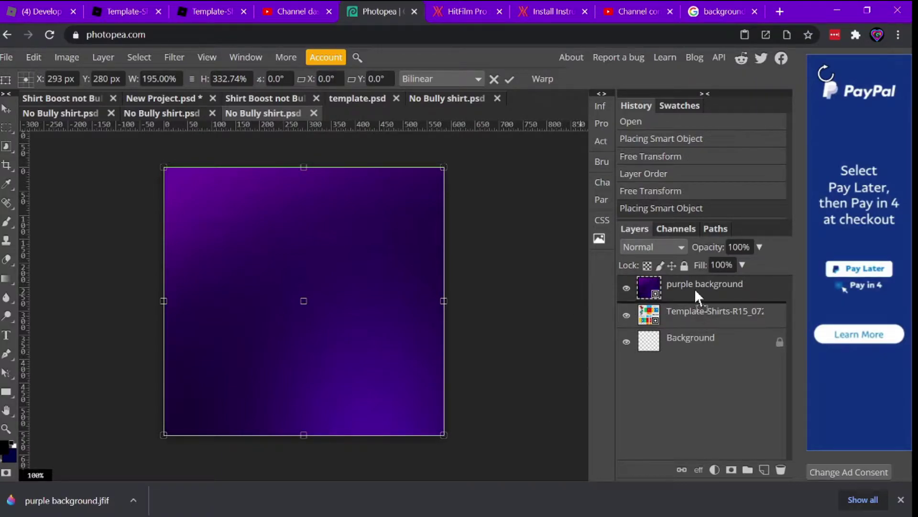
pyautogui.moveTo(690, 313); pyautogui.dragTo(671, 280)
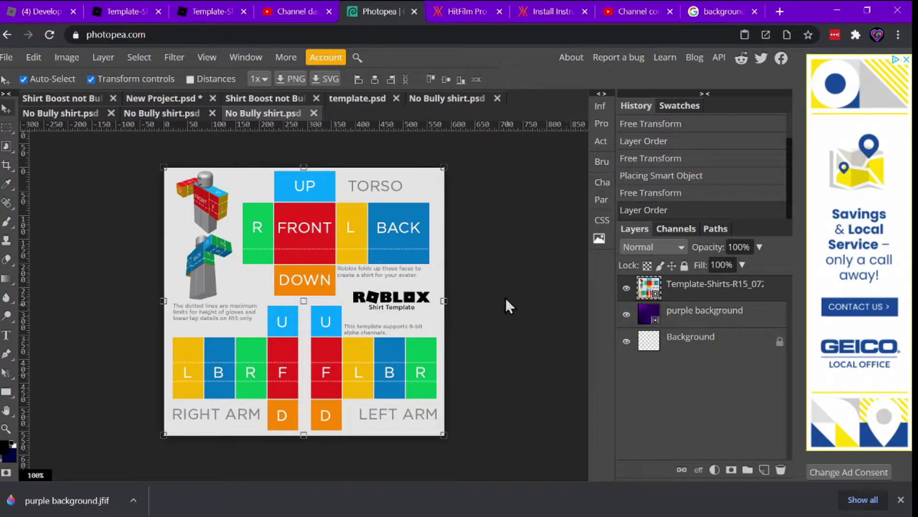
pyautogui.click(533, 271)
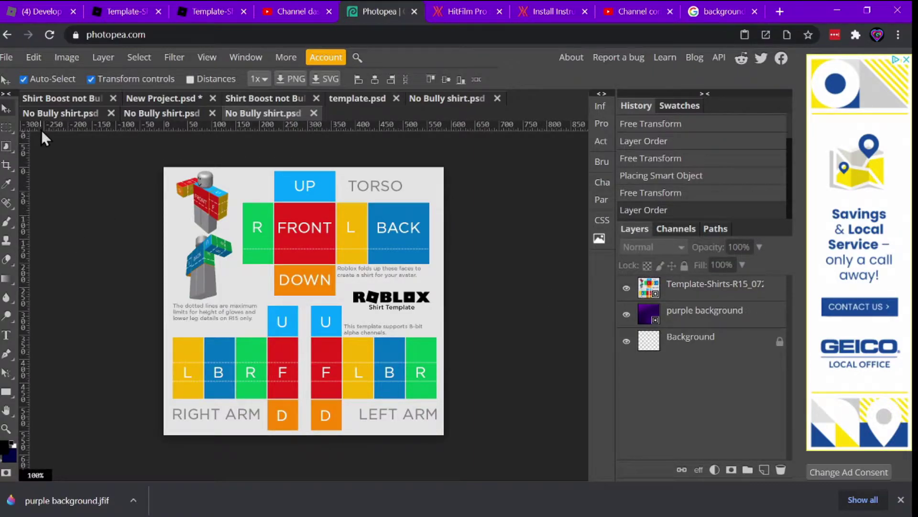
# Step: Make a rectangular selection around the torso's R, FRONT, L and BACK panels on the template and copy it
pyautogui.click(8, 127)
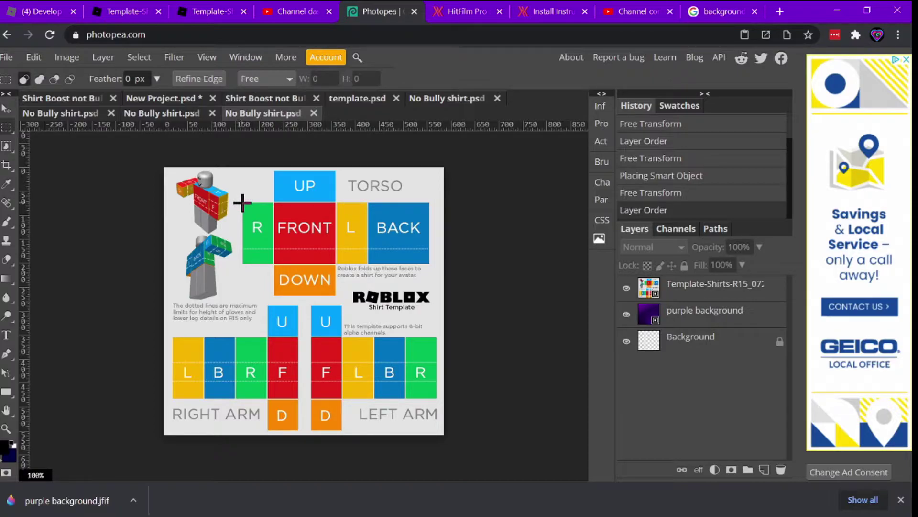
pyautogui.moveTo(242, 203); pyautogui.dragTo(430, 263)
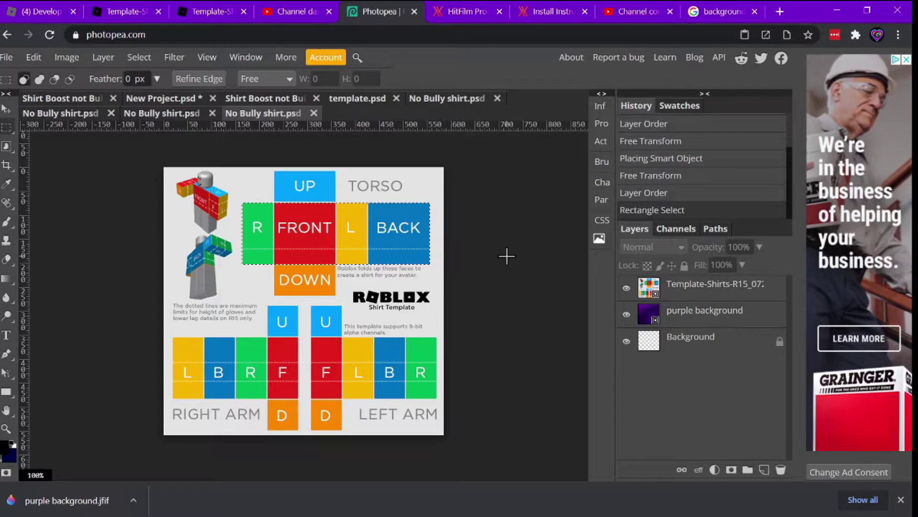
pyautogui.hotkey('ctrl', 'c')
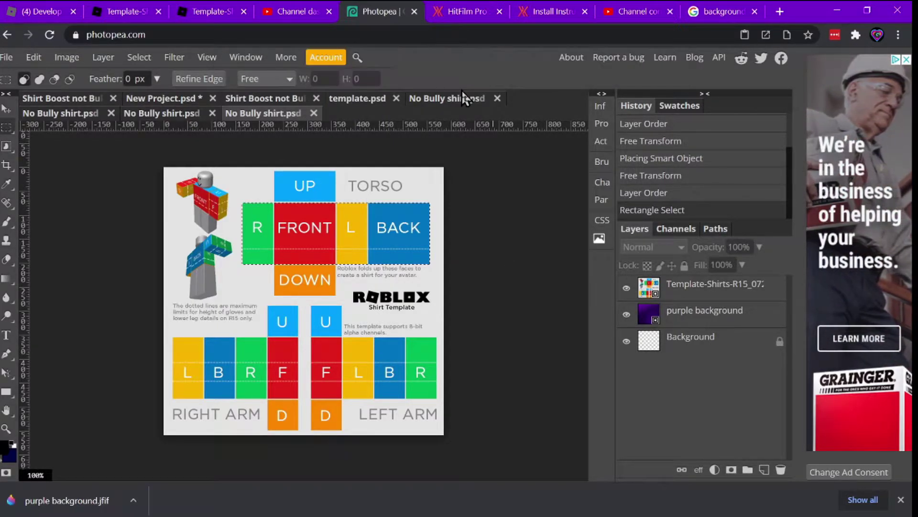
# Step: Rasterize the template layer and clear the selected R, FRONT, L and BACK torso panels from it
pyautogui.click(695, 298)
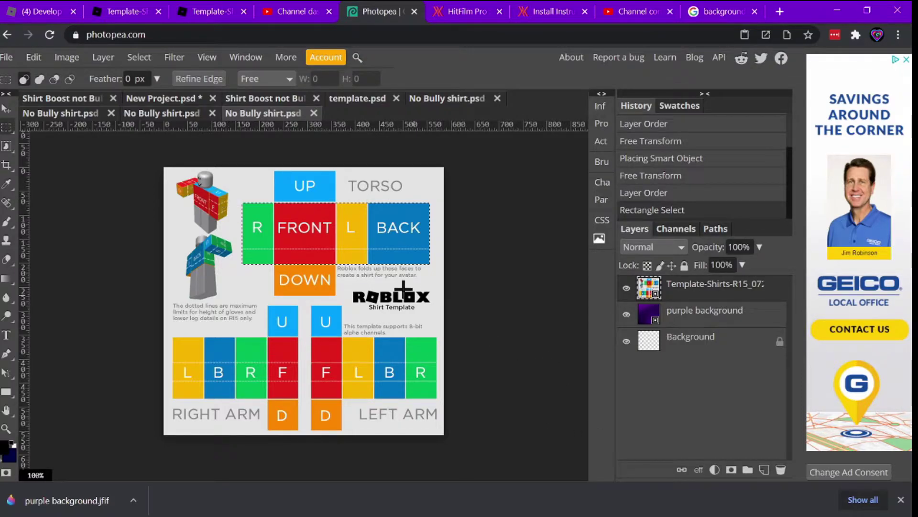
pyautogui.press('Delete')
pyautogui.rightClick(697, 292)
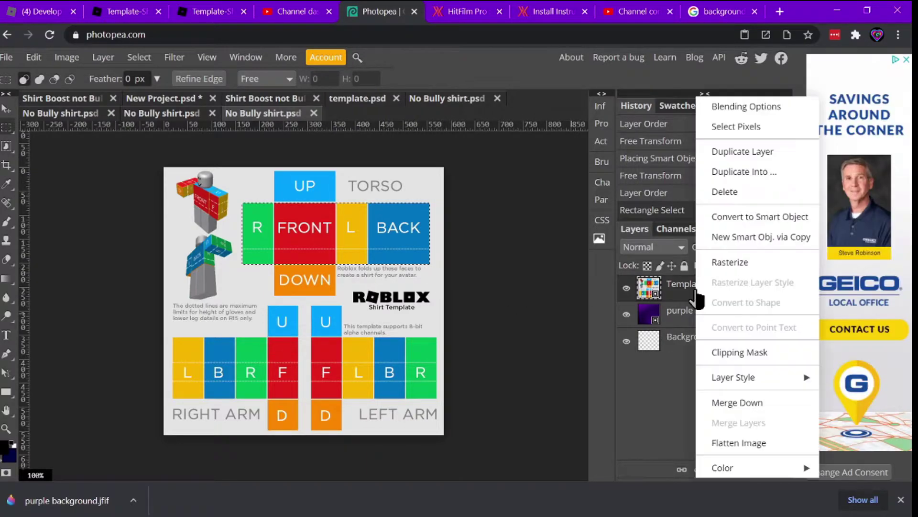
pyautogui.click(723, 262)
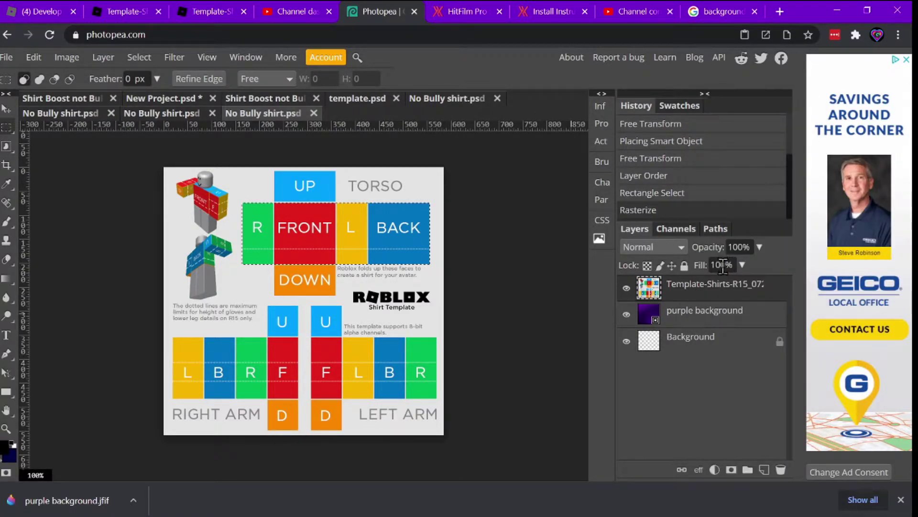
pyautogui.press('Delete')
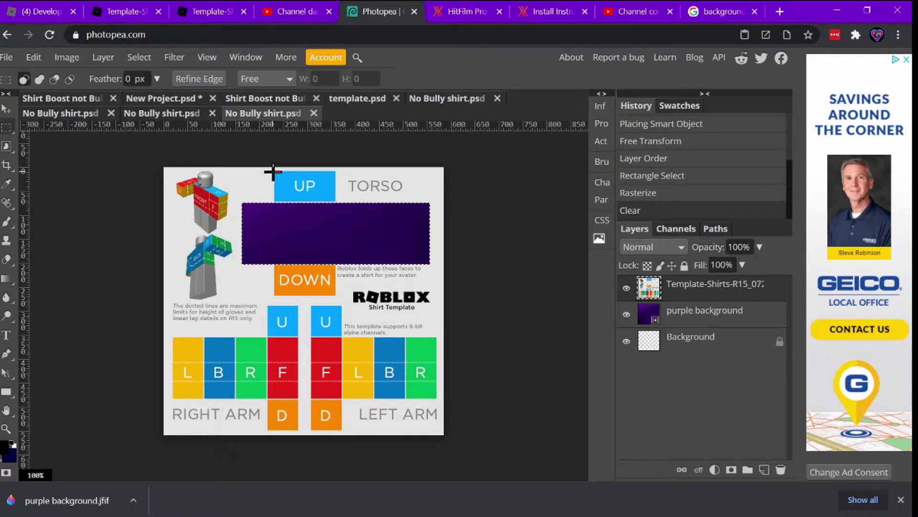
# Step: Select and clear the torso's UP panel and then its DOWN panel on the template layer, and deselect
pyautogui.moveTo(274, 172); pyautogui.dragTo(334, 205)
pyautogui.press('Delete')
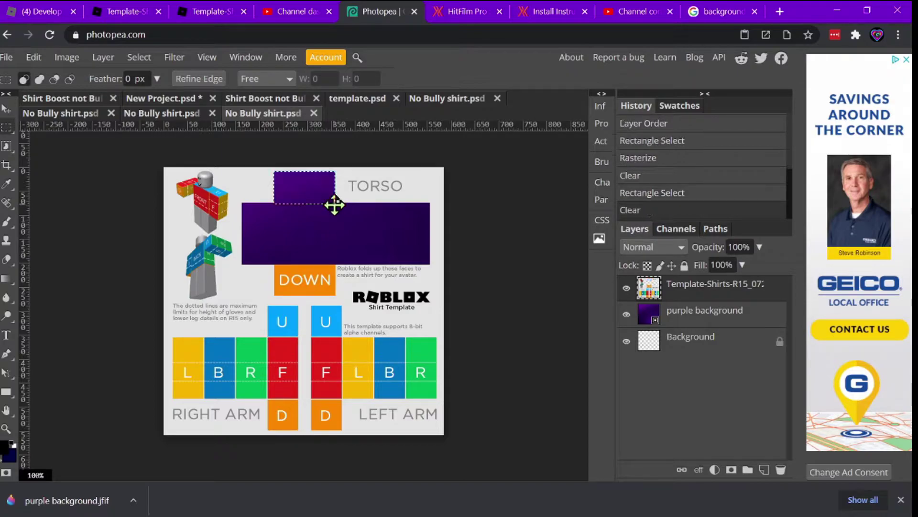
pyautogui.hotkey('ctrl', 'd')
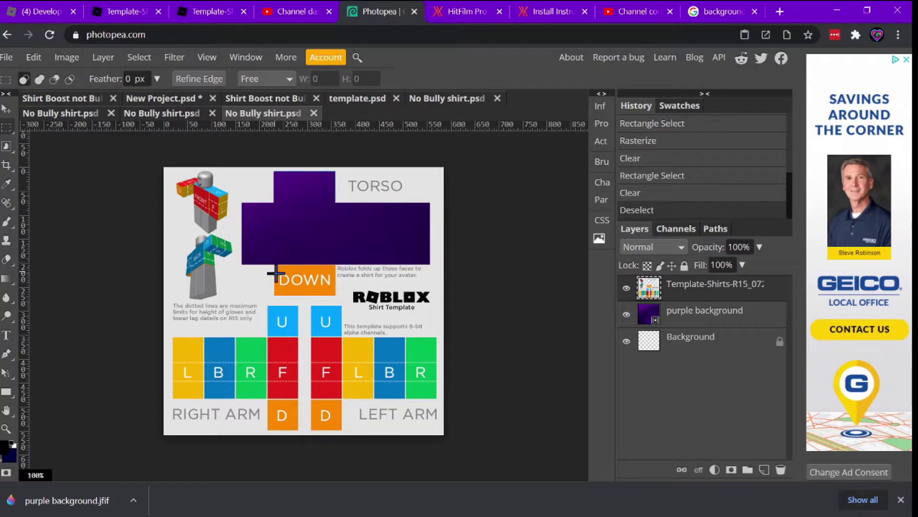
pyautogui.moveTo(274, 267); pyautogui.dragTo(336, 296)
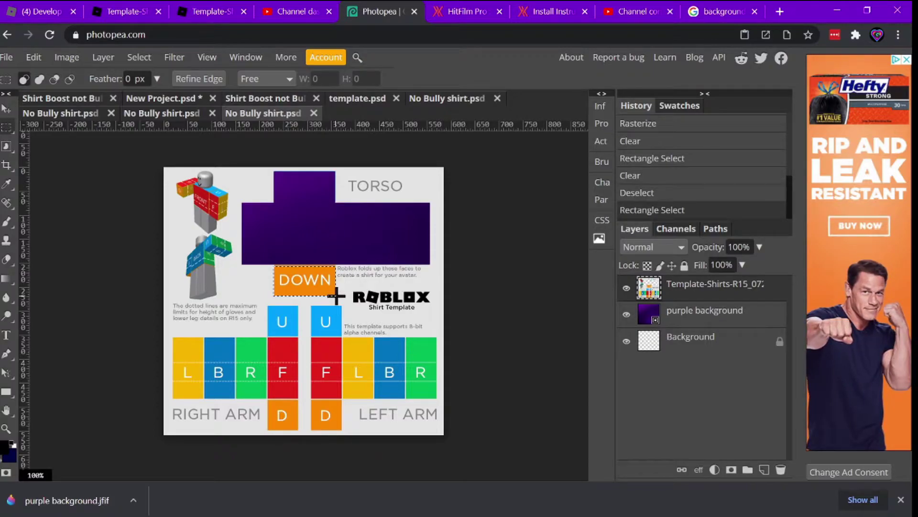
pyautogui.press('Delete')
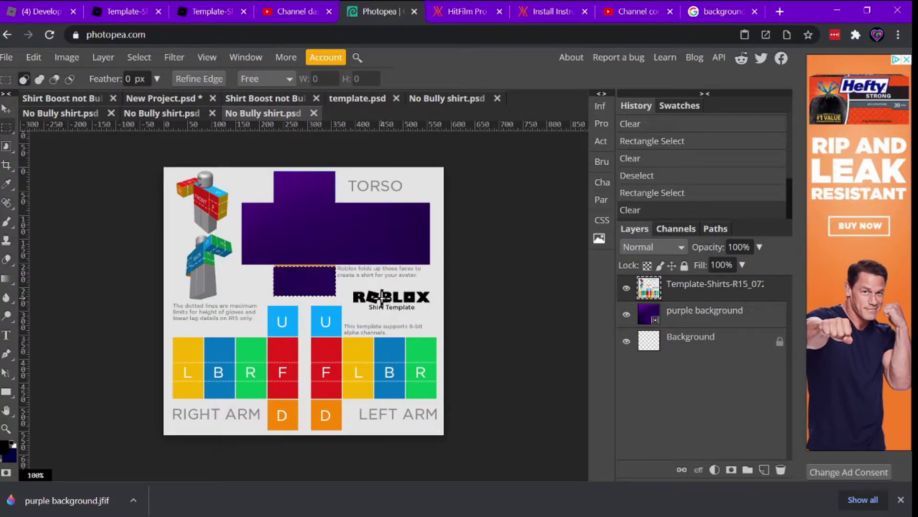
pyautogui.hotkey('ctrl', 'd')
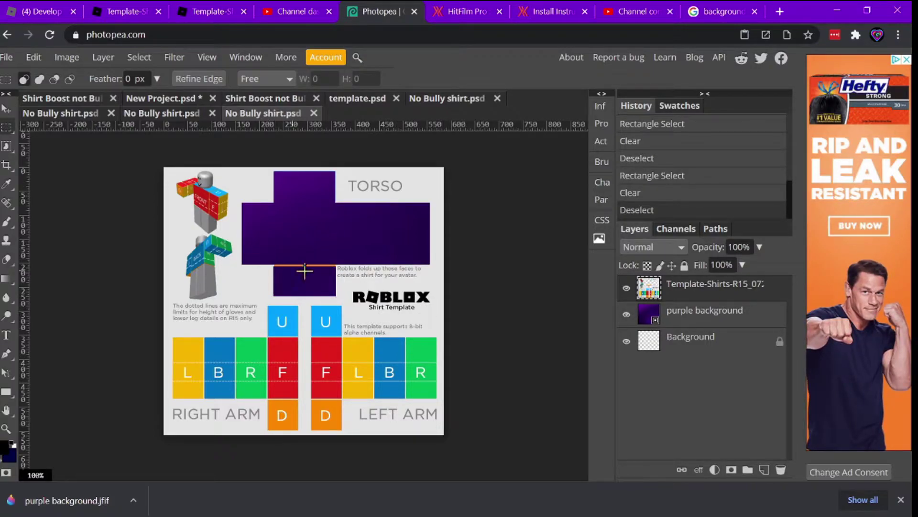
# Step: Clear the leftover orange strip between the torso and its DOWN panel from the template layer, and deselect
pyautogui.click(6, 109)
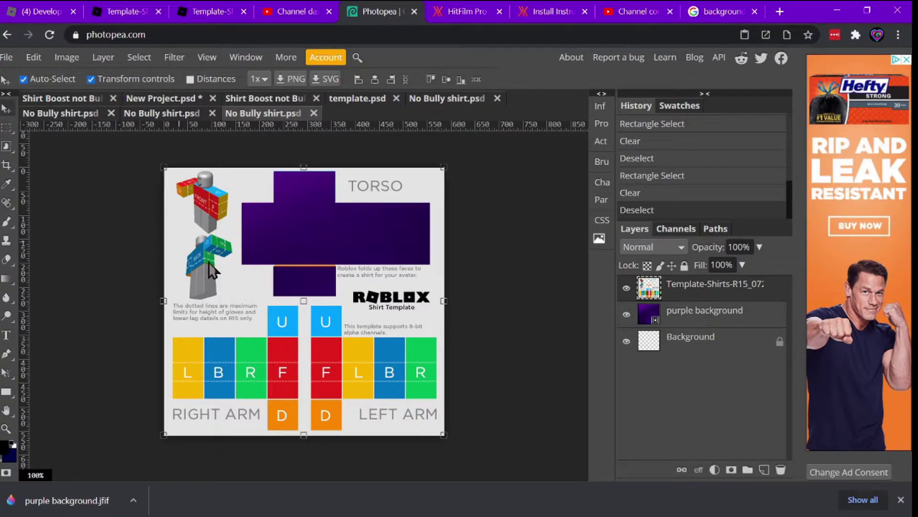
pyautogui.click(305, 282)
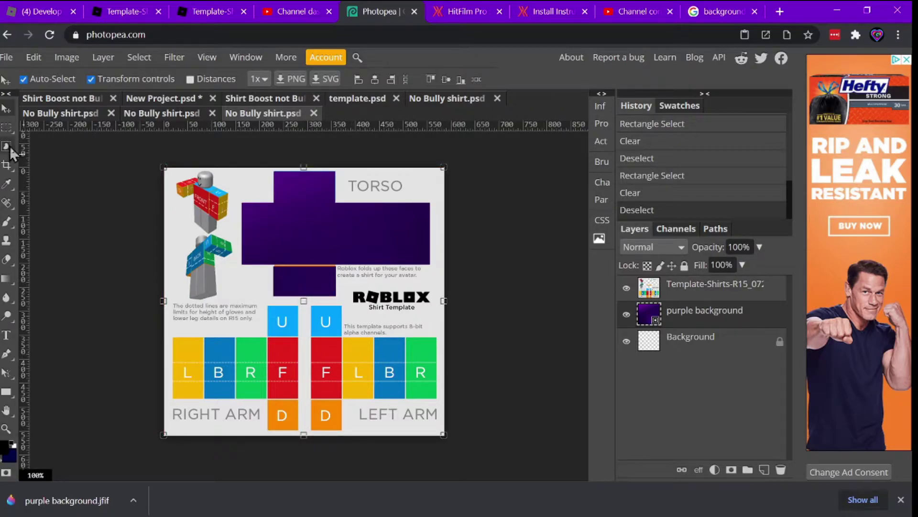
pyautogui.click(8, 130)
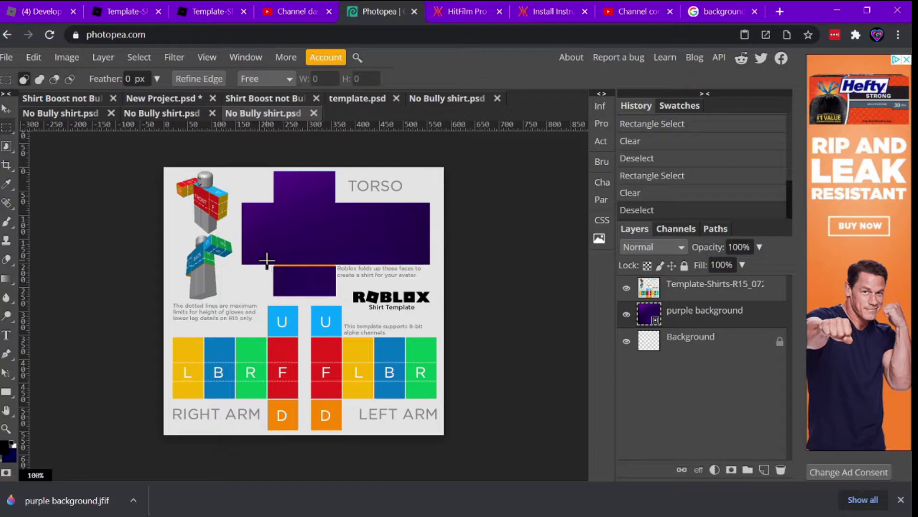
pyautogui.moveTo(273, 262); pyautogui.dragTo(336, 282)
pyautogui.press('Delete')
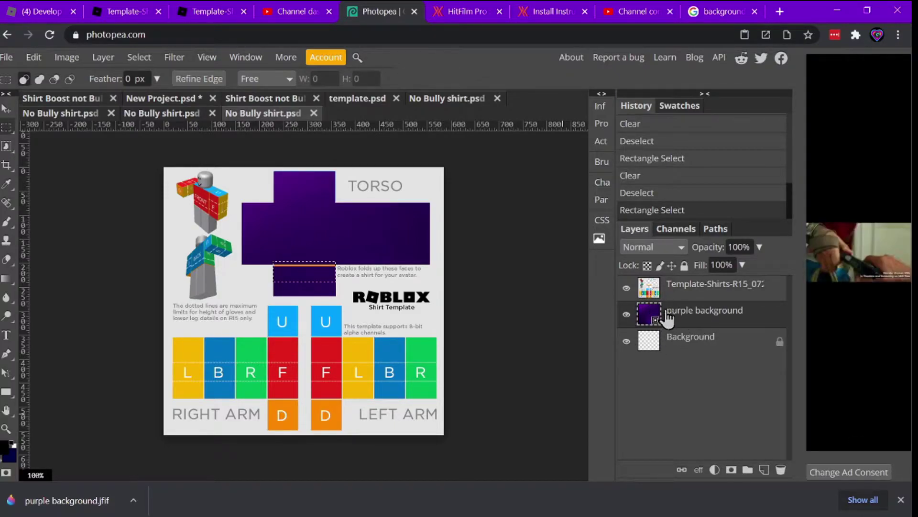
pyautogui.click(670, 286)
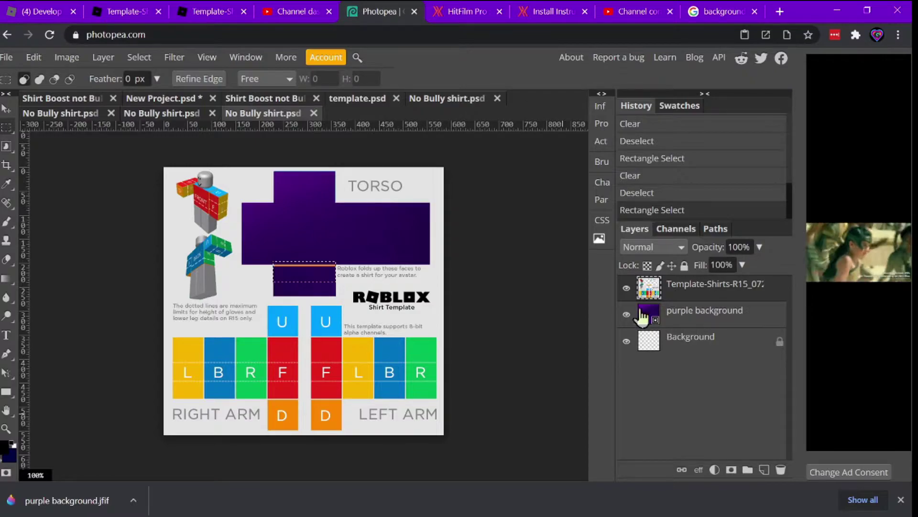
pyautogui.press('Delete')
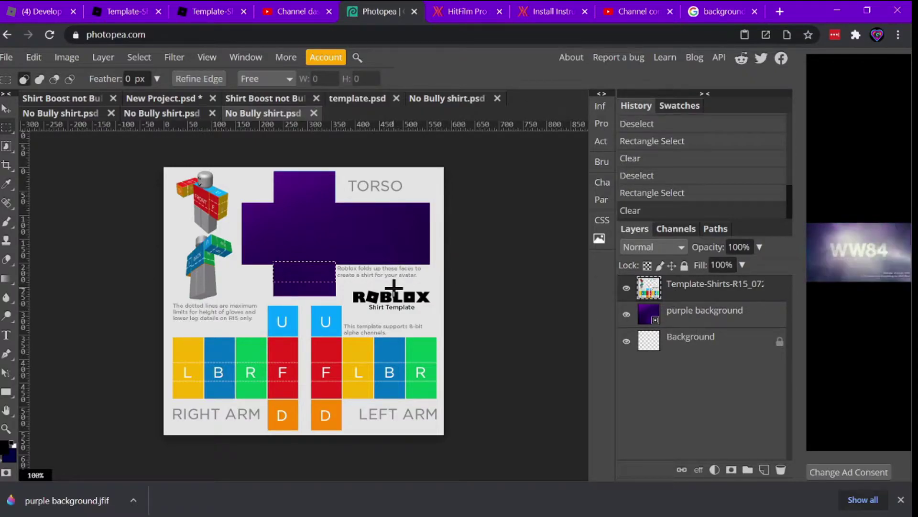
pyautogui.hotkey('ctrl', 'd')
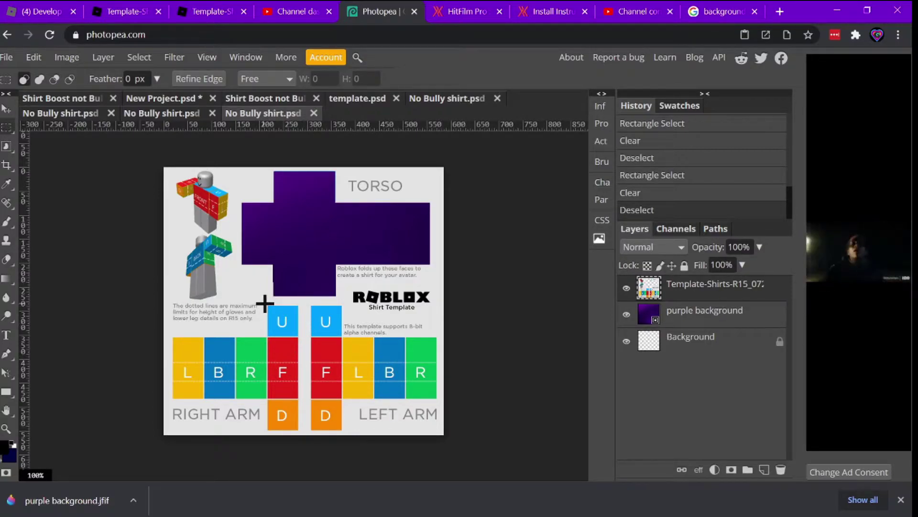
# Step: Clear the right arm's U, F and D column from the template layer, and reuse the selection to clear the left arm's column
pyautogui.moveTo(267, 305); pyautogui.dragTo(298, 430)
pyautogui.press('Delete')
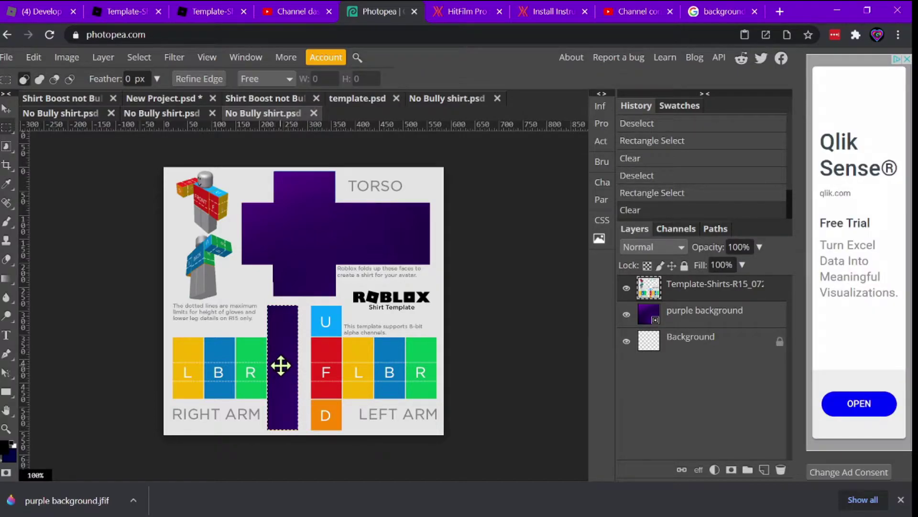
pyautogui.moveTo(281, 369); pyautogui.dragTo(325, 370)
pyautogui.press('Delete')
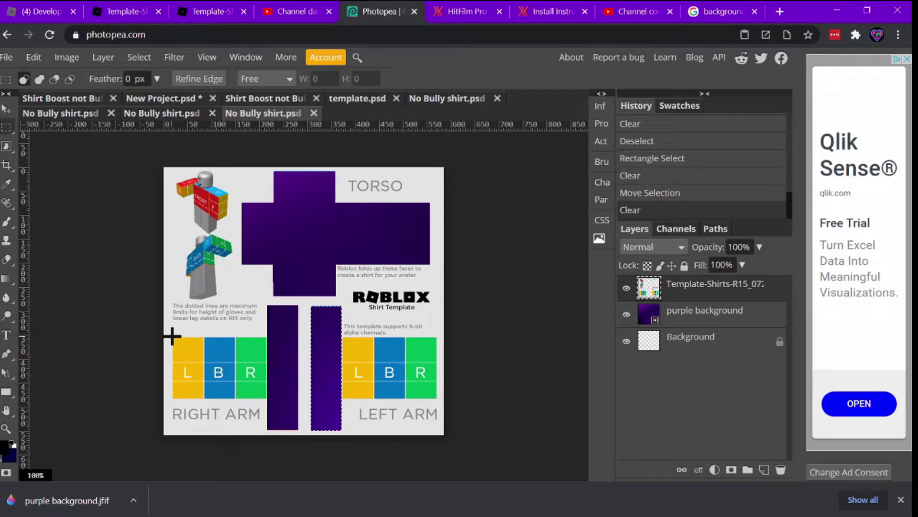
# Step: Clear the right arm's L, B and R panels and the left arm's matching panels from the template layer, and deselect
pyautogui.moveTo(173, 337); pyautogui.dragTo(268, 399)
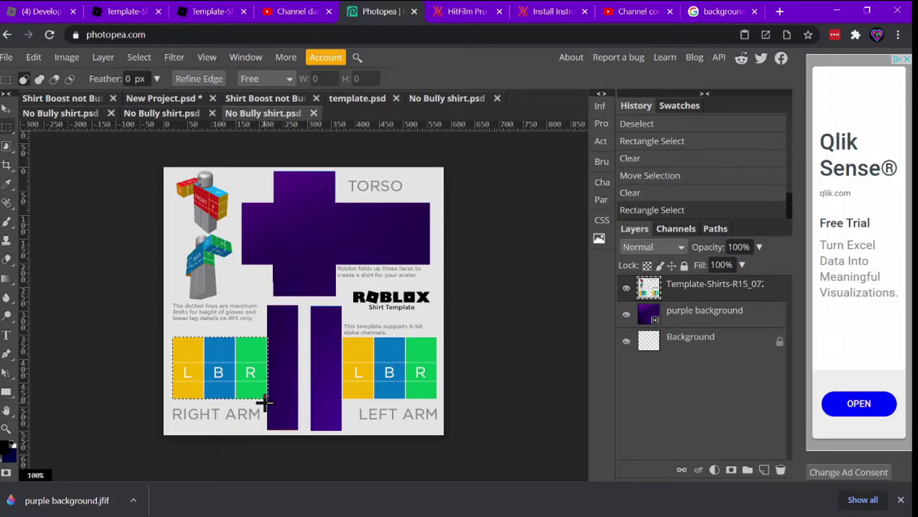
pyautogui.press('Delete')
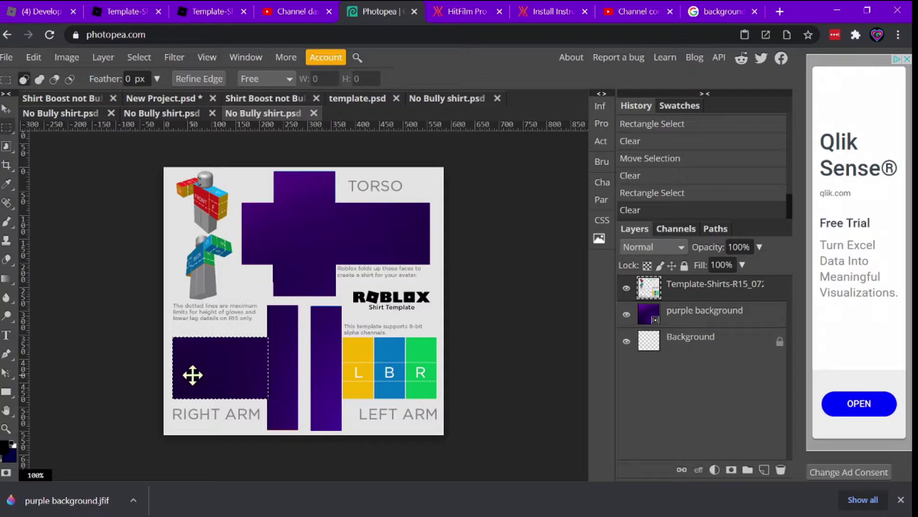
pyautogui.moveTo(213, 377); pyautogui.dragTo(382, 379)
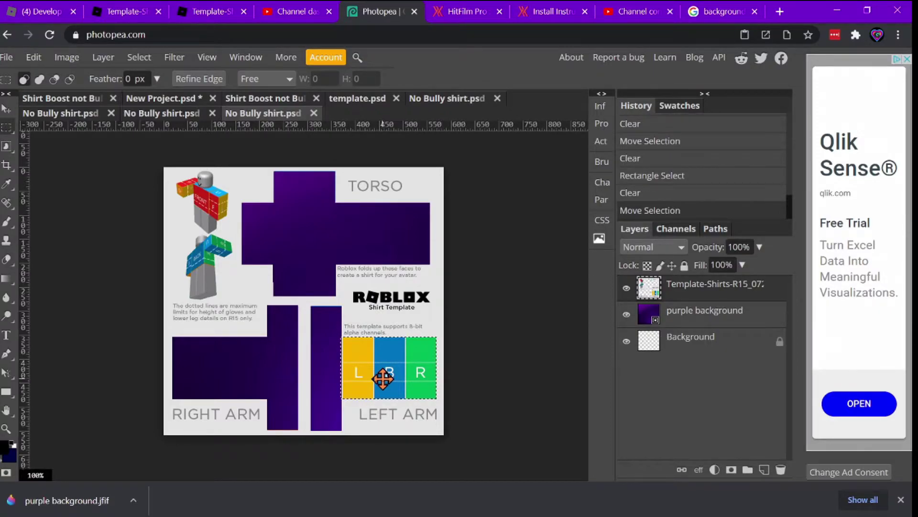
pyautogui.press('Delete')
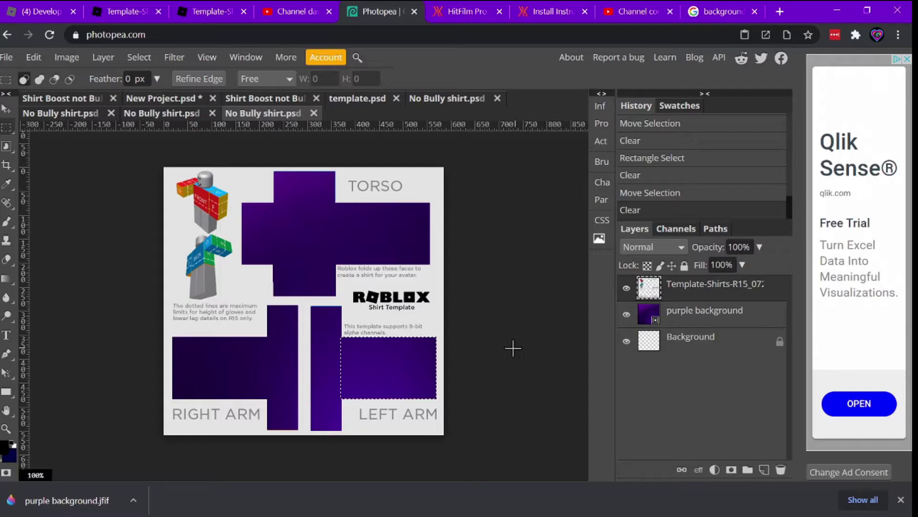
pyautogui.click(483, 367)
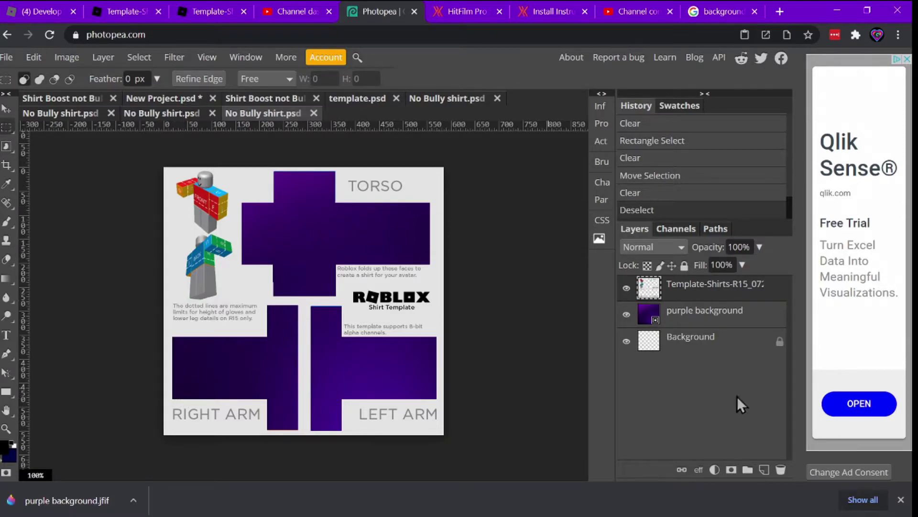
# Step: Rasterize the purple background layer and clear a thin horizontal strip along the lower edge of the right arm's side panels
pyautogui.click(708, 315)
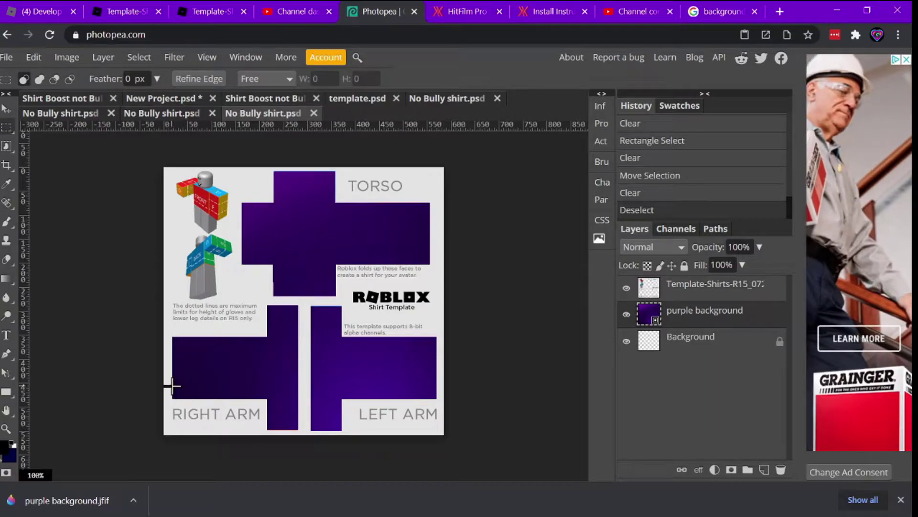
pyautogui.moveTo(173, 384); pyautogui.dragTo(297, 399)
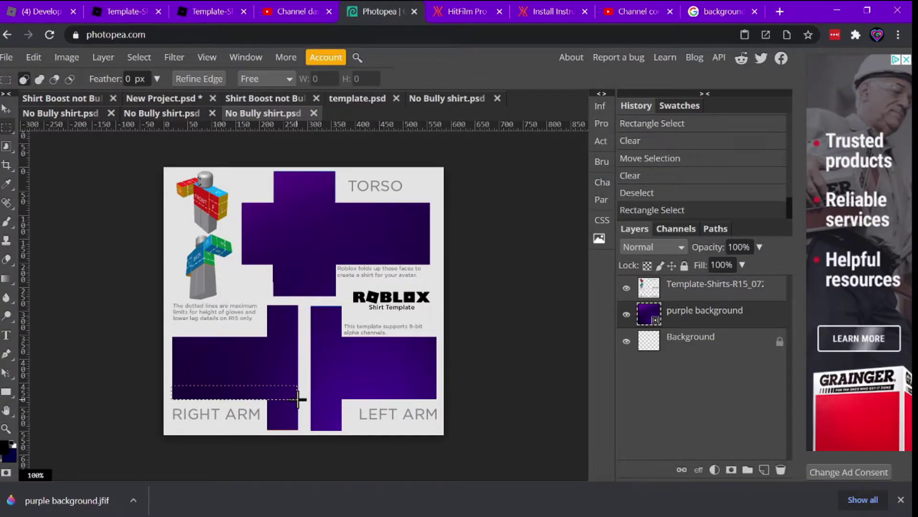
pyautogui.press('Delete')
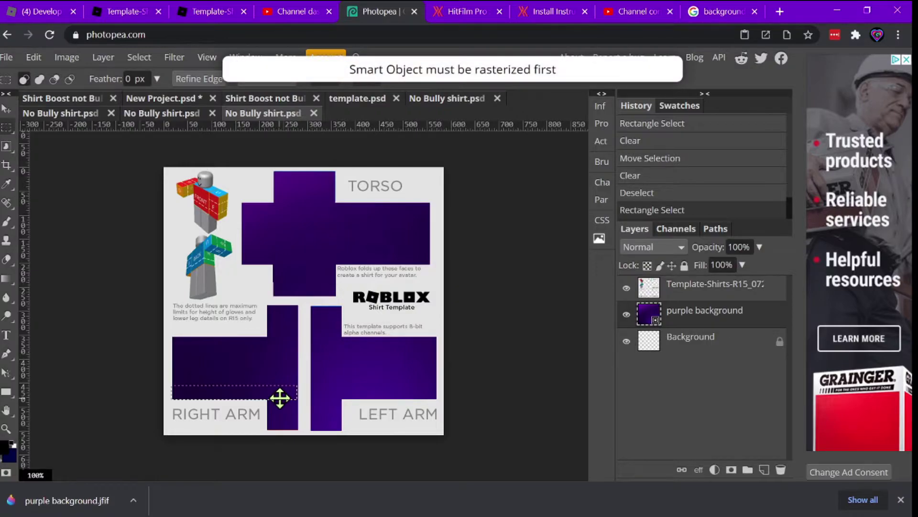
pyautogui.rightClick(697, 311)
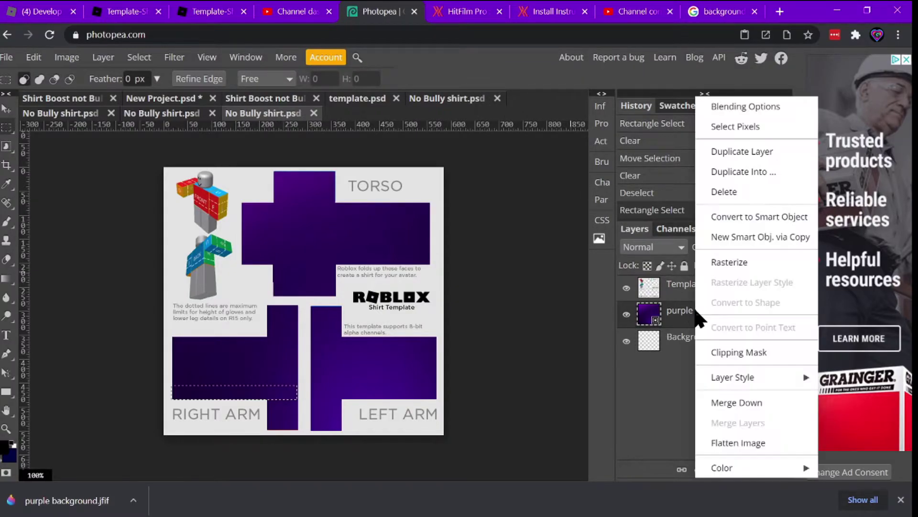
pyautogui.click(728, 261)
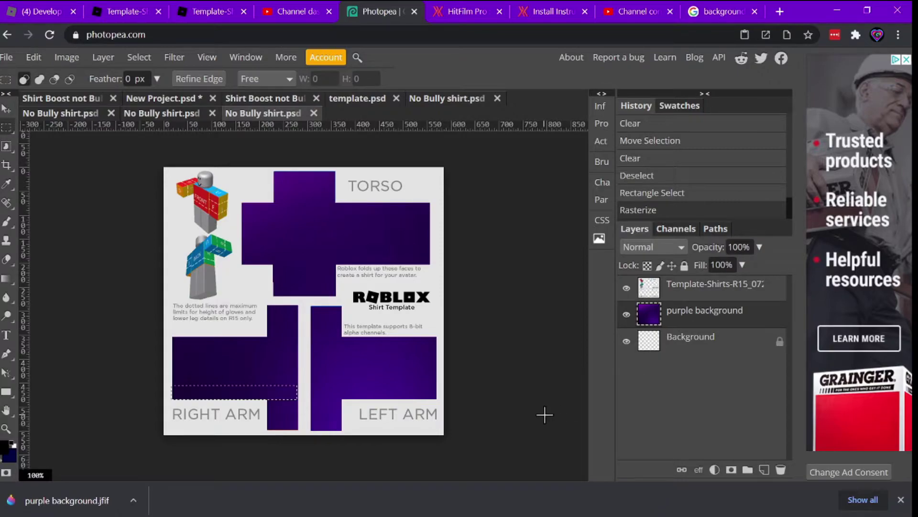
pyautogui.press('Delete')
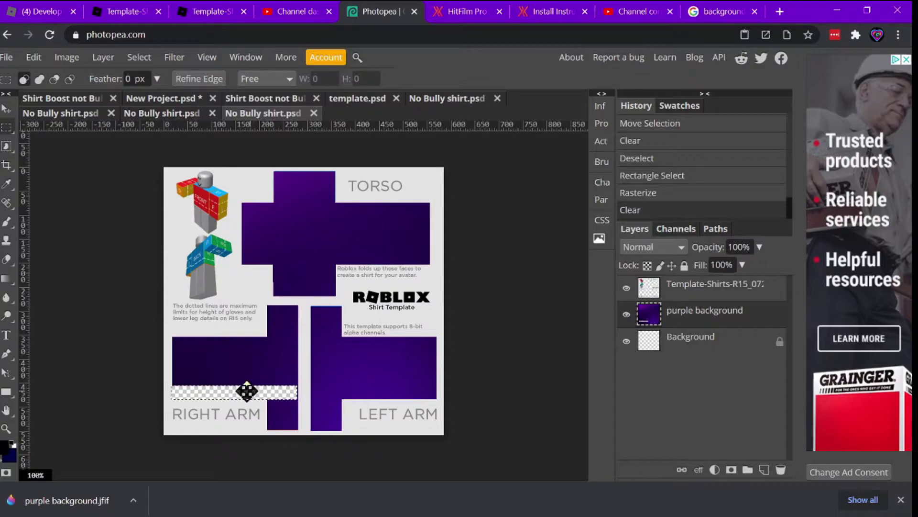
# Step: Clear the matching strip on the left arm, clean up the right arm's strip with the same selection, and deselect
pyautogui.moveTo(266, 389); pyautogui.dragTo(406, 392)
pyautogui.press('Delete')
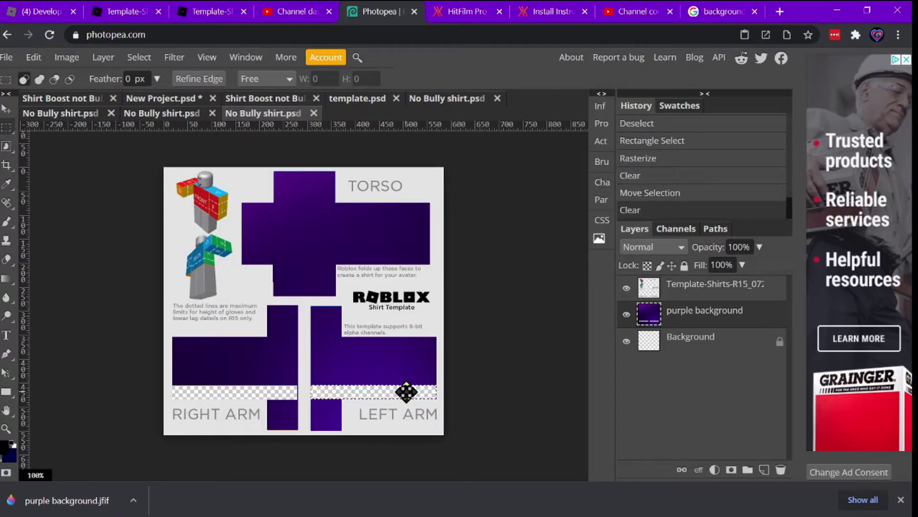
pyautogui.moveTo(386, 393); pyautogui.dragTo(250, 395)
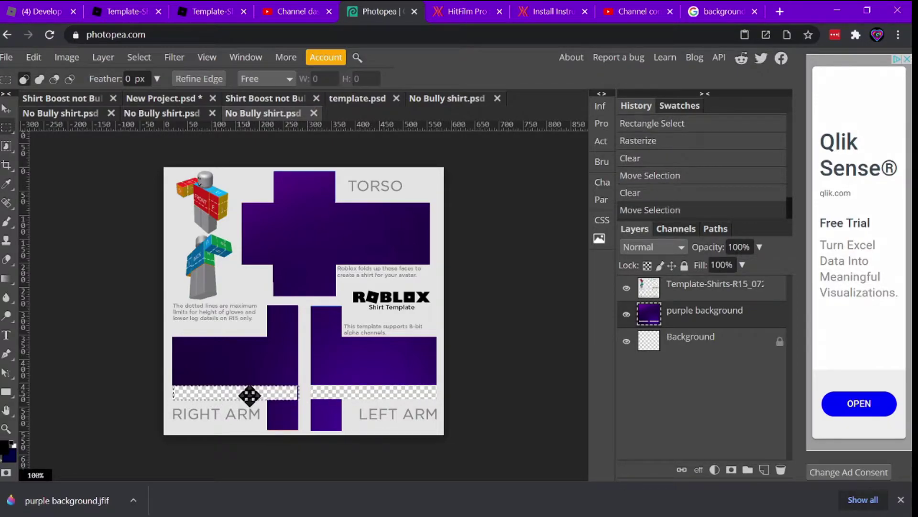
pyautogui.press('Delete')
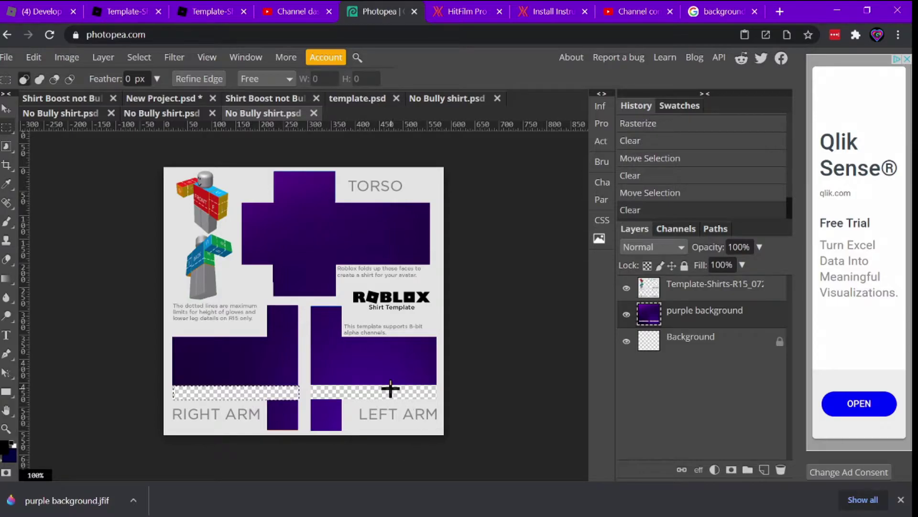
pyautogui.click(489, 412)
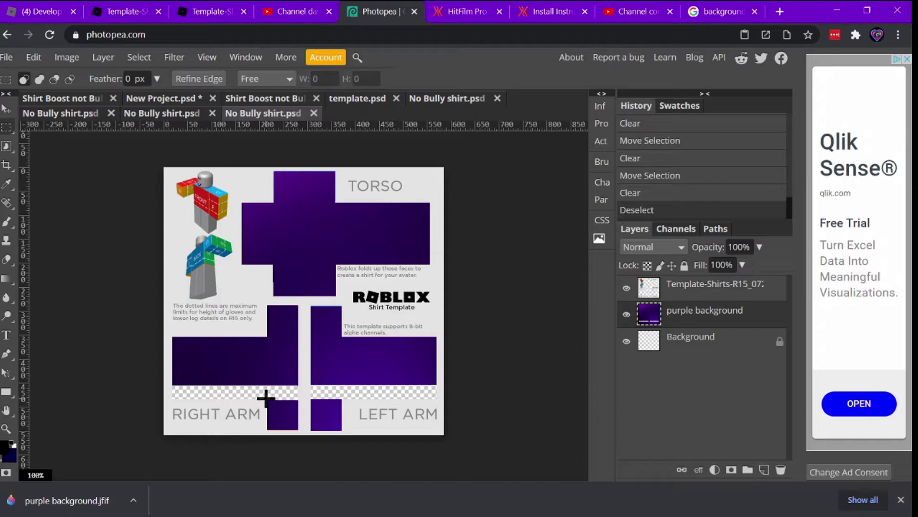
# Step: Clear the purple square below the right arm's strip and the matching square on the left arm from the purple background layer
pyautogui.click(266, 397)
pyautogui.moveTo(267, 400); pyautogui.dragTo(298, 430)
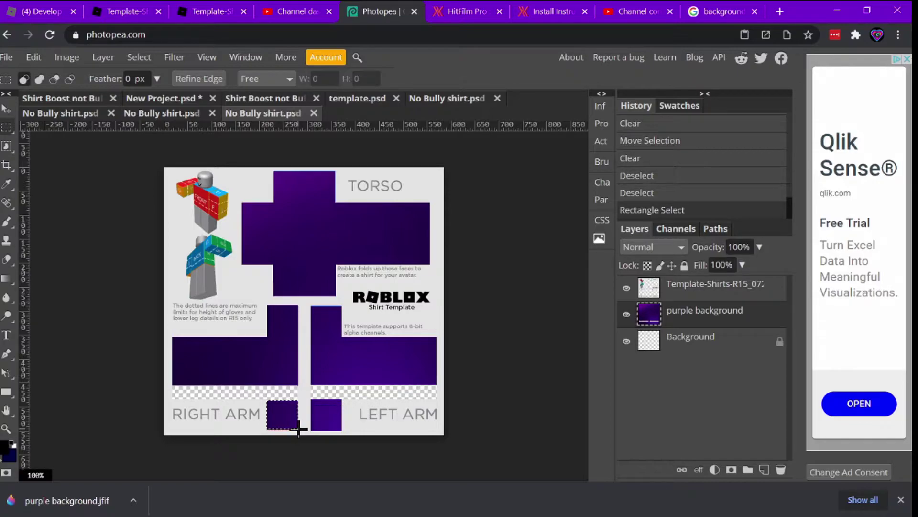
pyautogui.press('Delete')
pyautogui.moveTo(275, 410); pyautogui.dragTo(322, 412)
pyautogui.press('Delete')
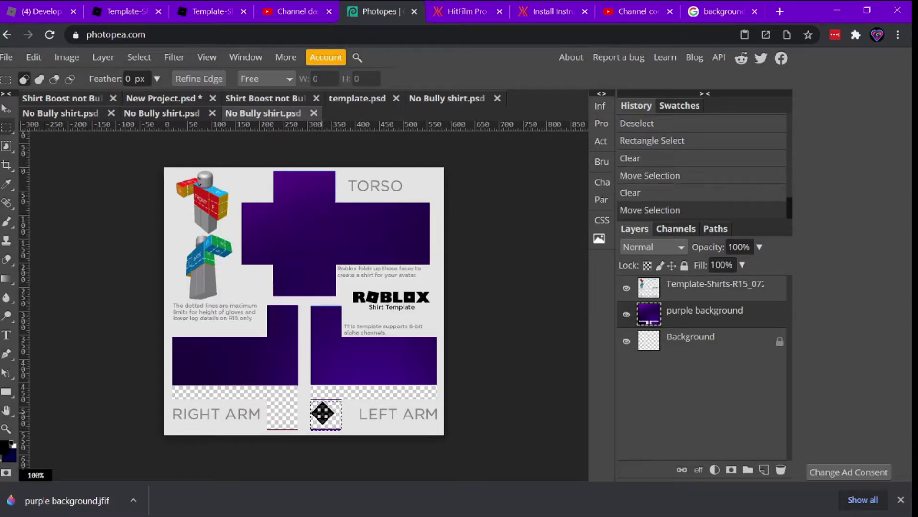
# Step: Clear the leftover purple slivers along the lower and upper edges of the left arm's emptied square, and deselect
pyautogui.press('Delete')
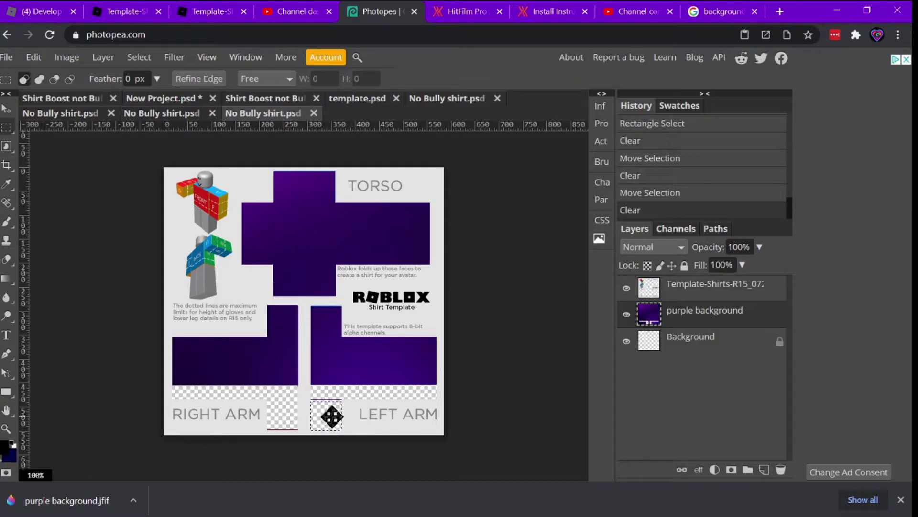
pyautogui.moveTo(324, 412)
pyautogui.mouseDown()
pyautogui.moveTo(283, 412)
pyautogui.moveTo(329, 401)
pyautogui.mouseUp()
pyautogui.press('Delete')
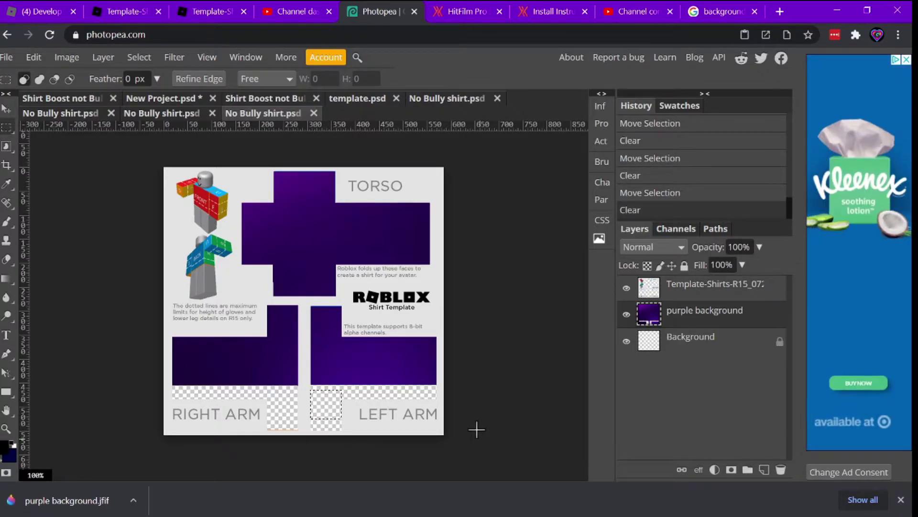
pyautogui.click(528, 371)
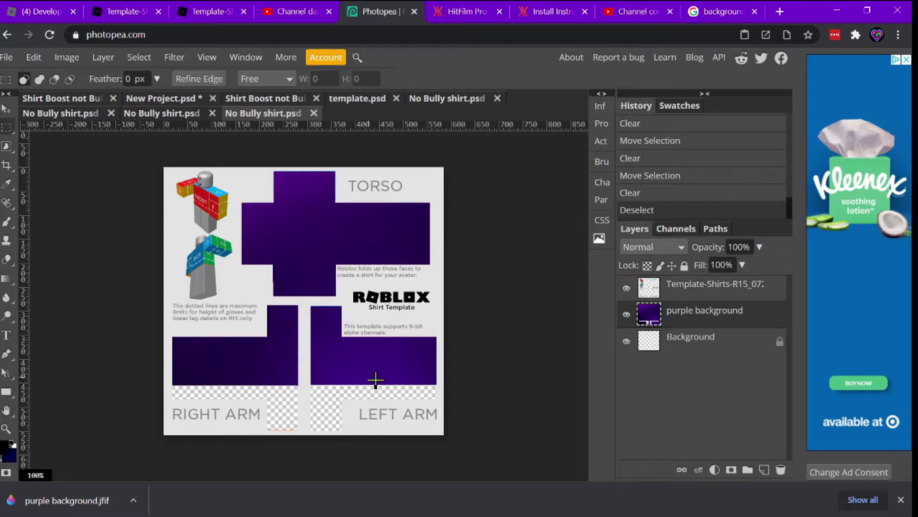
# Step: Place the heart transparent 156 image in the shirt document, raise its layer above the template layer and activate the Move tool
pyautogui.click(8, 59)
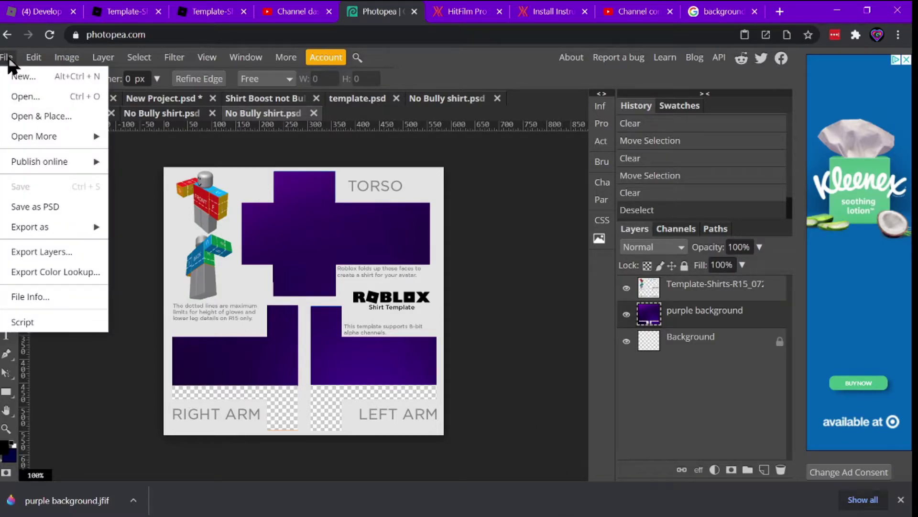
pyautogui.click(28, 114)
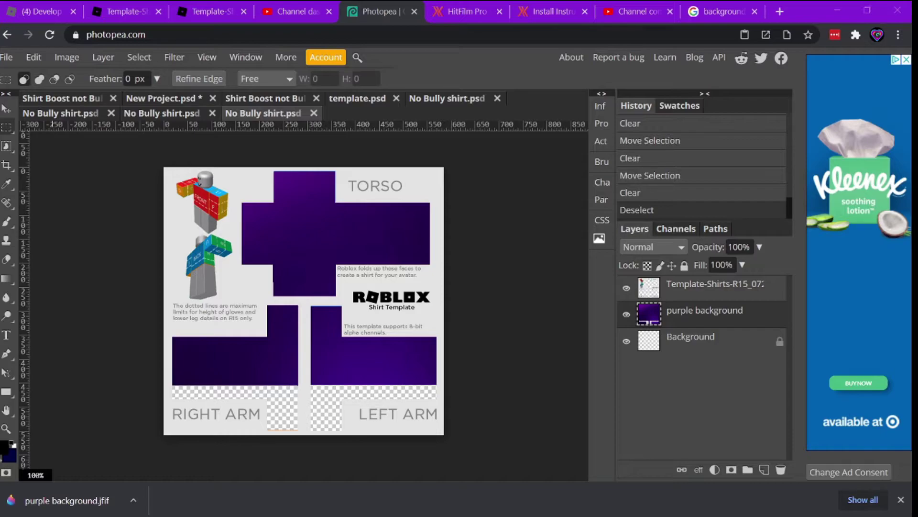
pyautogui.doubleClick(138, 195)
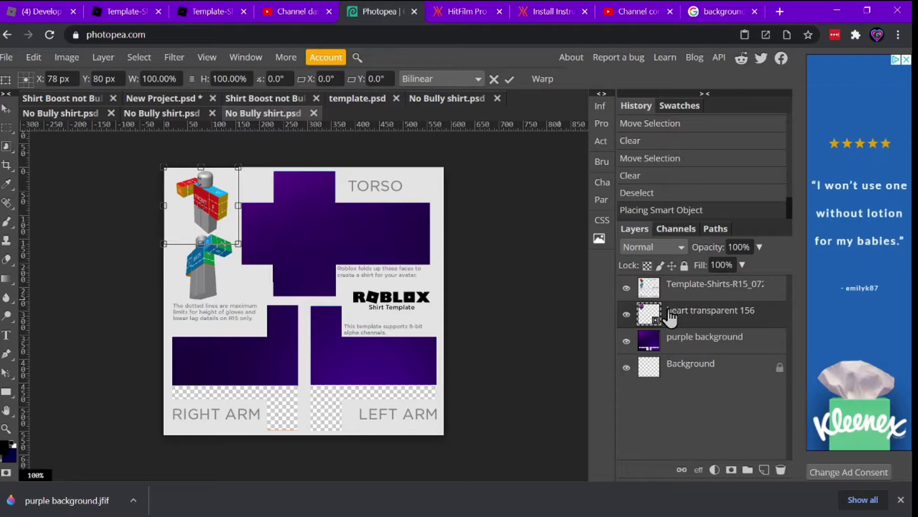
pyautogui.moveTo(670, 313); pyautogui.dragTo(670, 284)
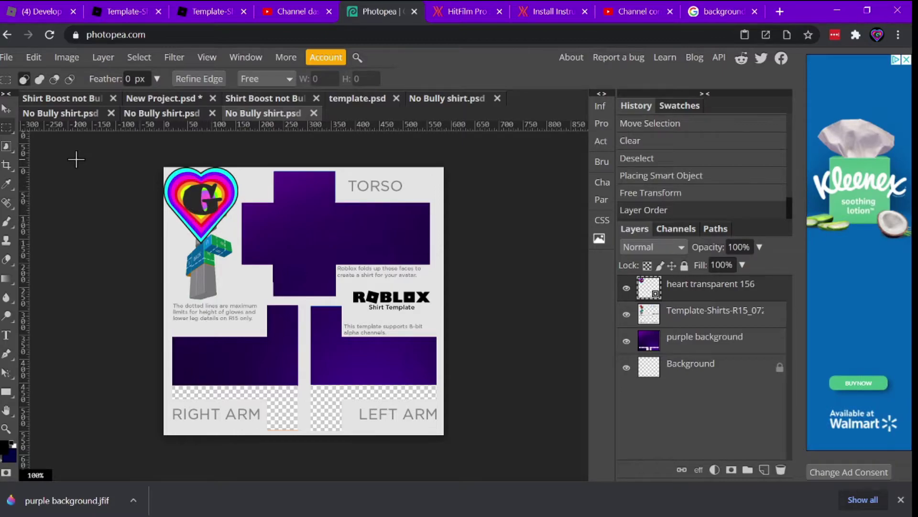
pyautogui.click(7, 110)
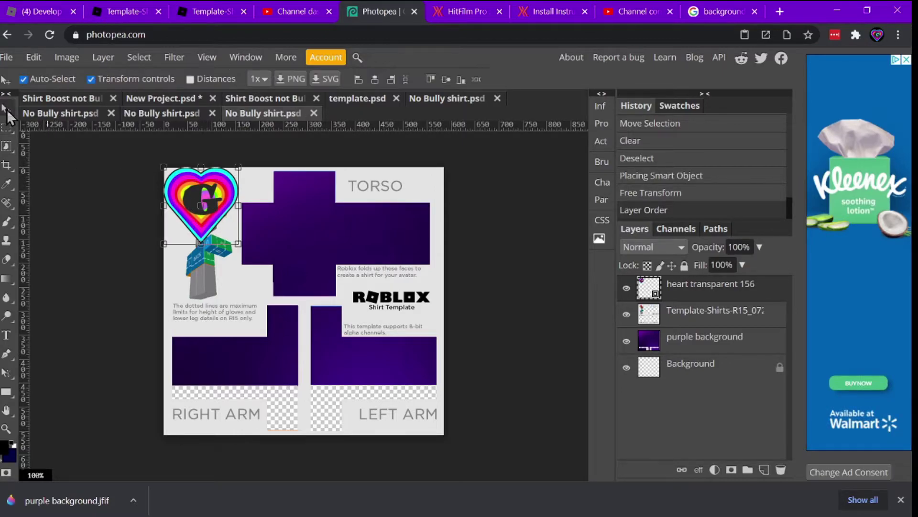
pyautogui.moveTo(221, 217)
pyautogui.mouseDown()
pyautogui.moveTo(269, 237)
pyautogui.moveTo(222, 214)
pyautogui.mouseUp()
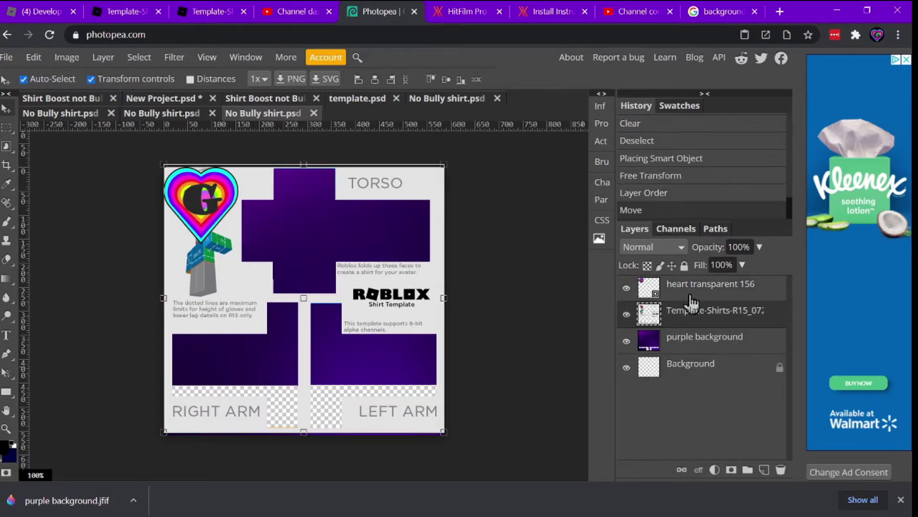
pyautogui.click(36, 62)
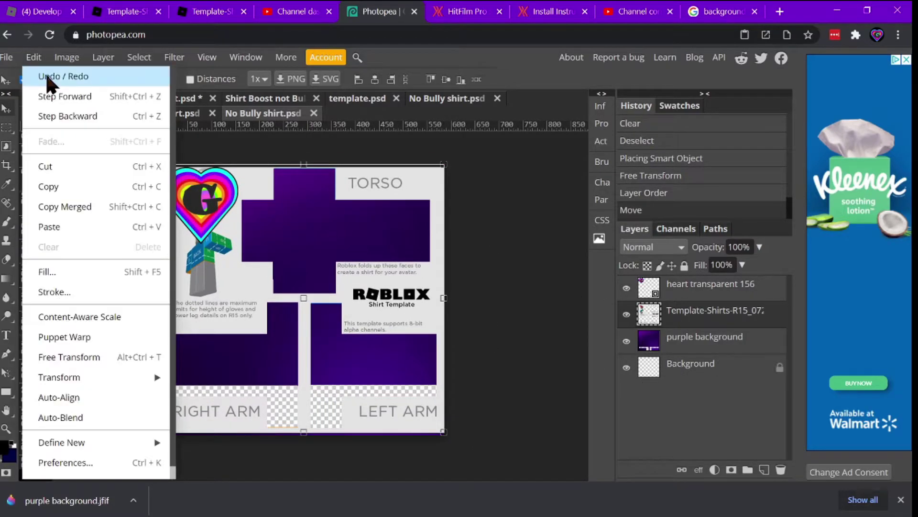
pyautogui.click(45, 74)
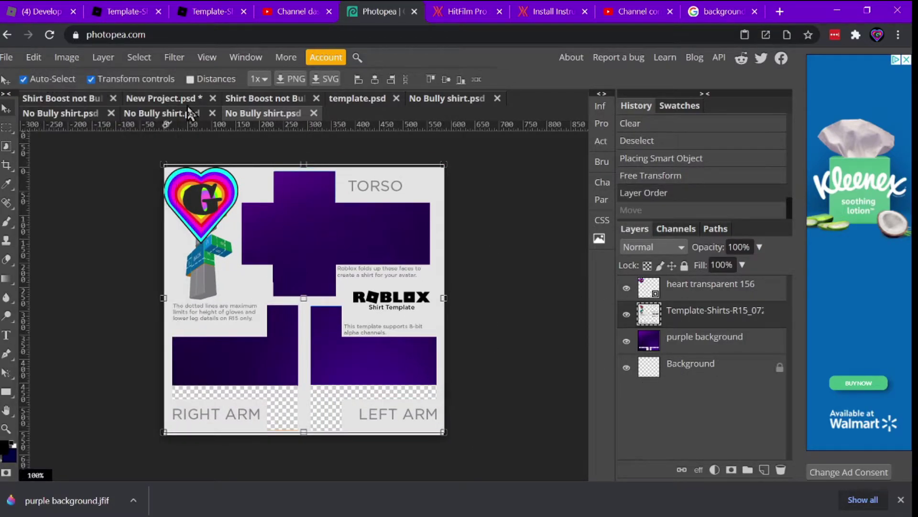
# Step: Select the heart layer and move the heart from the template's corner onto the right arm's purple area
pyautogui.click(694, 299)
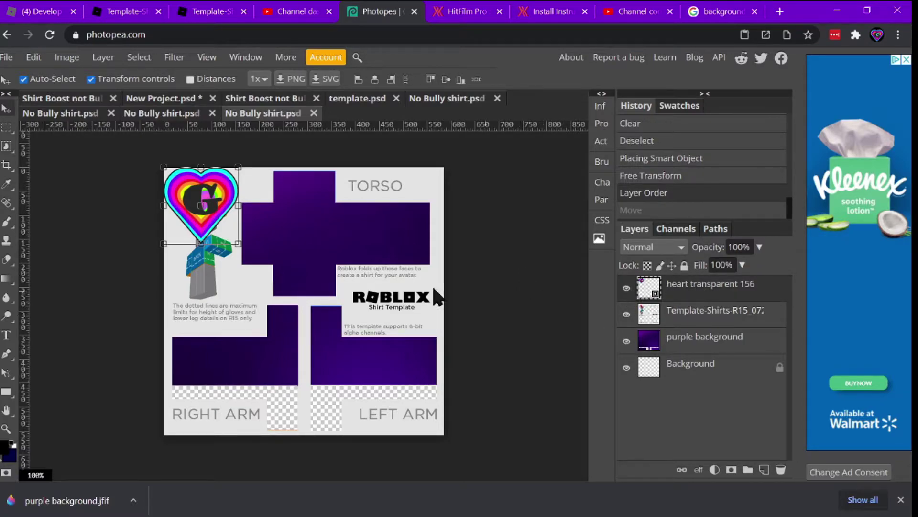
pyautogui.moveTo(227, 212); pyautogui.dragTo(278, 365)
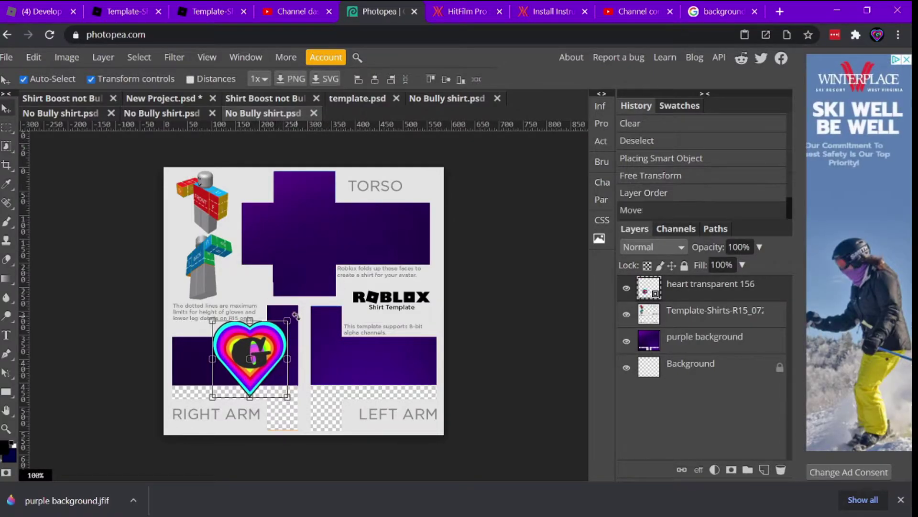
pyautogui.moveTo(288, 320); pyautogui.dragTo(235, 397)
pyautogui.click(35, 57)
pyautogui.click(44, 76)
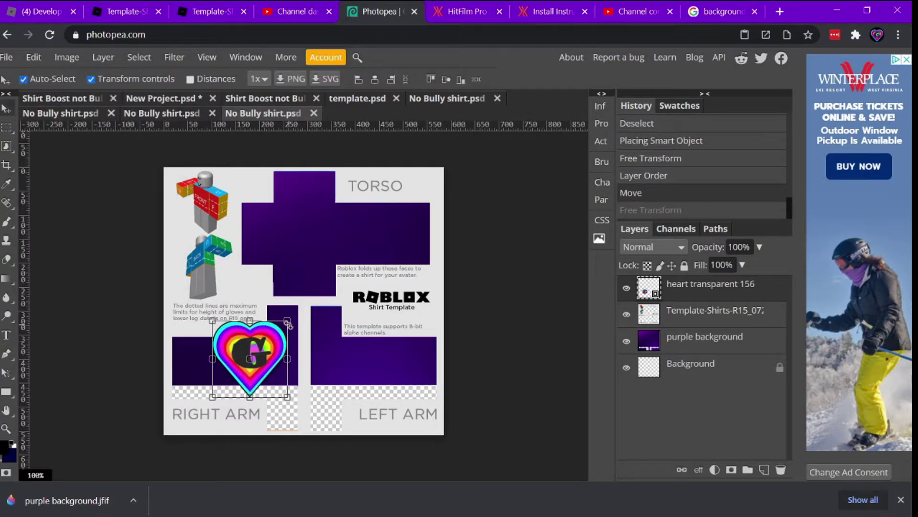
# Step: Scale the heart to 34.62% width and 25.62% height and position it inside the right arm's purple area at about X 170, Y 401 px
pyautogui.moveTo(287, 317); pyautogui.dragTo(260, 372)
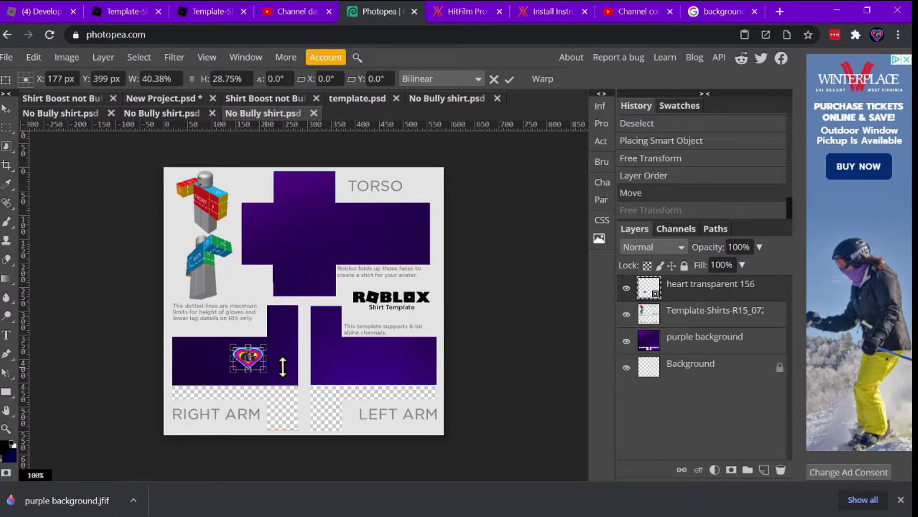
pyautogui.moveTo(242, 372); pyautogui.dragTo(261, 357)
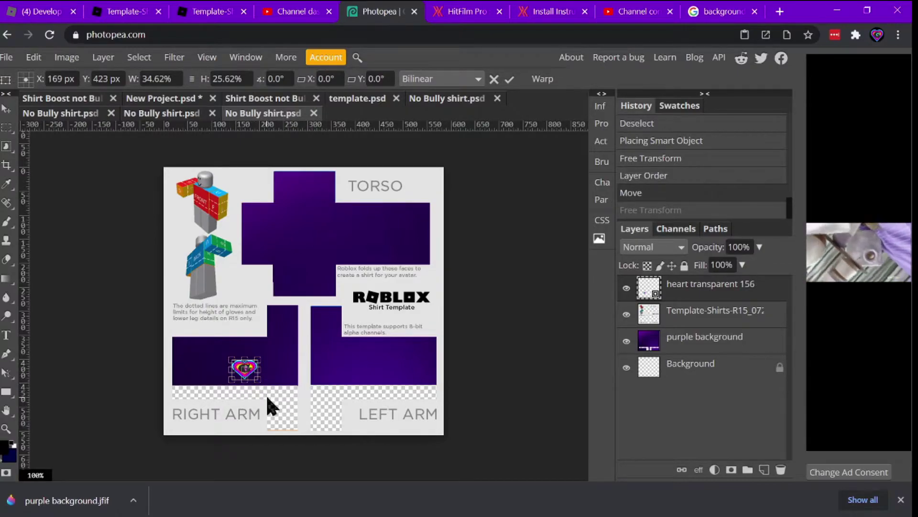
pyautogui.click(256, 369)
pyautogui.press('Up')
pyautogui.press('Up')
pyautogui.moveTo(241, 376); pyautogui.dragTo(240, 365)
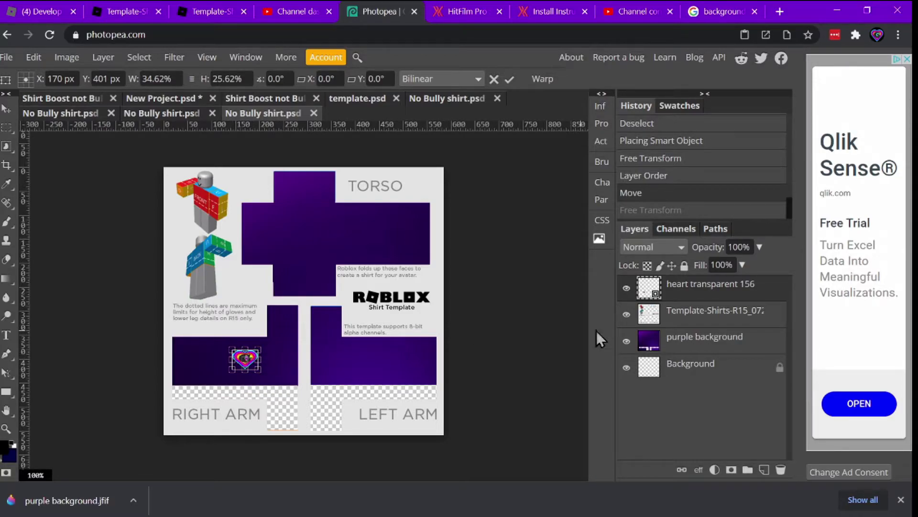
# Step: Duplicate the resized heart layer
pyautogui.rightClick(687, 288)
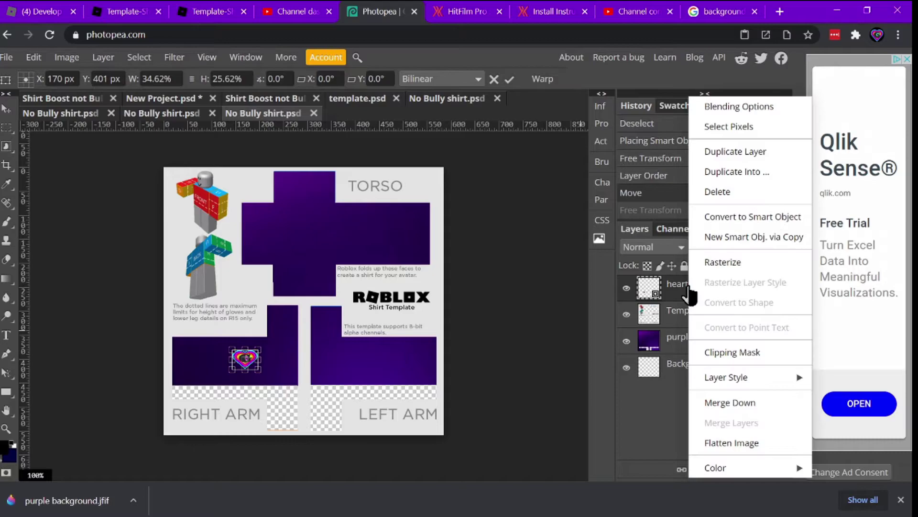
pyautogui.click(721, 152)
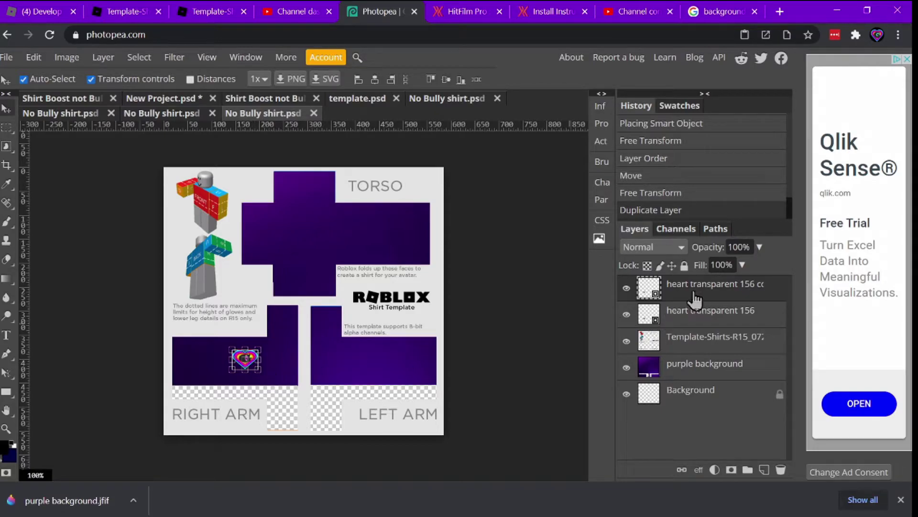
pyautogui.moveTo(254, 365); pyautogui.dragTo(389, 351)
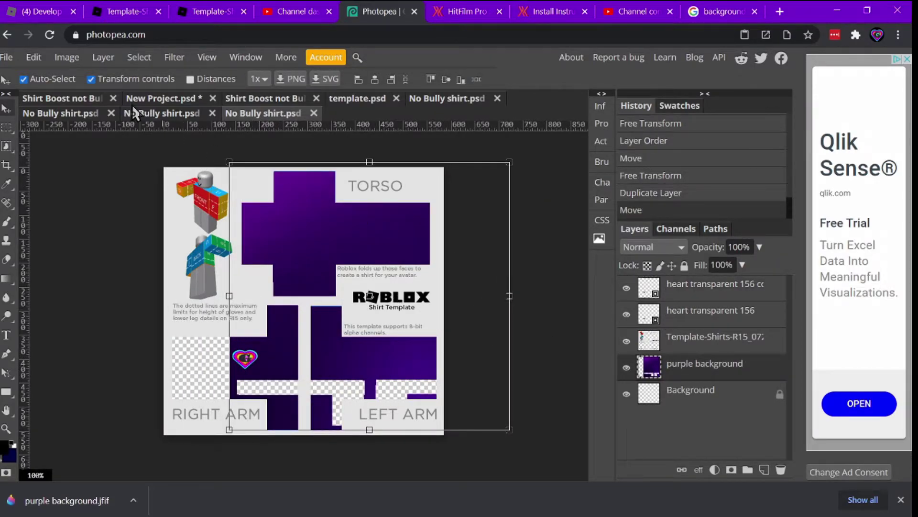
pyautogui.click(40, 56)
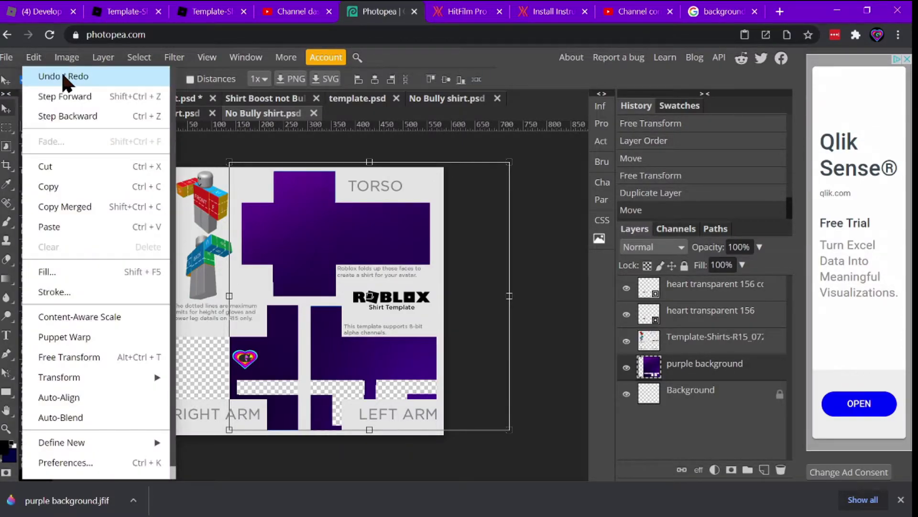
pyautogui.click(64, 77)
pyautogui.click(35, 58)
pyautogui.click(51, 76)
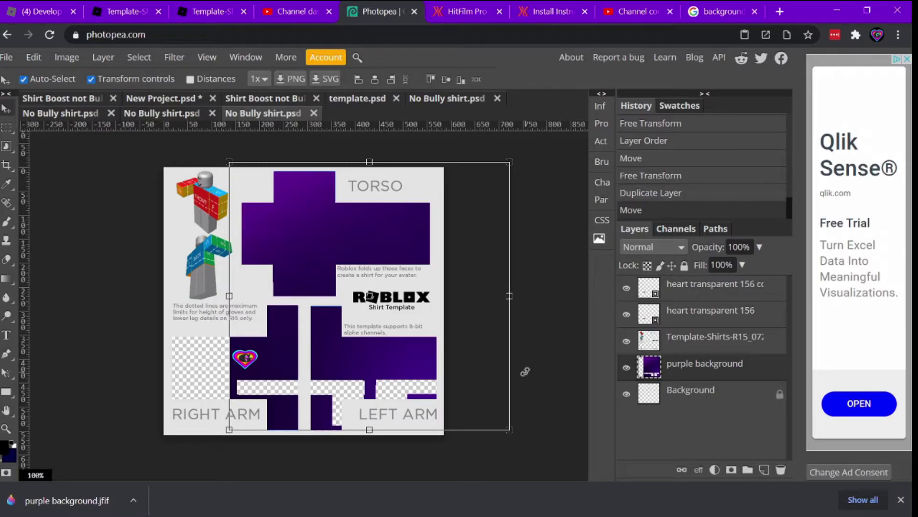
pyautogui.moveTo(496, 382); pyautogui.dragTo(433, 389)
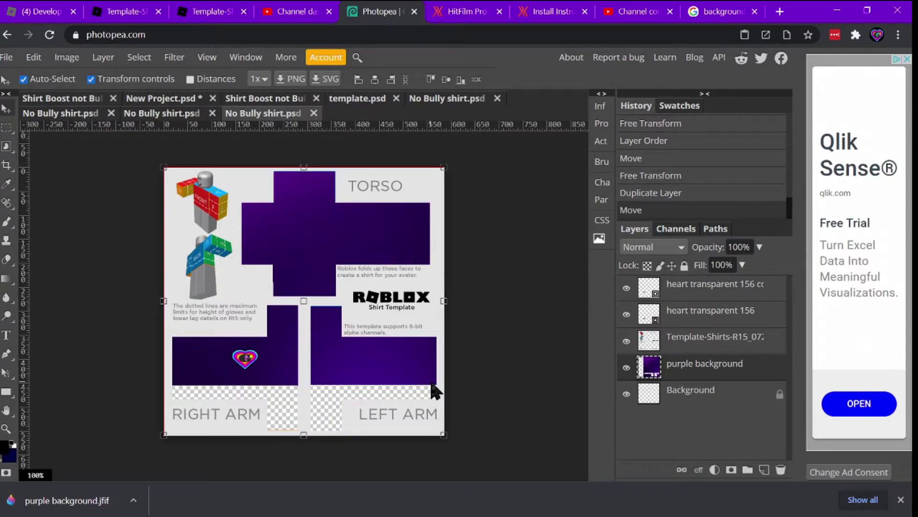
pyautogui.click(507, 378)
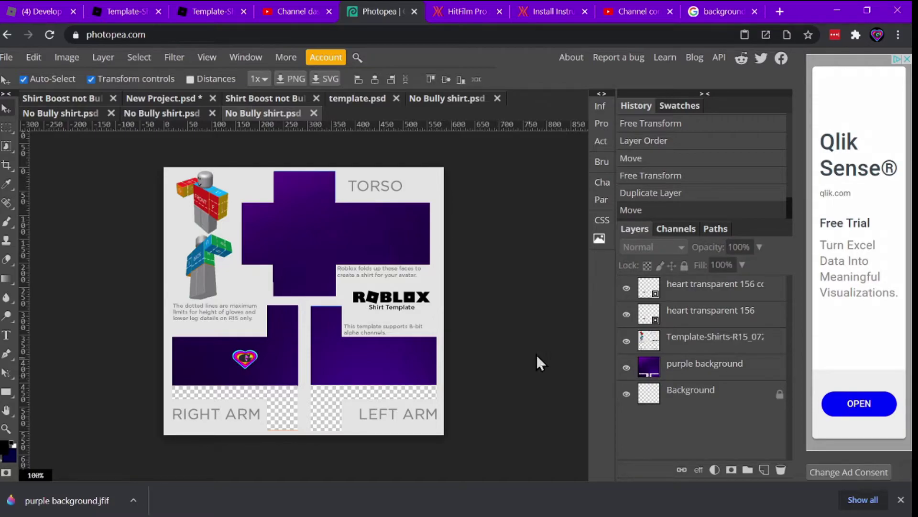
# Step: Select the duplicate heart layer and move the copy onto the left arm's purple area, level with the first heart
pyautogui.click(692, 292)
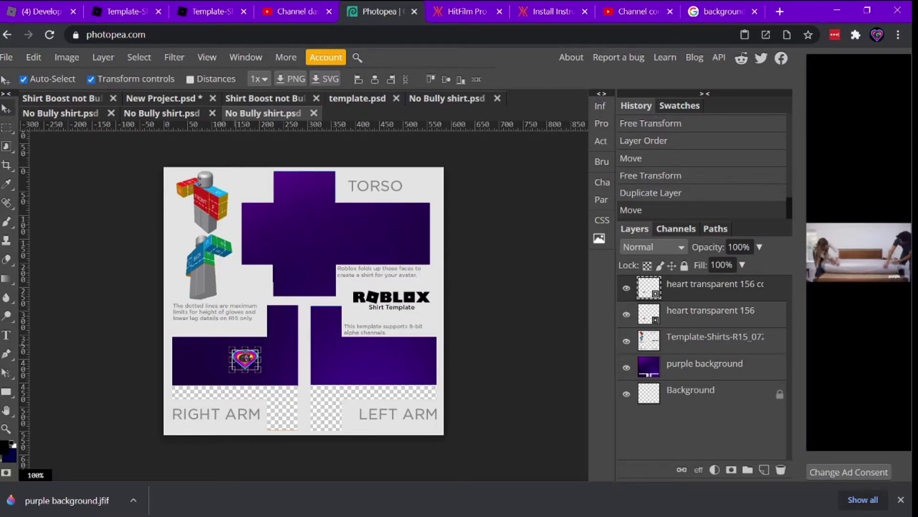
pyautogui.moveTo(254, 365); pyautogui.dragTo(361, 358)
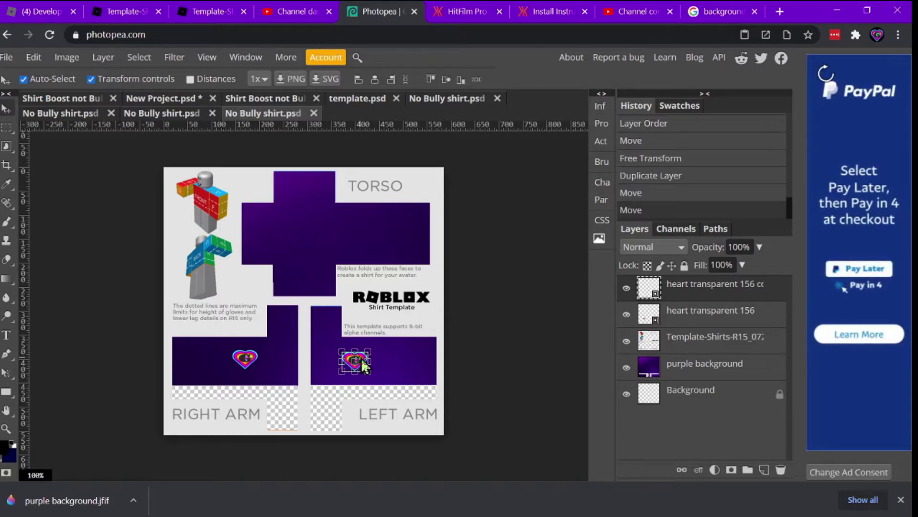
pyautogui.click(475, 360)
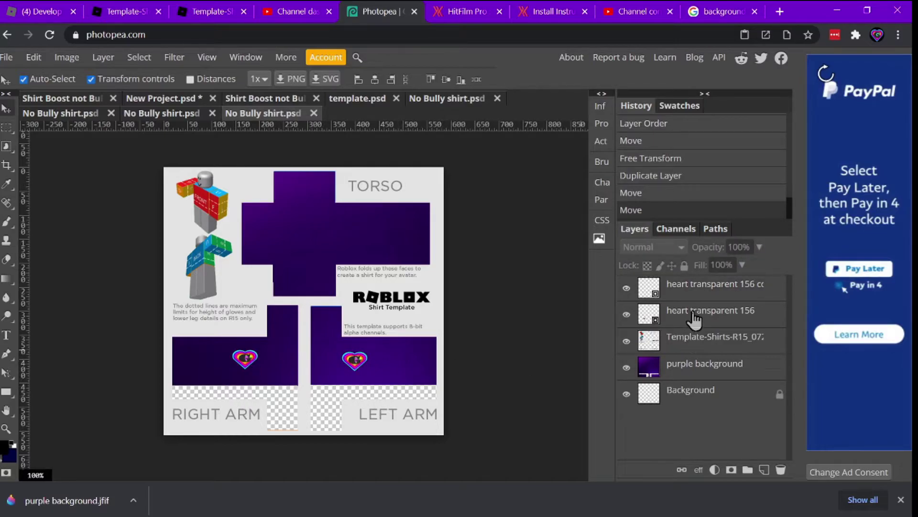
# Step: Shift the right arm's heart slightly inward to X 187, Y 403 px, apply the transform and deselect all layers
pyautogui.click(255, 365)
pyautogui.hotkey('ctrl', 't')
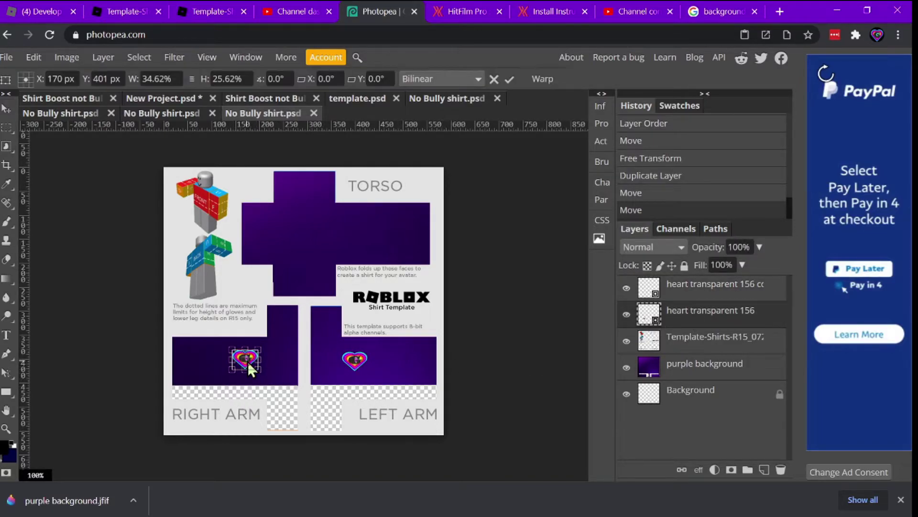
pyautogui.moveTo(255, 359); pyautogui.dragTo(263, 361)
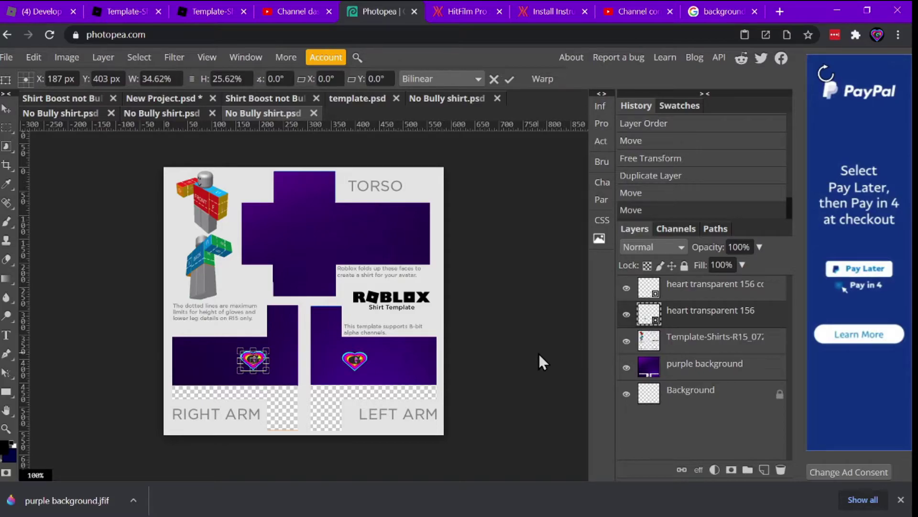
pyautogui.click(715, 293)
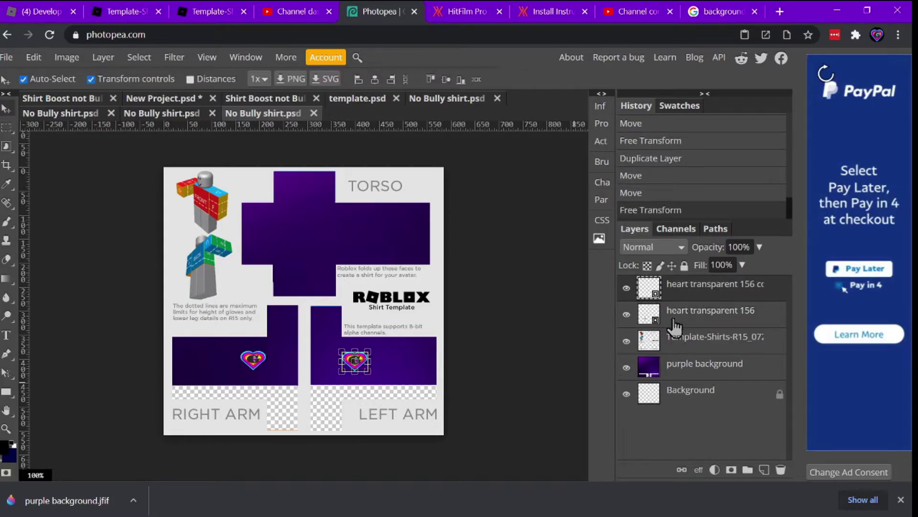
pyautogui.click(707, 340)
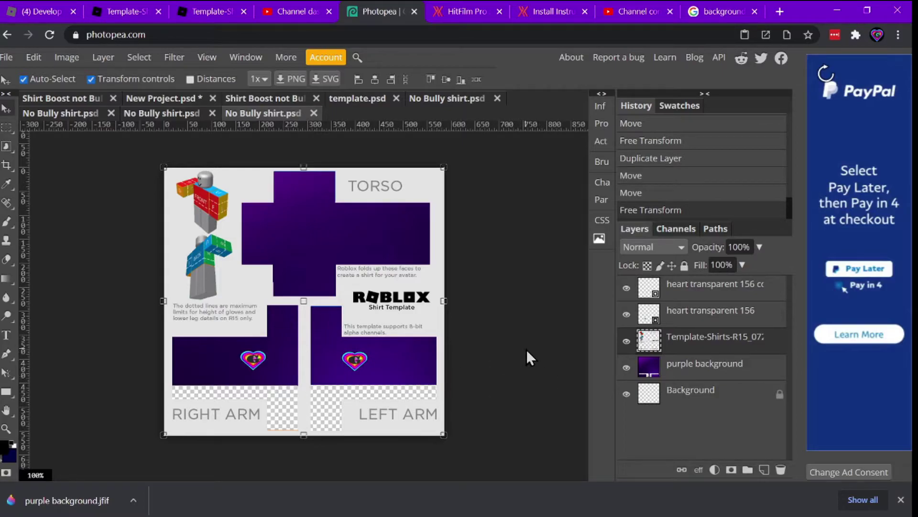
pyautogui.click(525, 306)
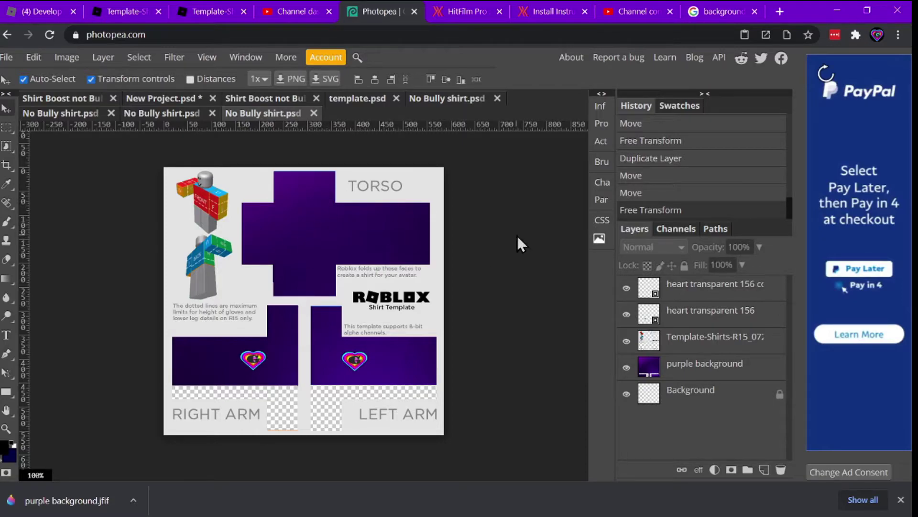
# Step: Draw a blue five-sided polygon pointing downward on the upper part of the torso's front with the Parametric Shape tool
pyautogui.click(13, 396)
pyautogui.rightClick(13, 395)
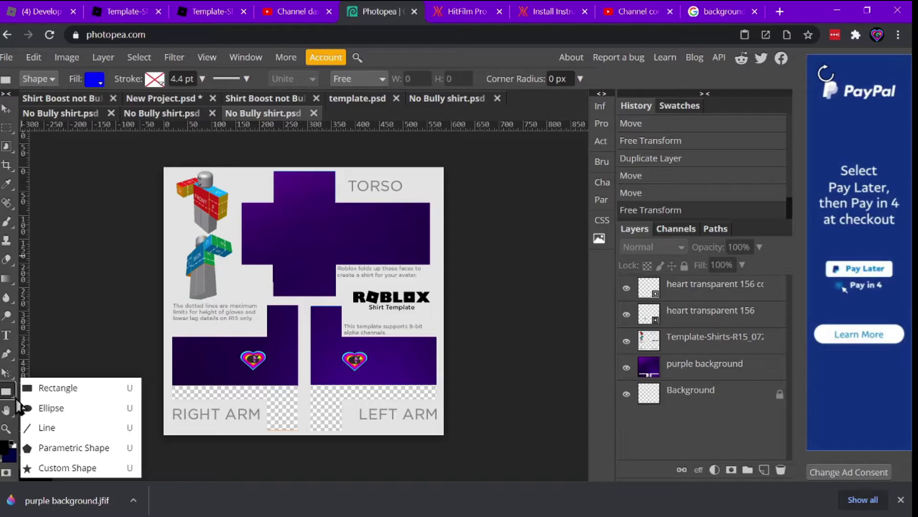
pyautogui.click(74, 448)
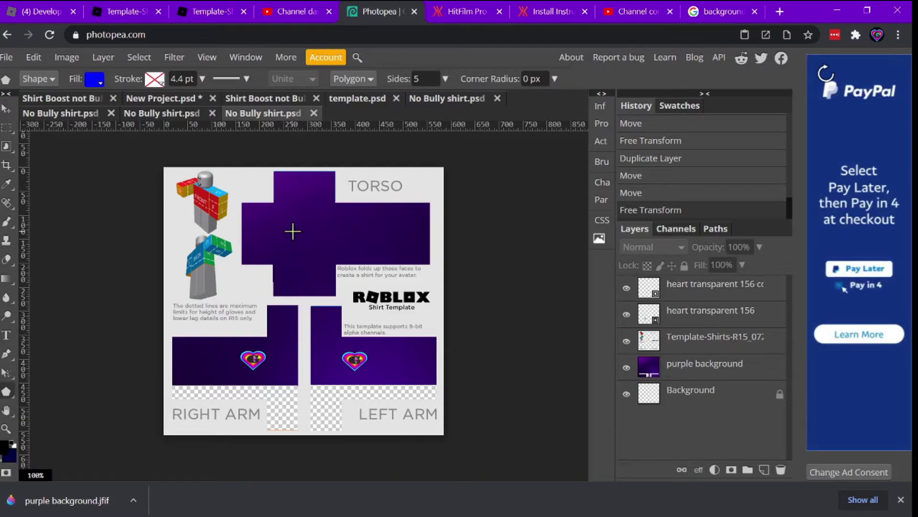
pyautogui.moveTo(309, 213); pyautogui.dragTo(298, 202)
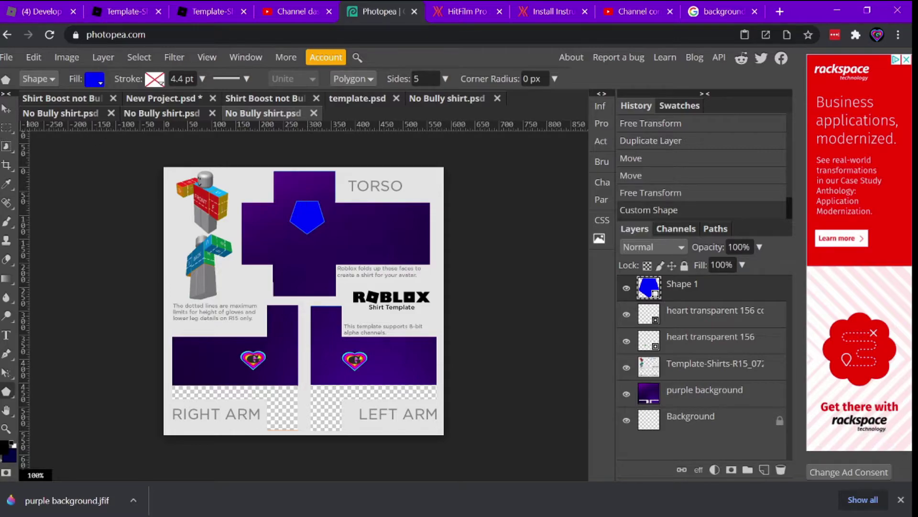
# Step: Try moving and resizing the blue polygon near the torso's neckline
pyautogui.click(6, 110)
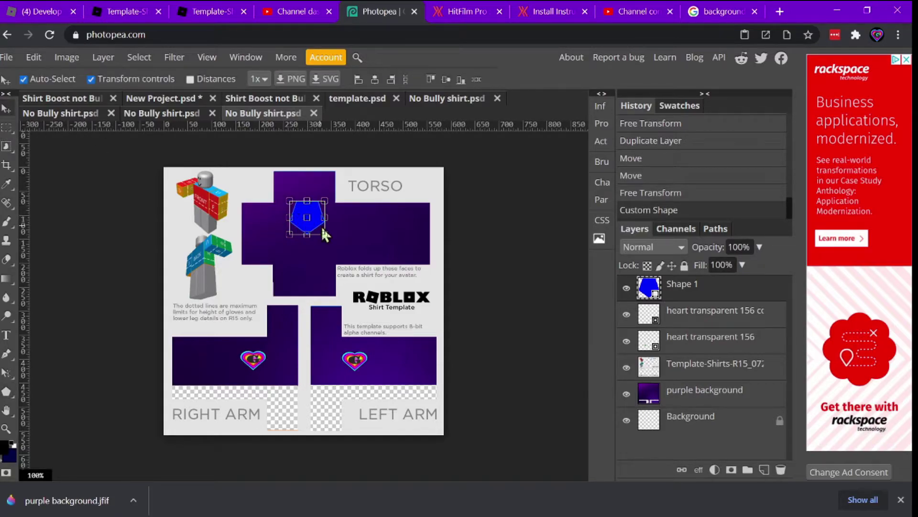
pyautogui.moveTo(318, 205); pyautogui.dragTo(284, 193)
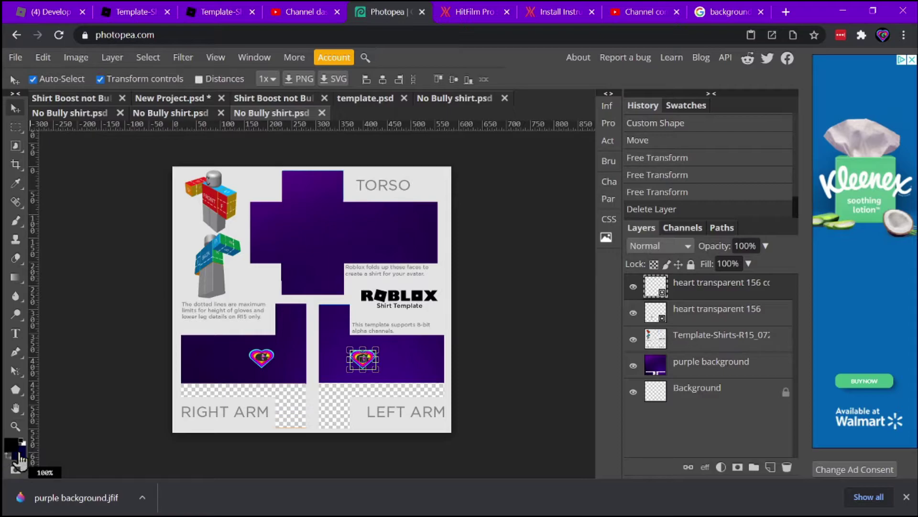
# Step: Draw a cyan five-sided polygon pointing downward across the torso's neckline with the Parametric Shape tool
pyautogui.click(23, 392)
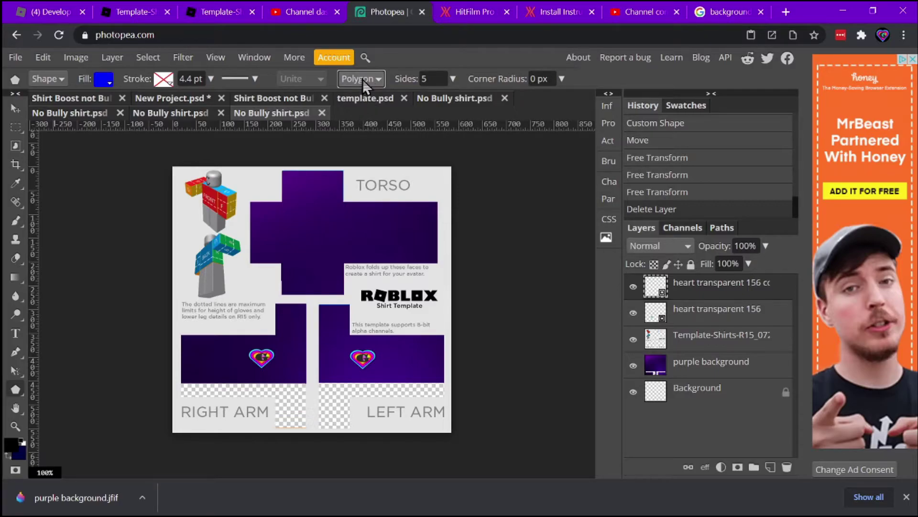
pyautogui.click(109, 82)
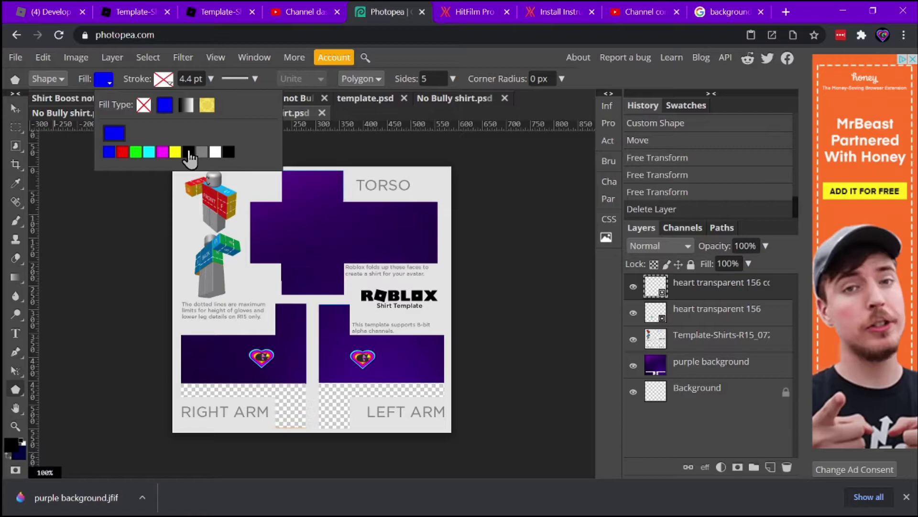
pyautogui.click(149, 152)
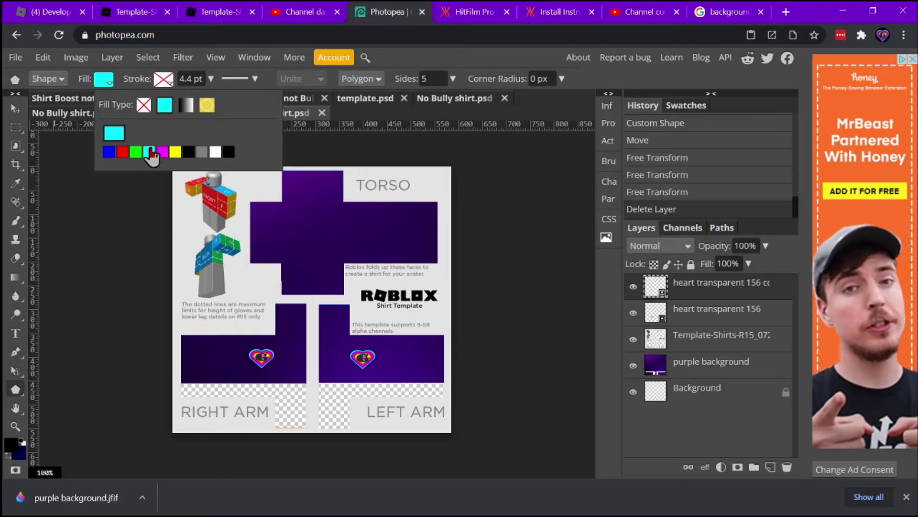
pyautogui.click(113, 200)
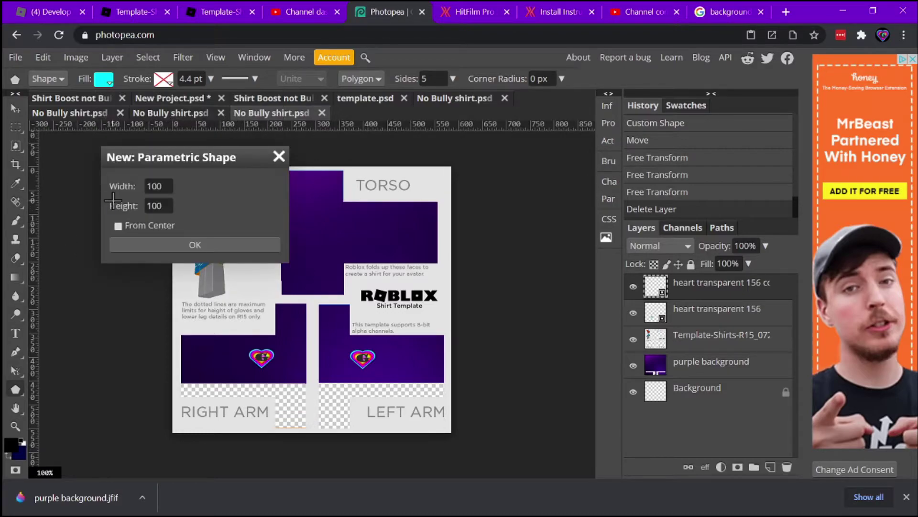
pyautogui.click(279, 156)
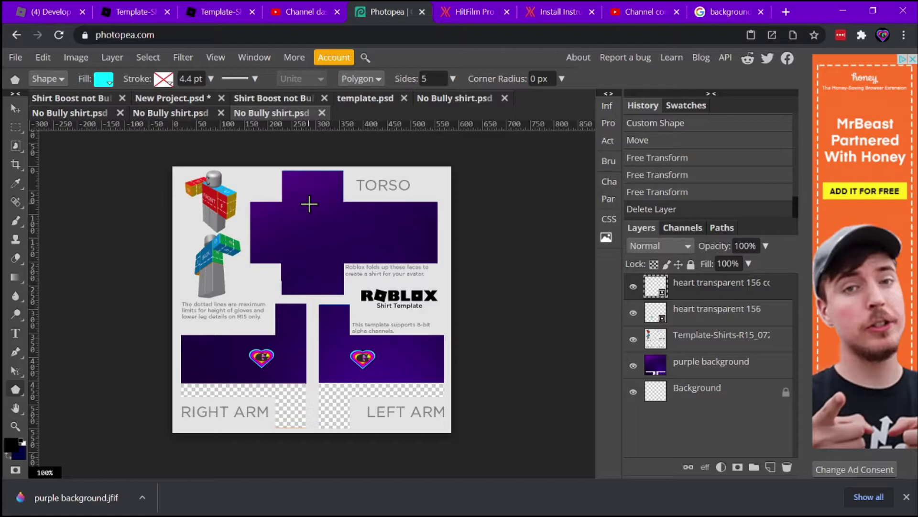
pyautogui.moveTo(309, 204); pyautogui.dragTo(301, 191)
pyautogui.moveTo(300, 192); pyautogui.dragTo(301, 192)
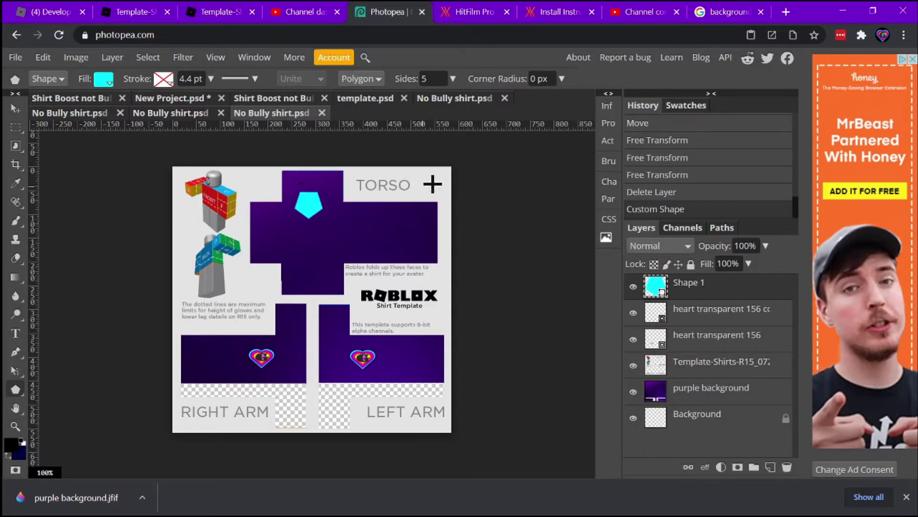
# Step: Move the cyan polygon up into the torso's top flap, stretch it to 124.58% width and 99.29% height, and apply the transform
pyautogui.click(15, 108)
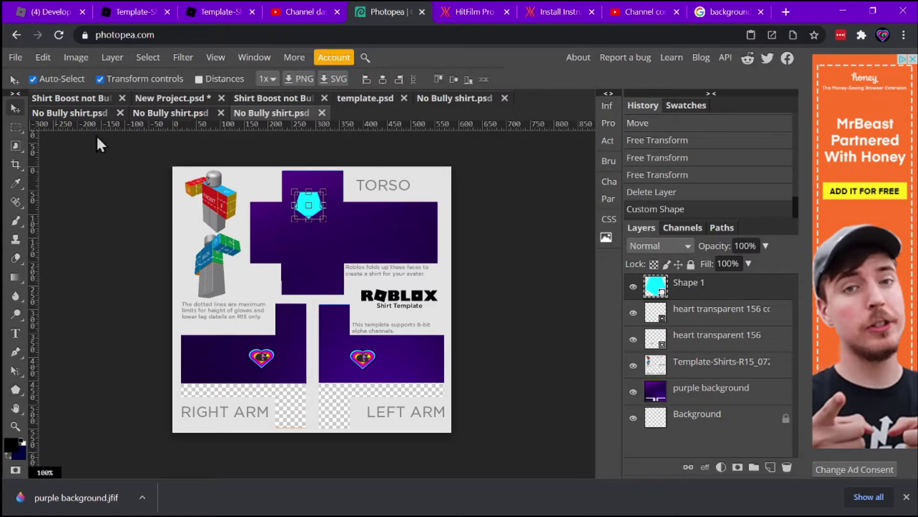
pyautogui.click(313, 196)
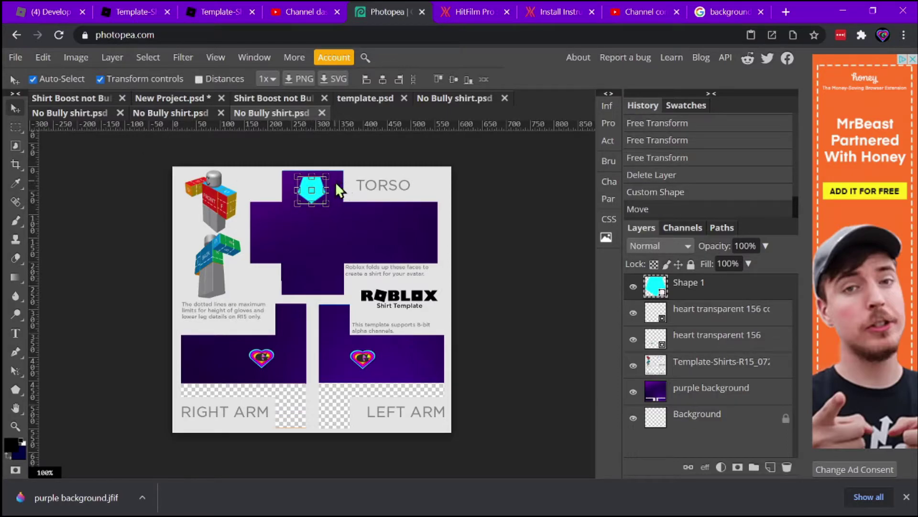
pyautogui.moveTo(328, 190); pyautogui.dragTo(294, 190)
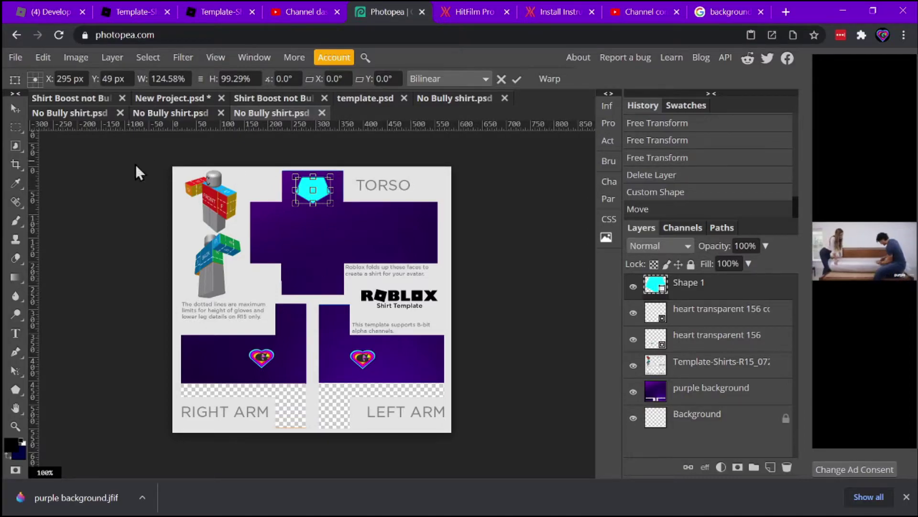
pyautogui.click(714, 291)
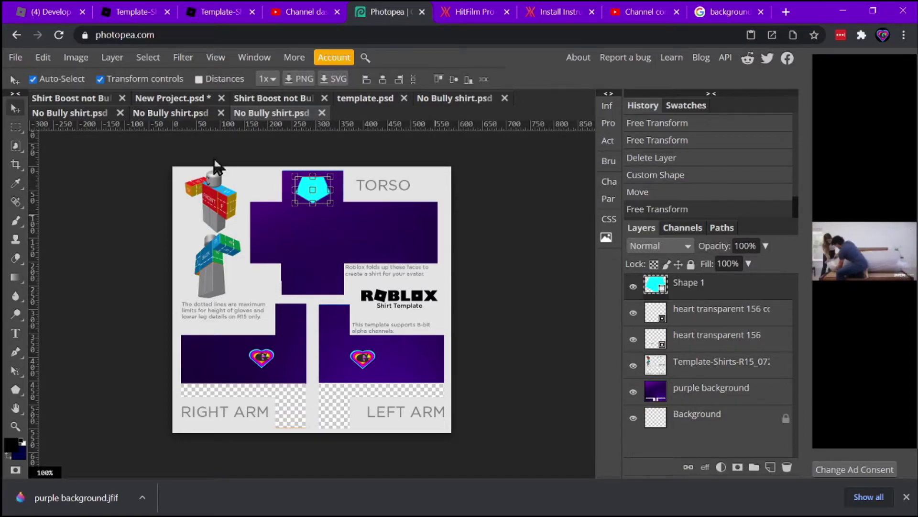
# Step: Draw an elliptical selection inside the cyan polygon and try to clear that area from the shape layer
pyautogui.click(21, 128)
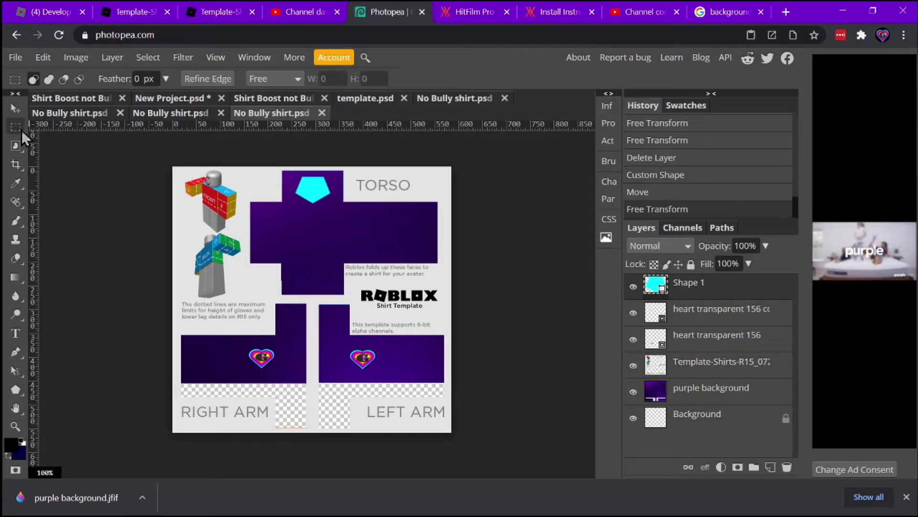
pyautogui.rightClick(21, 130)
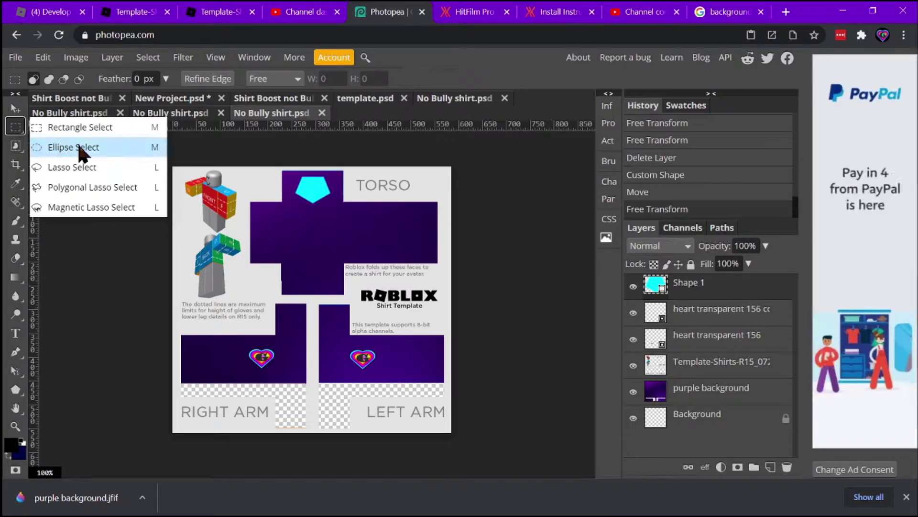
pyautogui.click(79, 147)
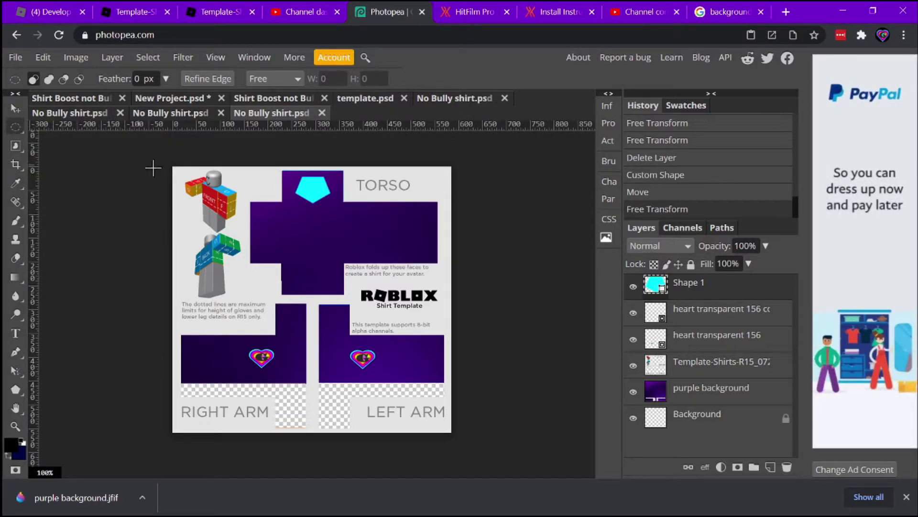
pyautogui.moveTo(305, 178); pyautogui.dragTo(321, 199)
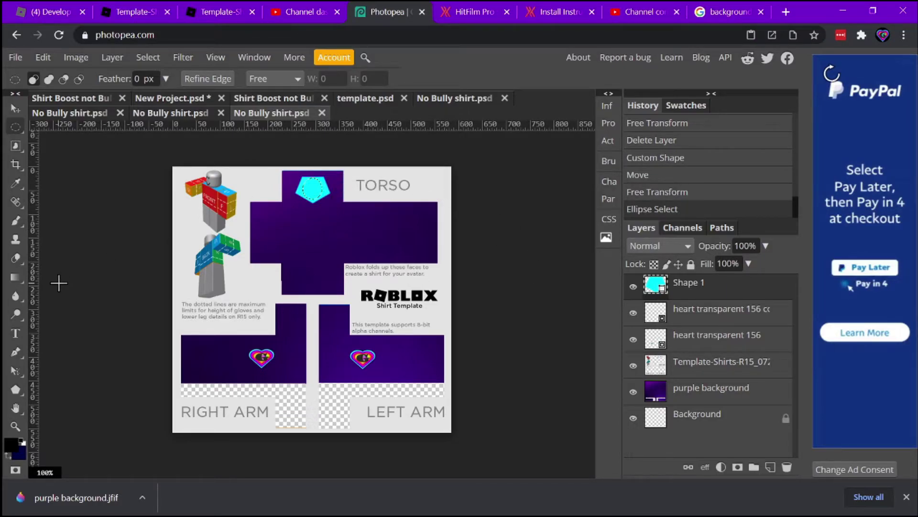
pyautogui.press('Delete')
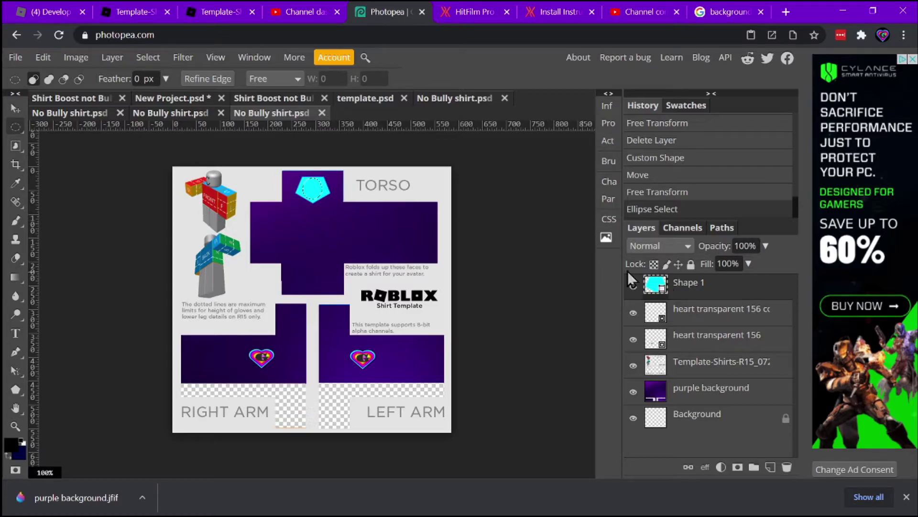
# Step: Rasterize the Shape 1 layer and clear the selected ellipse to cut a neck hole in the cyan polygon
pyautogui.rightClick(694, 287)
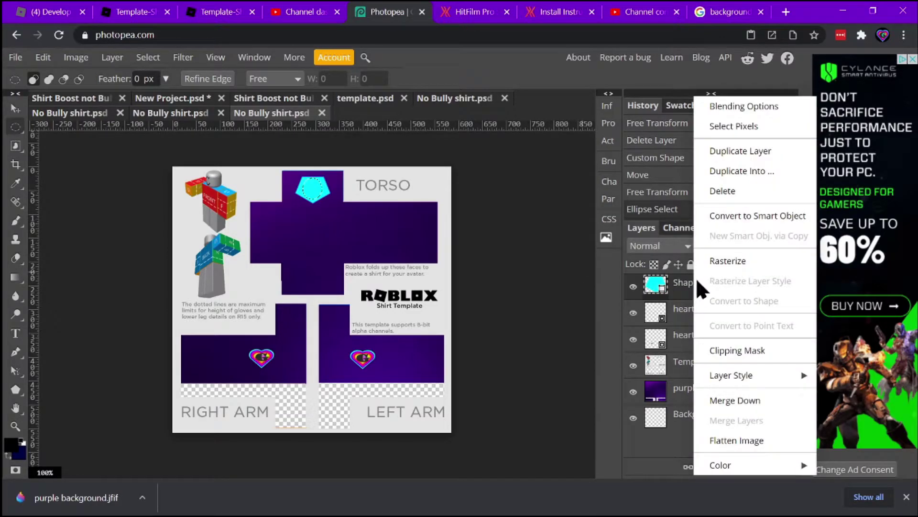
pyautogui.click(751, 262)
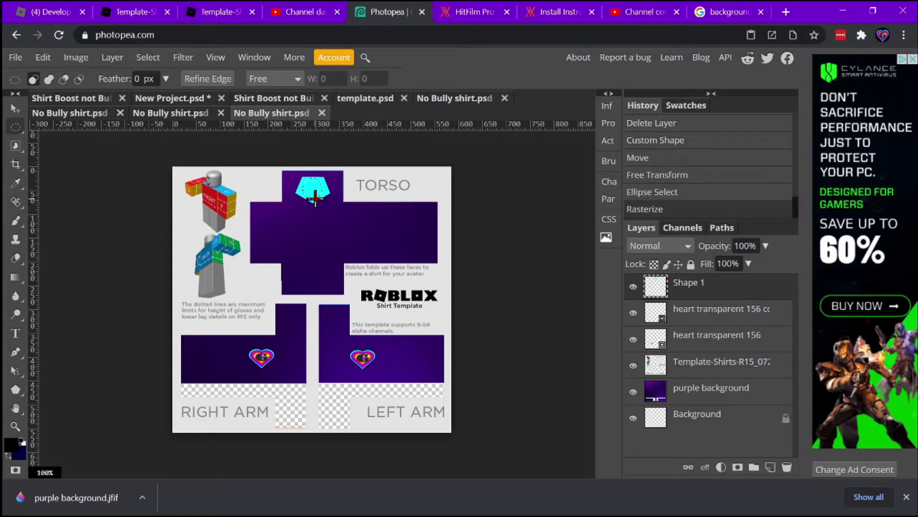
pyautogui.press('Delete')
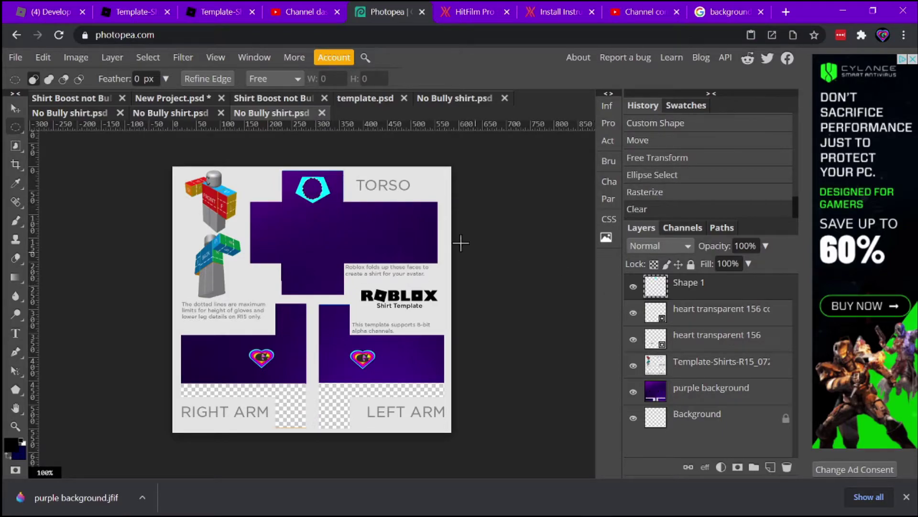
# Step: Cut the neck hole through the purple background layer, clearing the leftover rim with another elliptical selection, and deselect
pyautogui.click(677, 400)
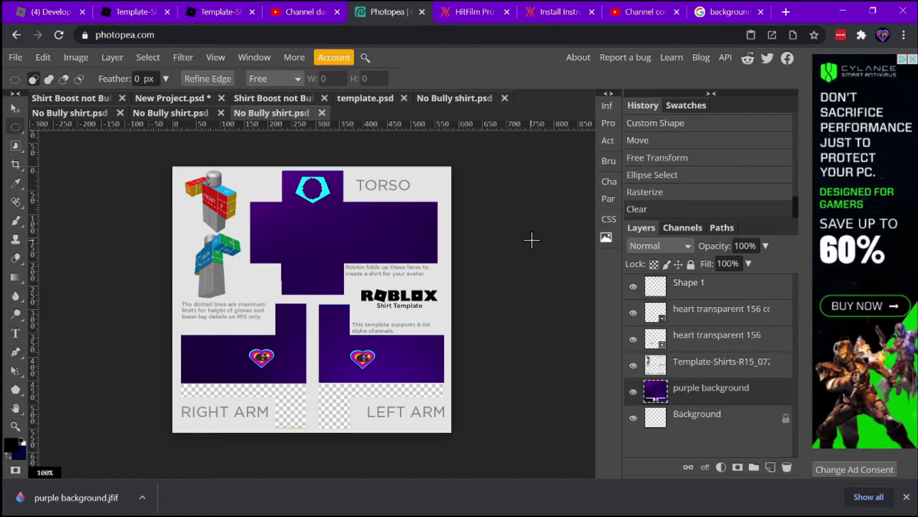
pyautogui.press('Delete')
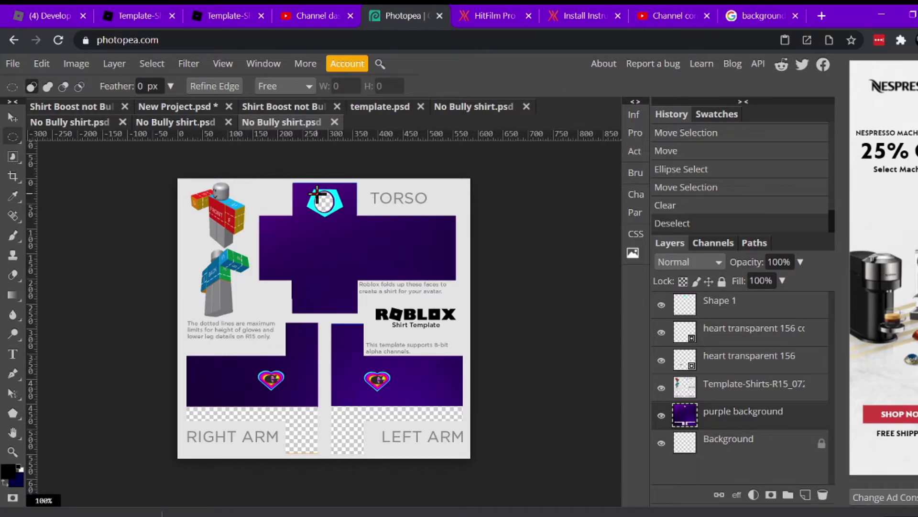
pyautogui.moveTo(315, 191); pyautogui.dragTo(336, 215)
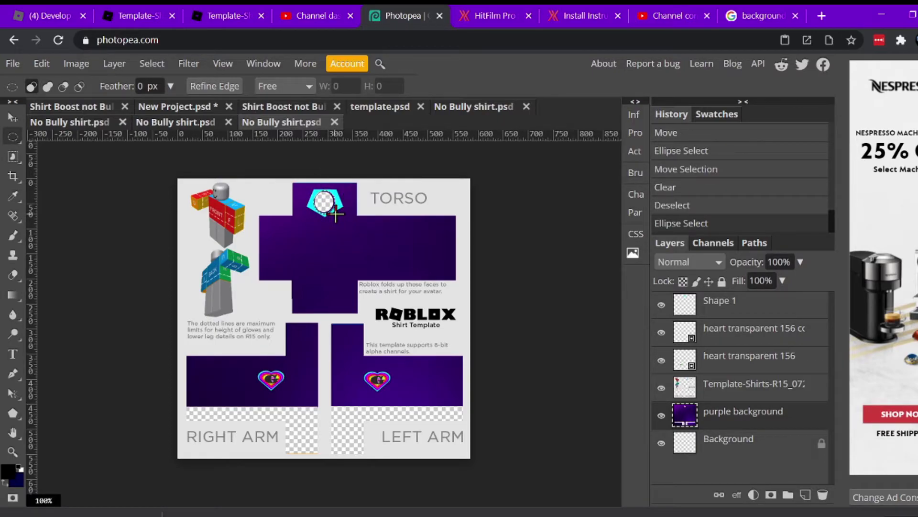
pyautogui.press('Delete')
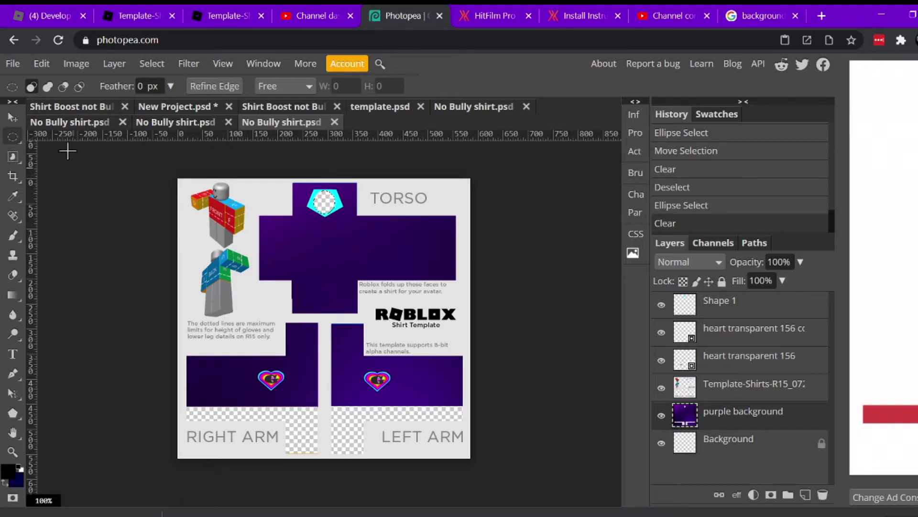
pyautogui.hotkey('ctrl', 'd')
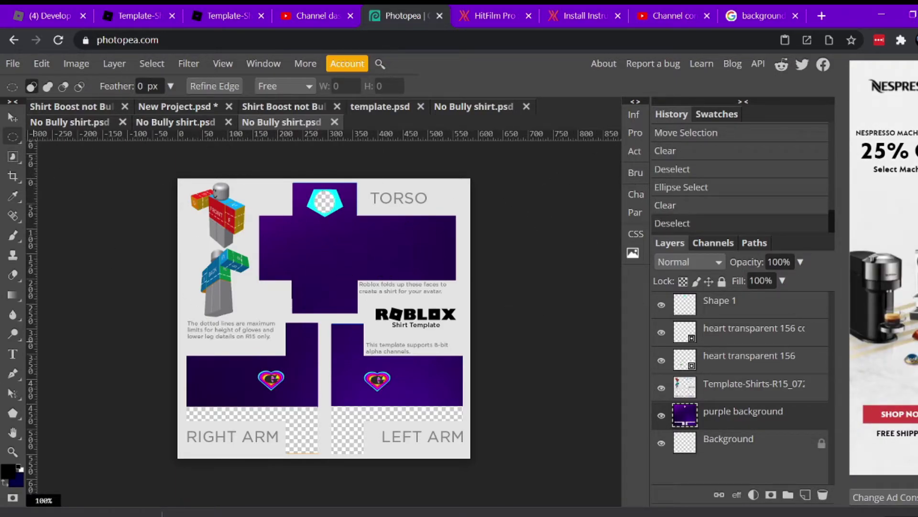
pyautogui.click(21, 421)
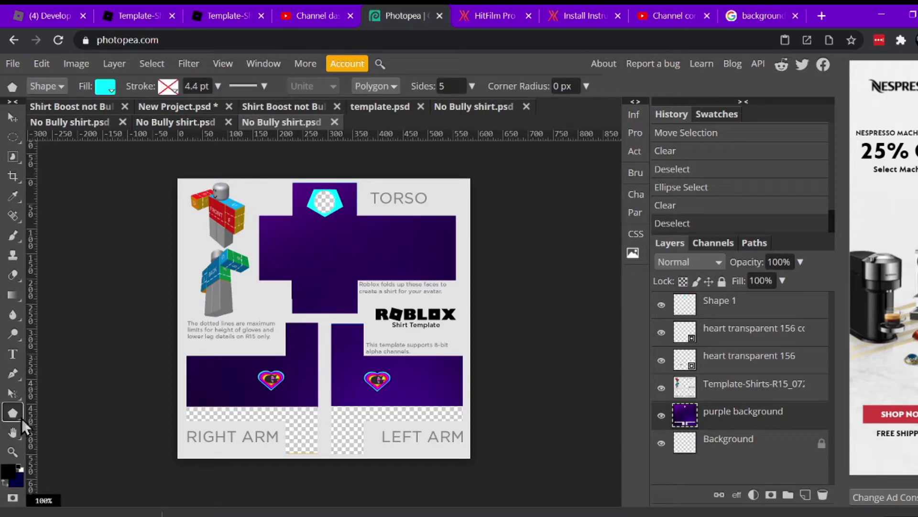
pyautogui.rightClick(22, 418)
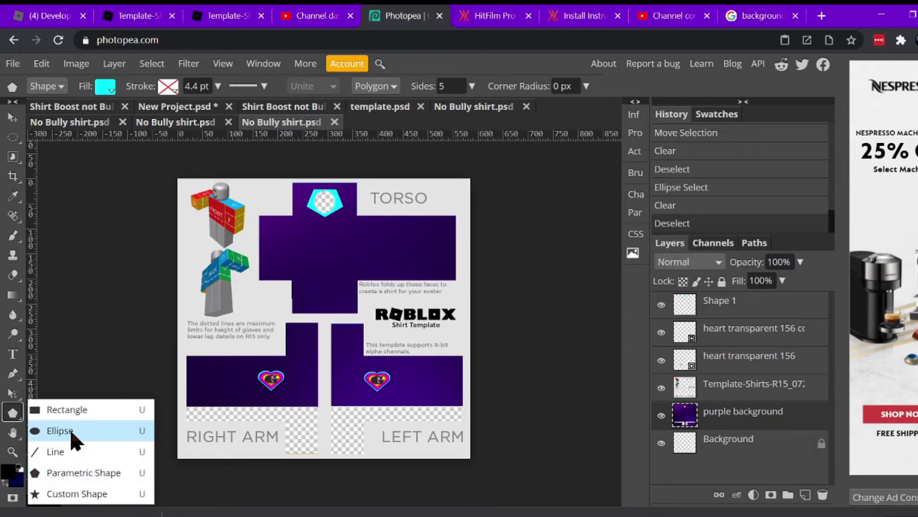
pyautogui.click(65, 145)
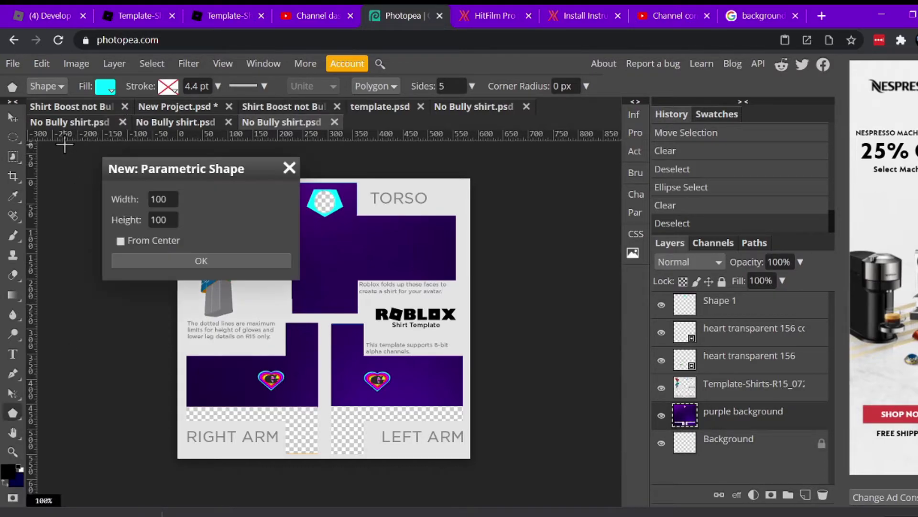
pyautogui.click(289, 167)
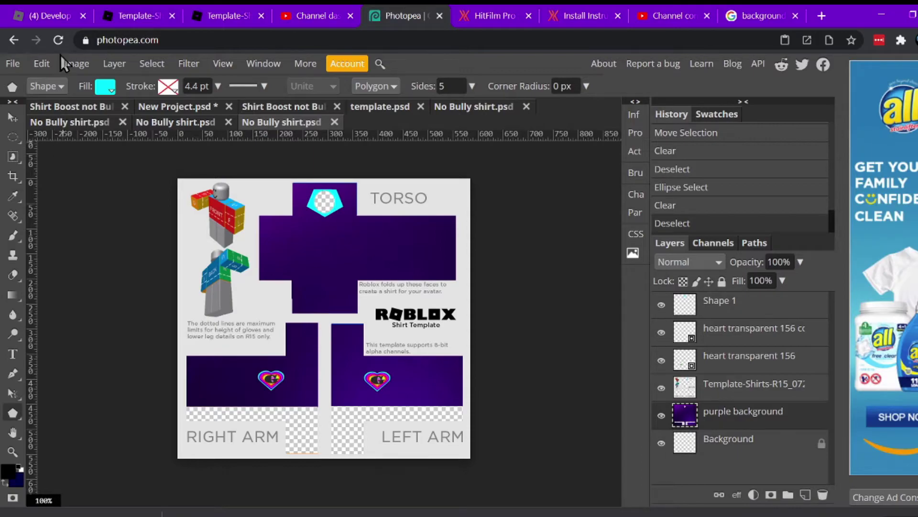
# Step: Place the "stellar explosion free" image as a smart object above the purple background layer and apply its placement
pyautogui.click(18, 67)
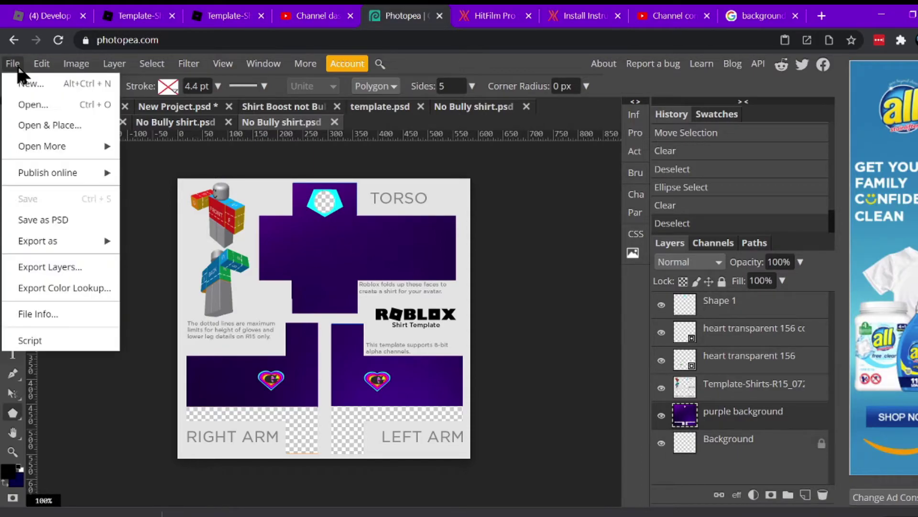
pyautogui.click(44, 126)
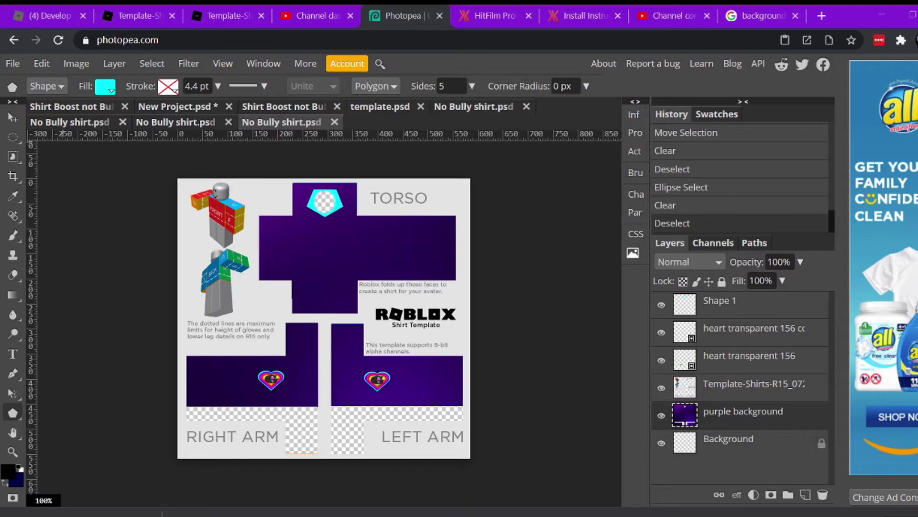
pyautogui.doubleClick(143, 154)
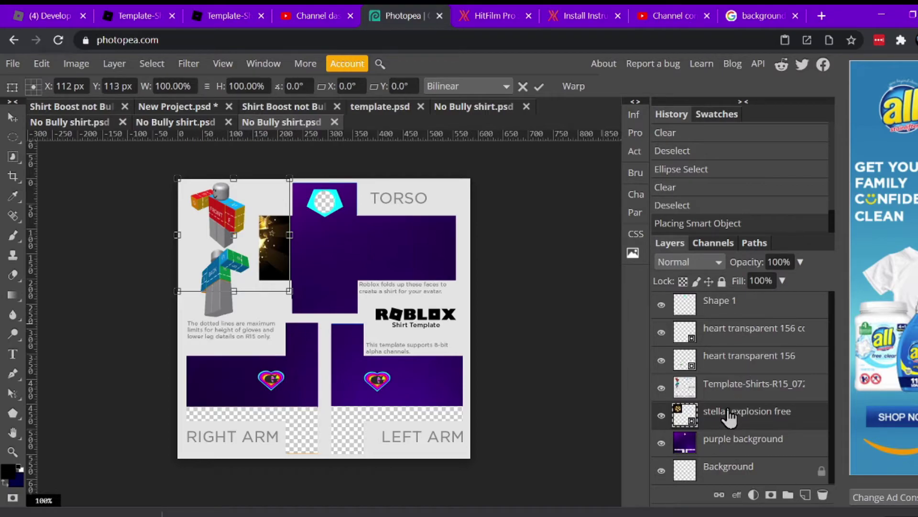
pyautogui.press('u')
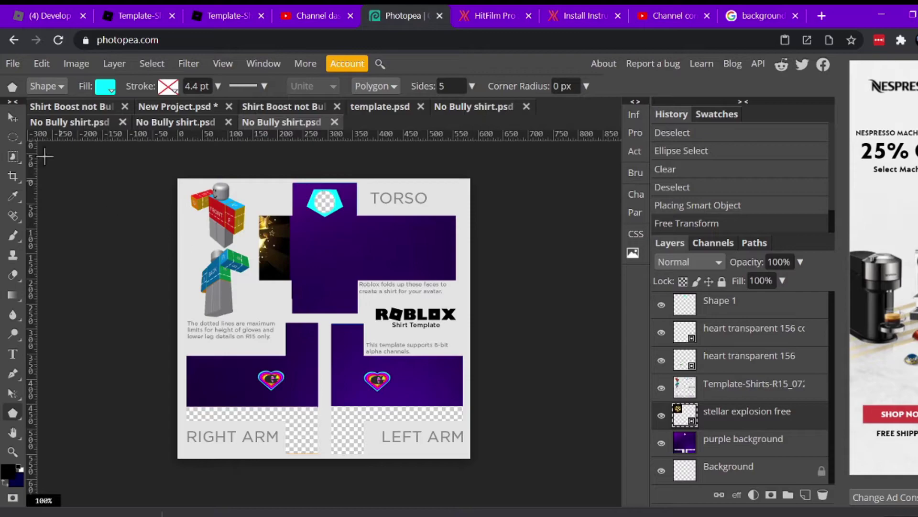
# Step: Try the stellar explosion image on the front torso panel, scaled to 56.70% by 42.67%, and delete its layer
pyautogui.click(12, 117)
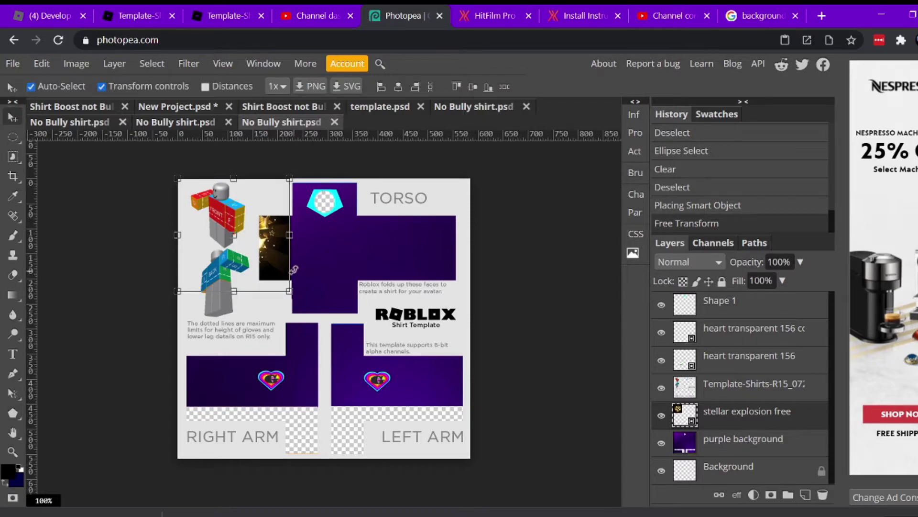
pyautogui.moveTo(279, 262); pyautogui.dragTo(376, 285)
pyautogui.moveTo(386, 195); pyautogui.dragTo(338, 259)
pyautogui.moveTo(314, 294); pyautogui.dragTo(335, 265)
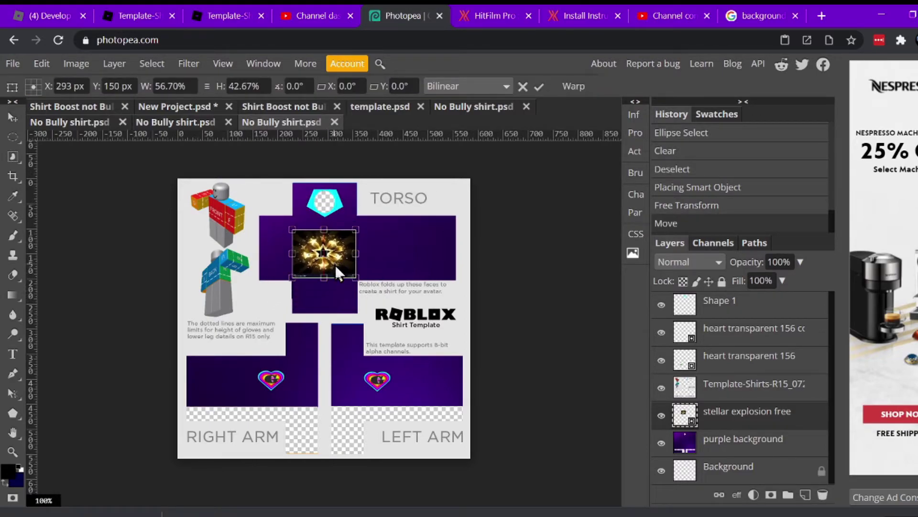
pyautogui.press('Return')
pyautogui.press('Delete')
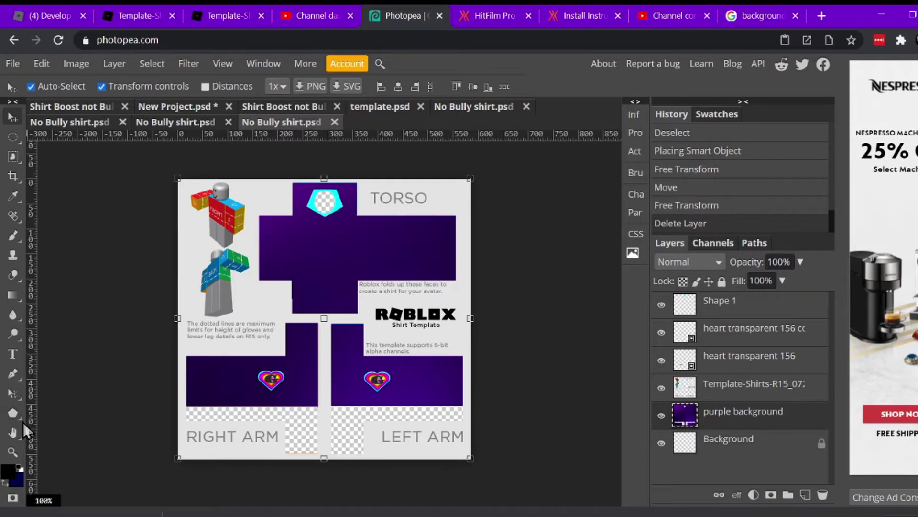
# Step: Draw a circle with the Ellipse shape tool on the back torso panel and set its fill to yellow
pyautogui.click(13, 412)
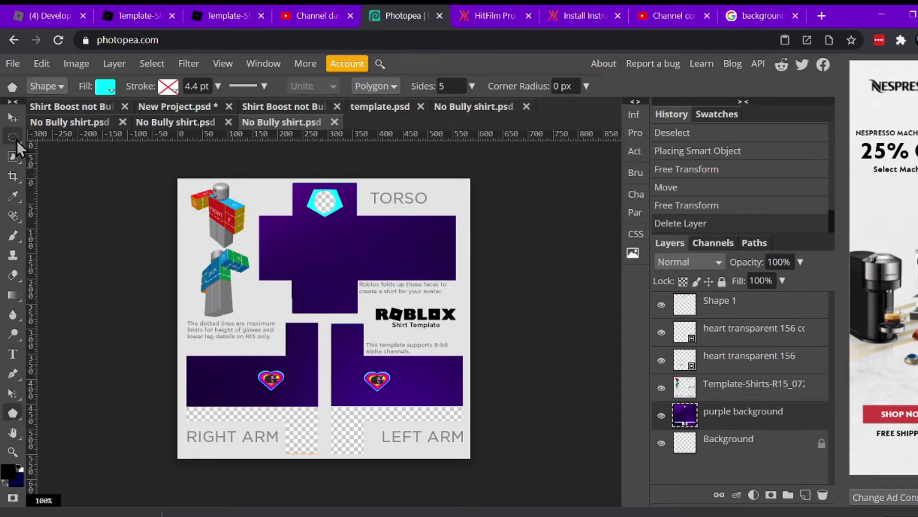
pyautogui.rightClick(20, 412)
pyautogui.click(56, 430)
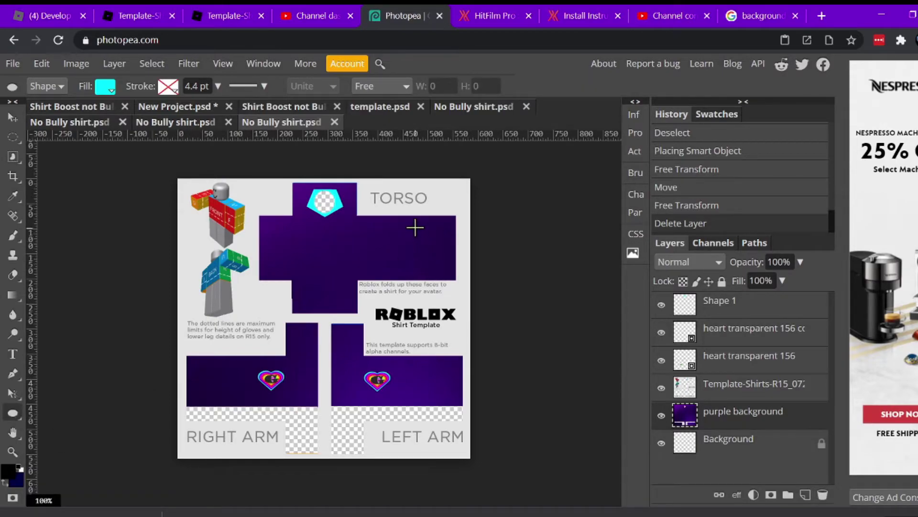
pyautogui.moveTo(415, 228); pyautogui.dragTo(449, 261)
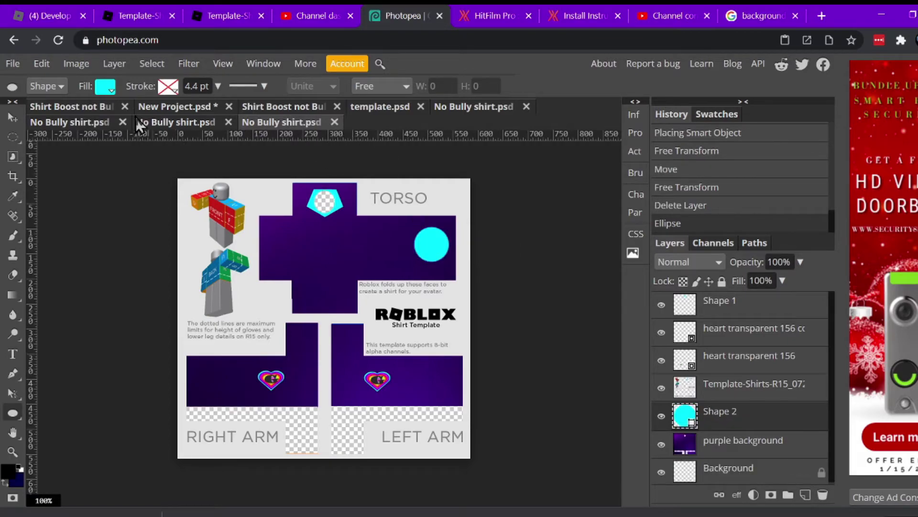
pyautogui.click(113, 92)
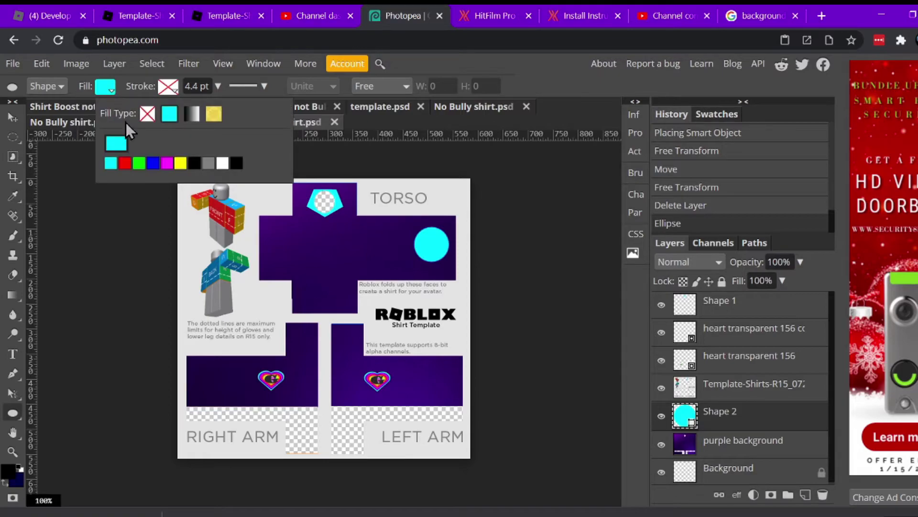
pyautogui.click(125, 163)
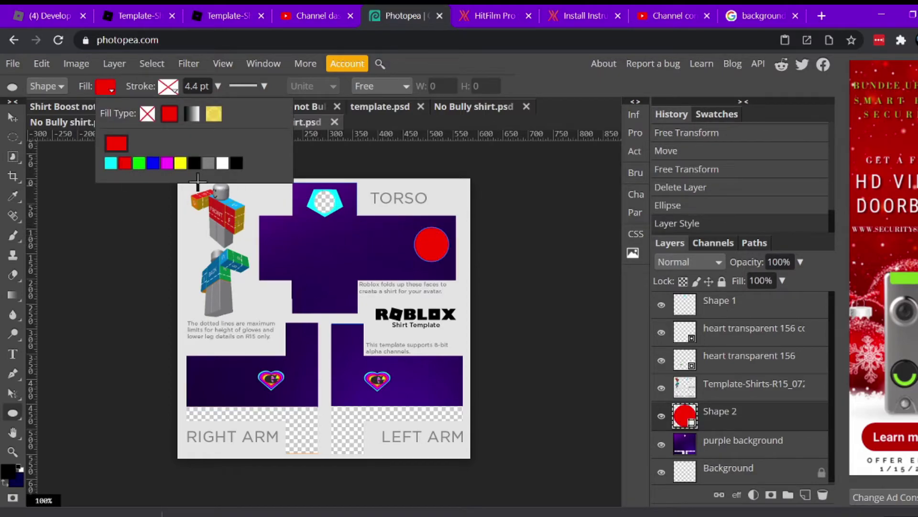
pyautogui.click(180, 164)
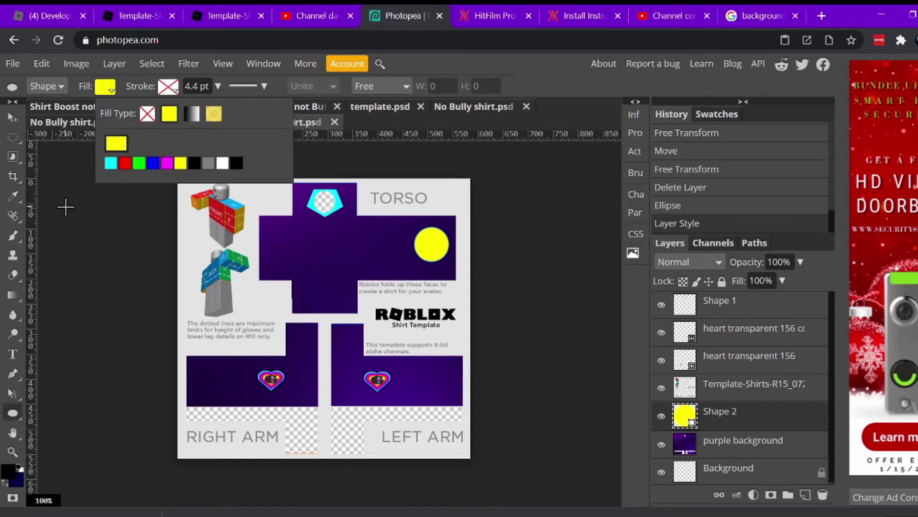
# Step: Draw a smaller second circle, centre it over the yellow circle and scale it to 103.57% wide by 116.67% high
pyautogui.click(16, 414)
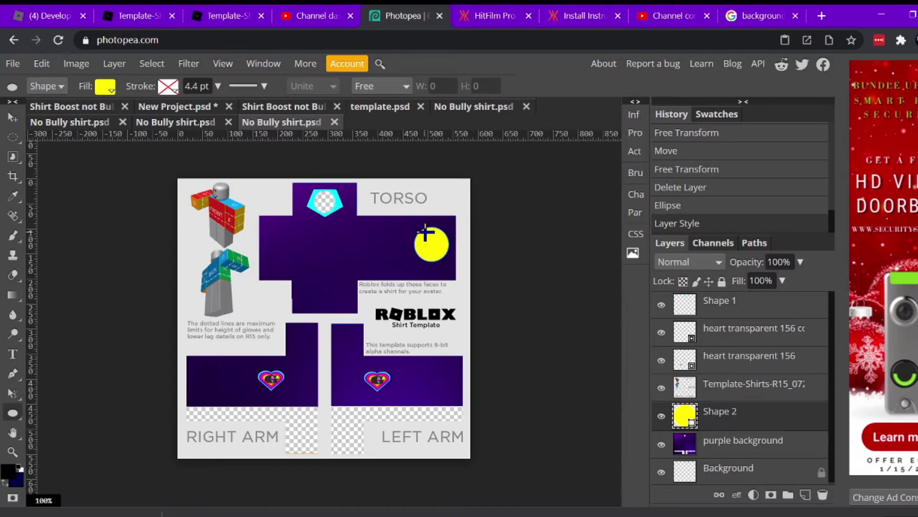
pyautogui.moveTo(425, 233); pyautogui.dragTo(453, 259)
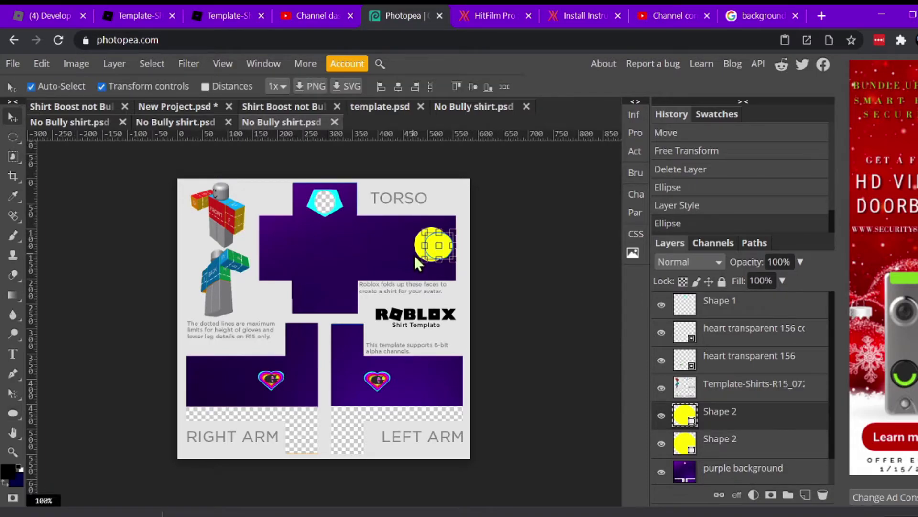
pyautogui.moveTo(438, 254); pyautogui.dragTo(449, 224)
pyautogui.moveTo(440, 255); pyautogui.dragTo(414, 262)
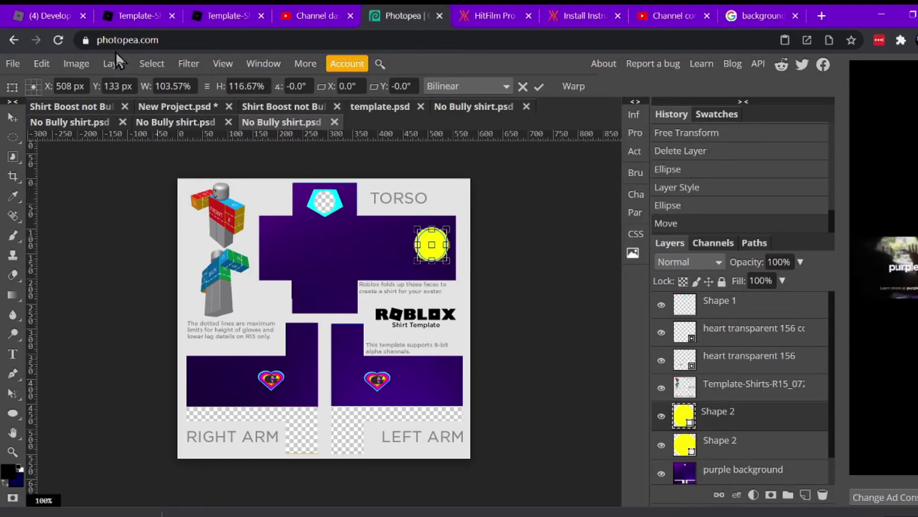
pyautogui.click(14, 412)
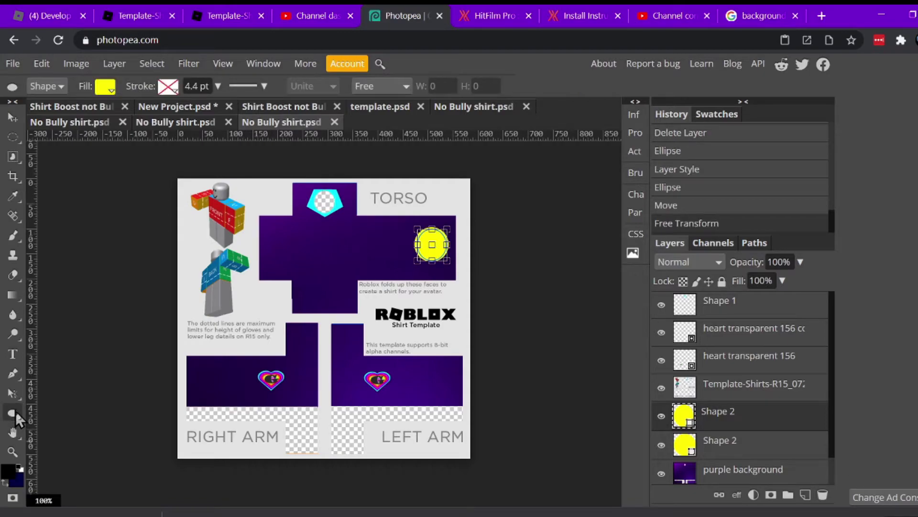
# Step: Fill the smaller inner circle with the gold swirl pattern at 100% scale and deselect it
pyautogui.click(108, 88)
pyautogui.click(148, 114)
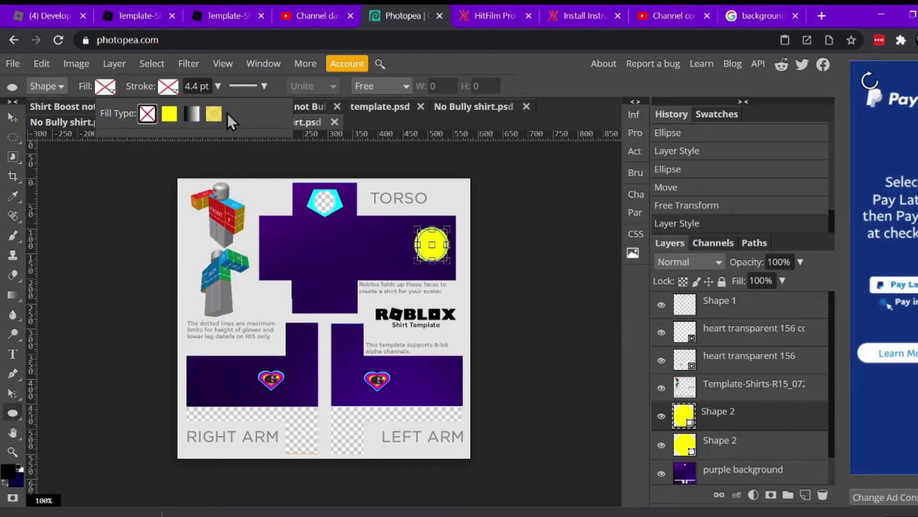
pyautogui.click(214, 115)
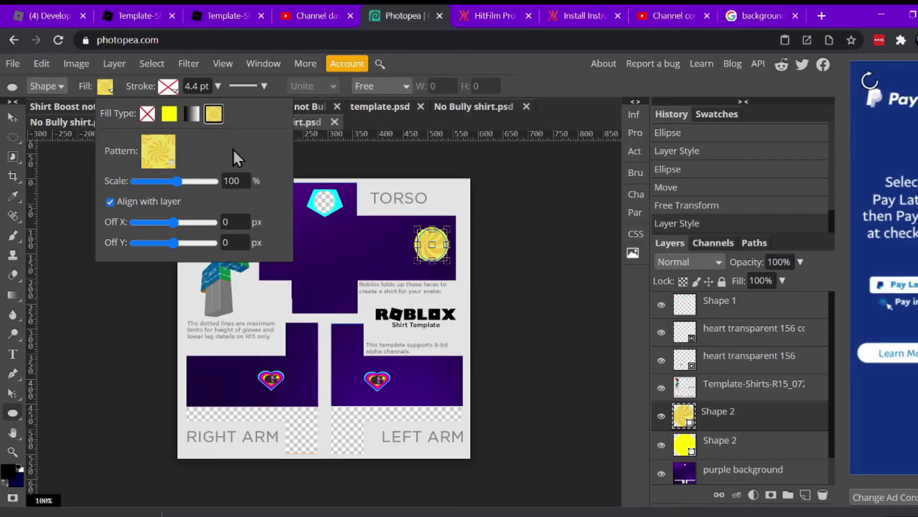
pyautogui.click(534, 267)
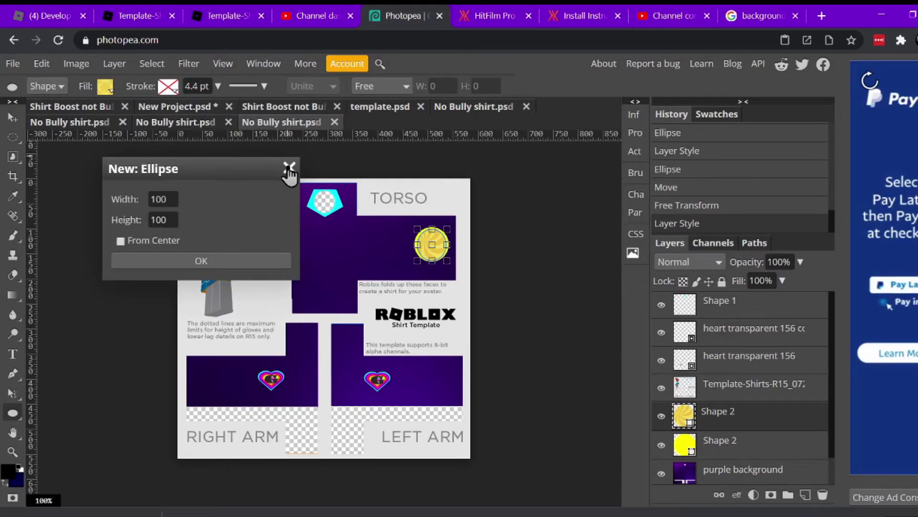
pyautogui.click(290, 167)
pyautogui.click(11, 119)
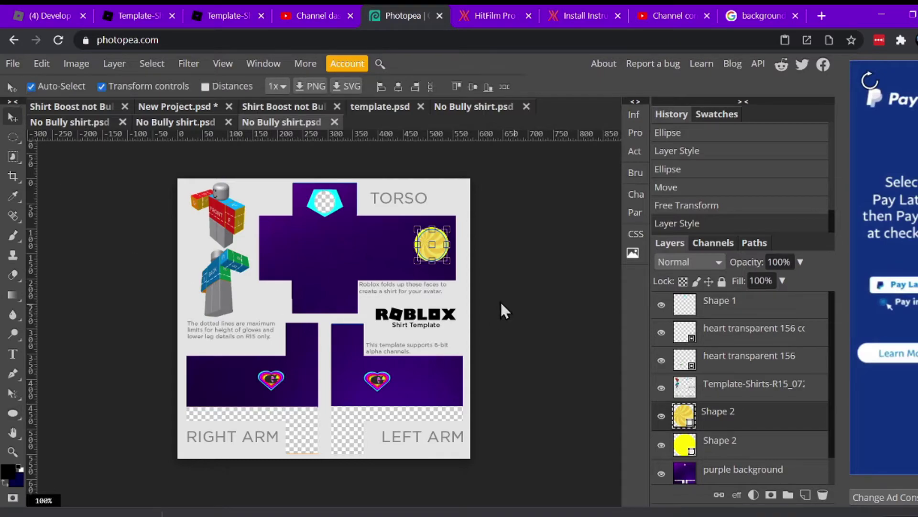
pyautogui.click(444, 323)
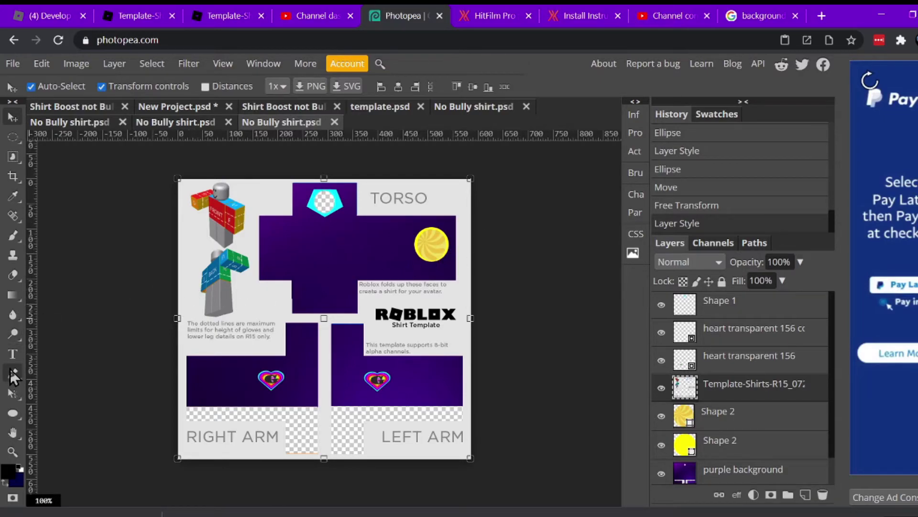
# Step: Add the text "Bully" over the circle in red (ff0000), Yrsa Bold at 23 px
pyautogui.click(13, 354)
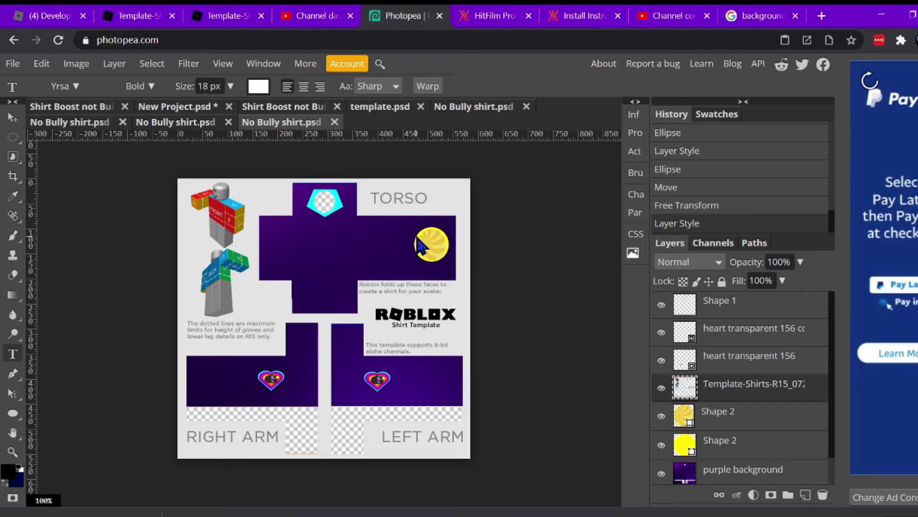
pyautogui.moveTo(412, 234); pyautogui.dragTo(461, 254)
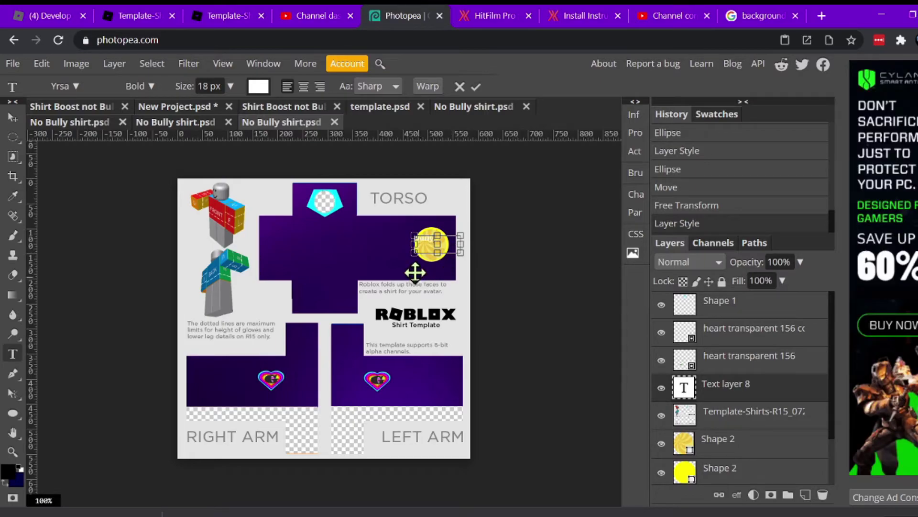
pyautogui.doubleClick(423, 242)
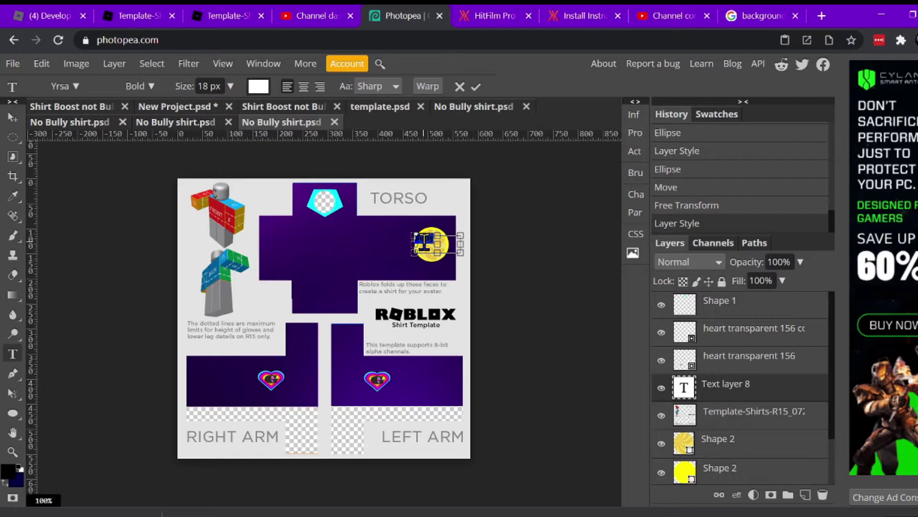
pyautogui.click(258, 86)
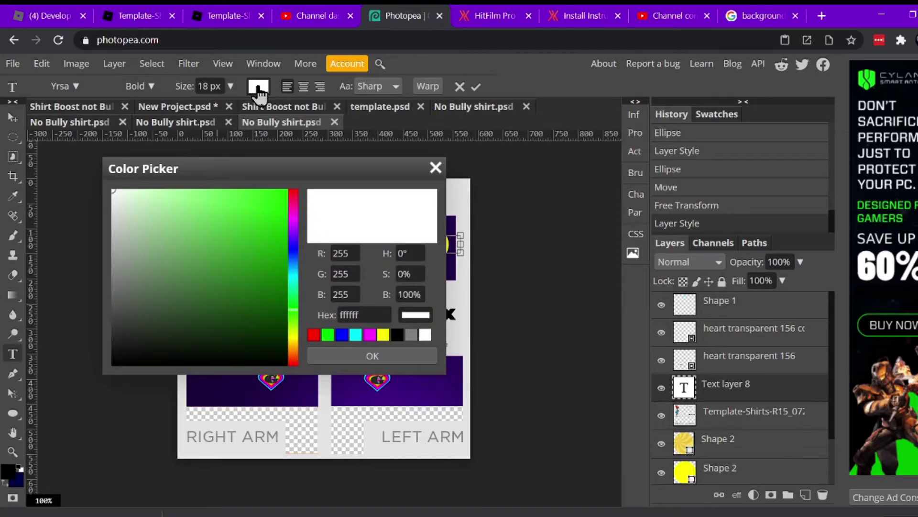
pyautogui.click(313, 337)
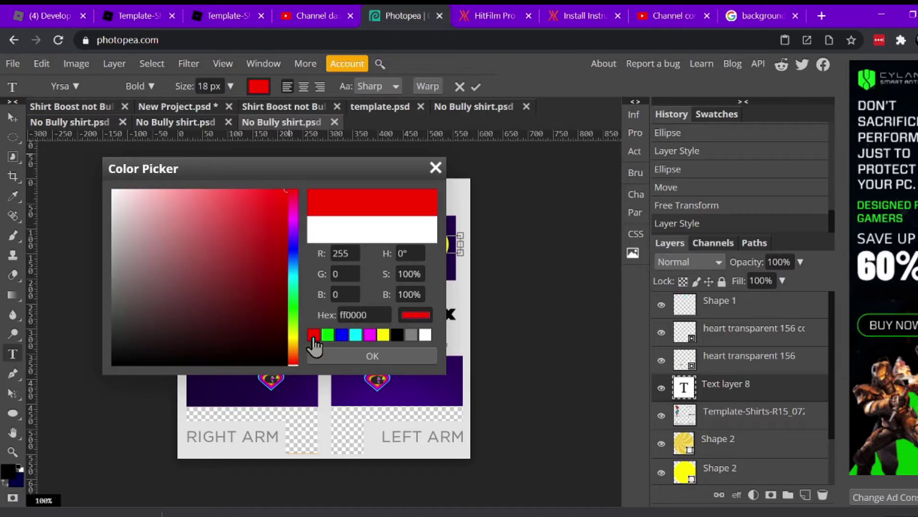
pyautogui.click(231, 87)
pyautogui.moveTo(204, 108); pyautogui.dragTo(206, 110)
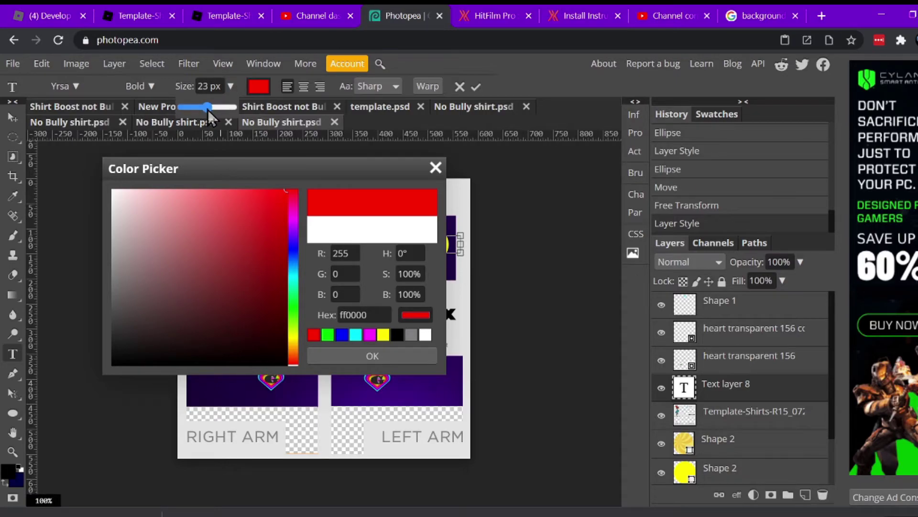
pyautogui.click(372, 356)
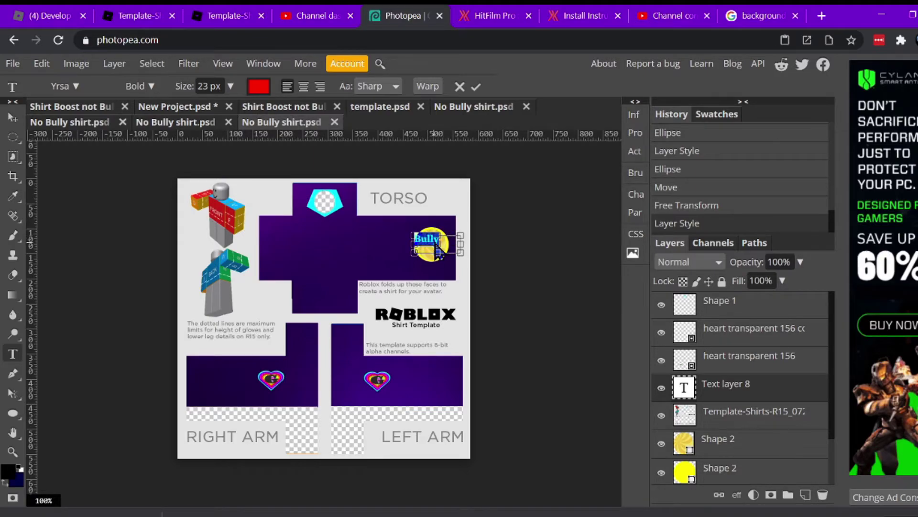
pyautogui.click(10, 118)
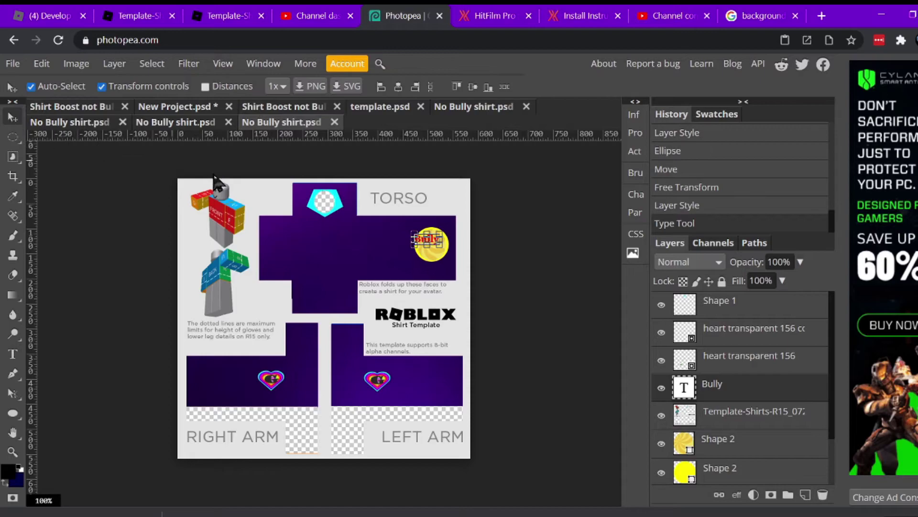
# Step: Centre the "Bully" text on the circle and scale it to 138% wide by 190.48% high
pyautogui.moveTo(426, 236); pyautogui.dragTo(419, 259)
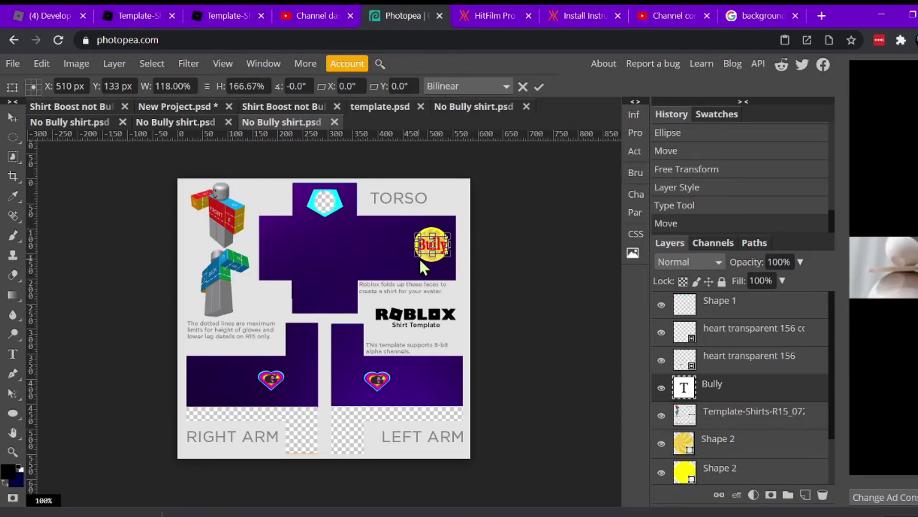
pyautogui.moveTo(417, 252); pyautogui.dragTo(441, 243)
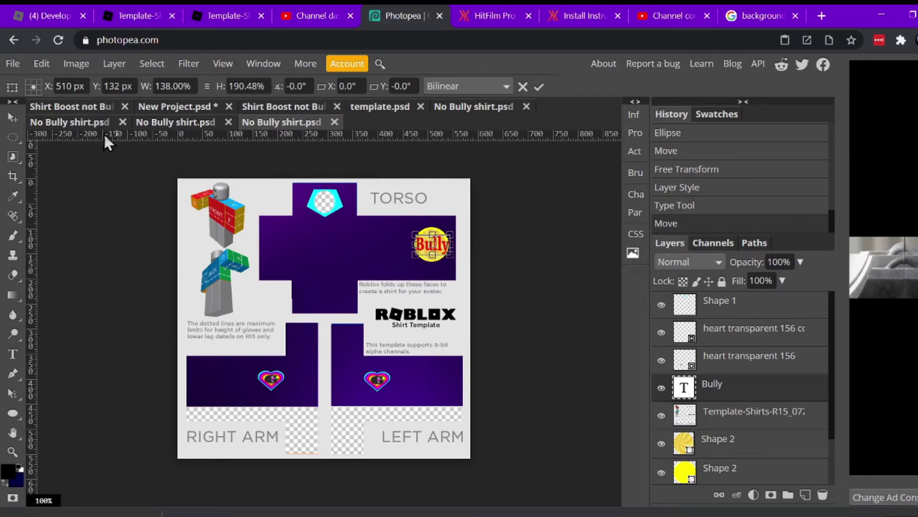
pyautogui.click(13, 413)
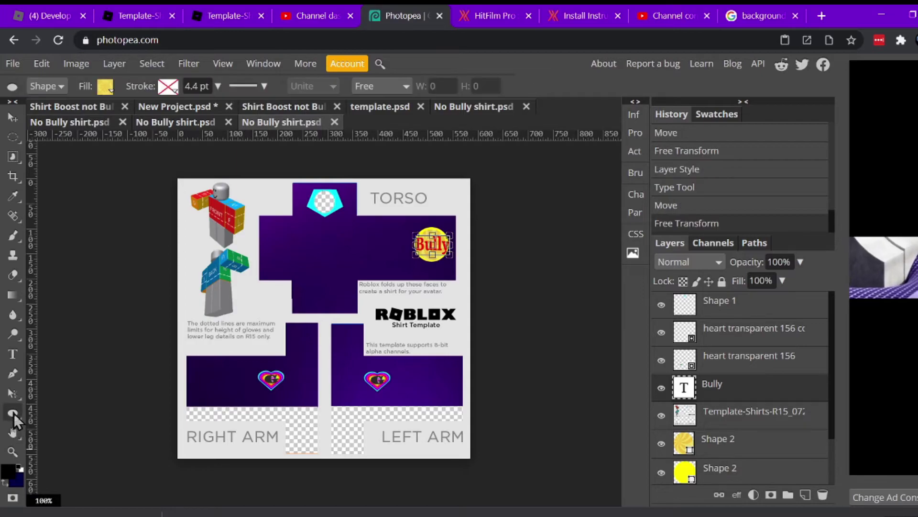
# Step: Change the "Bully" text colour to blue (0000ff)
pyautogui.click(13, 354)
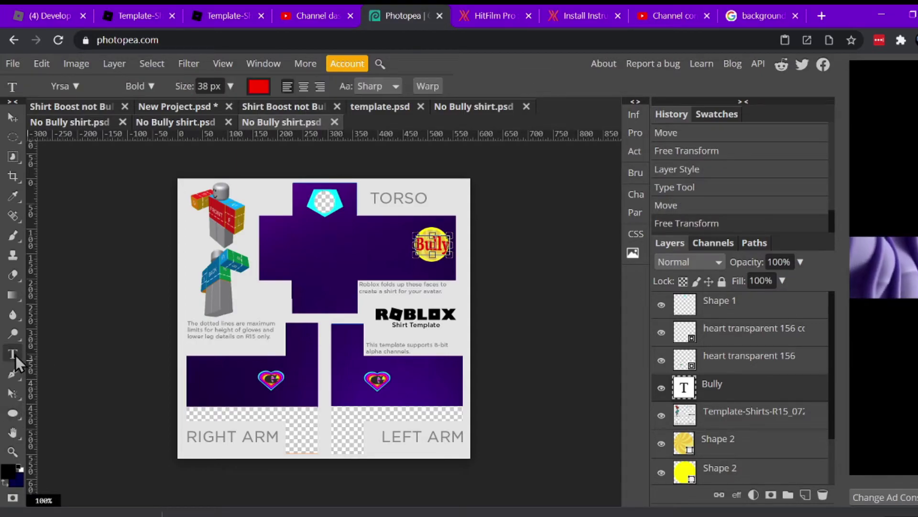
pyautogui.click(257, 87)
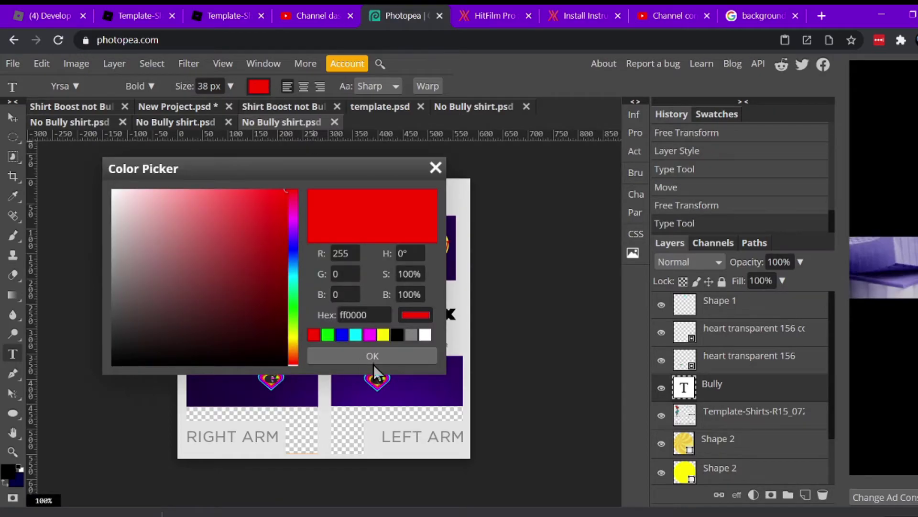
pyautogui.click(341, 334)
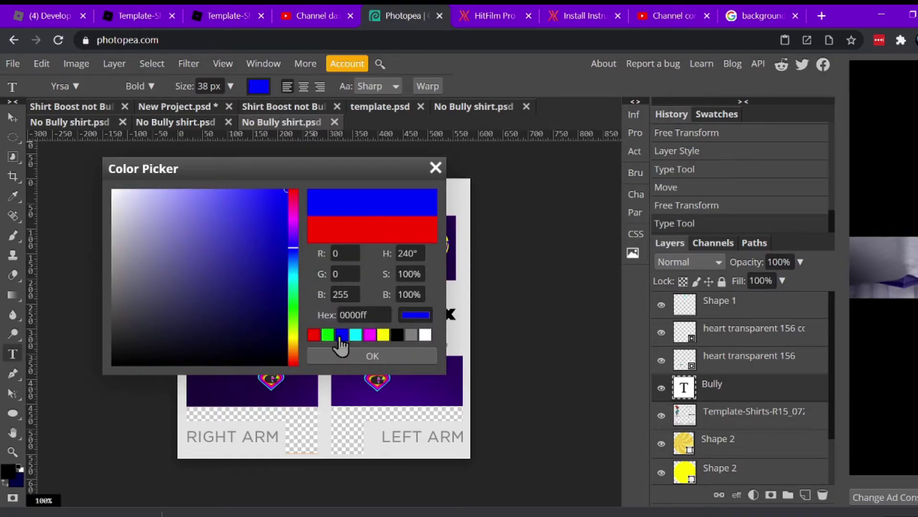
pyautogui.click(401, 356)
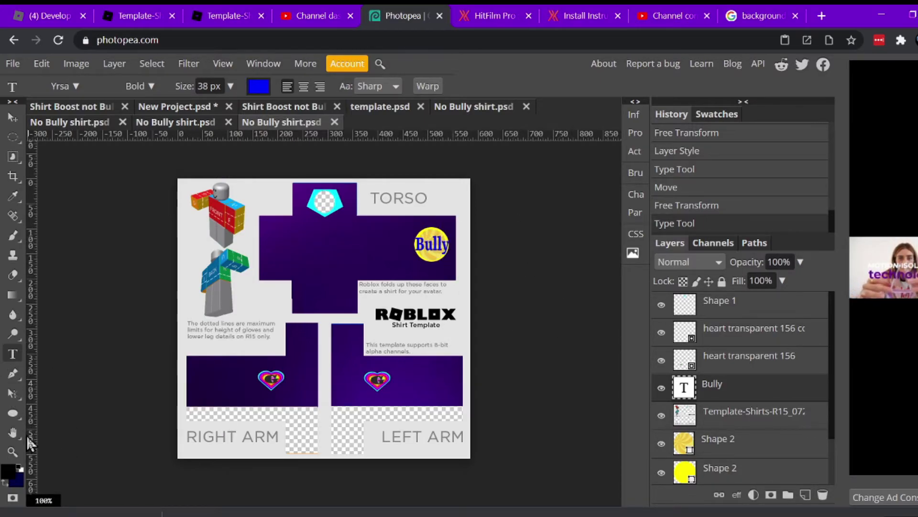
# Step: Draw two crossing red lines, 5 px wide, as an X over the circular "Bully" emblem and deselect them
pyautogui.click(19, 415)
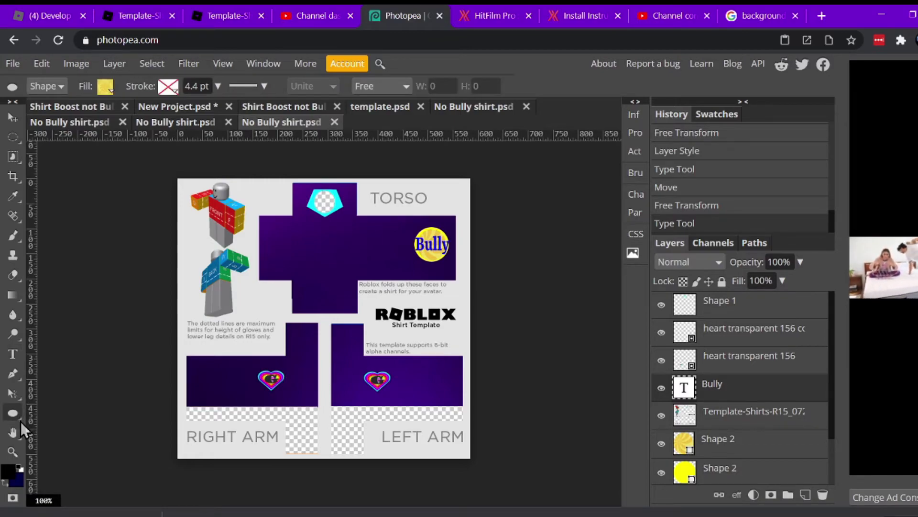
pyautogui.rightClick(19, 418)
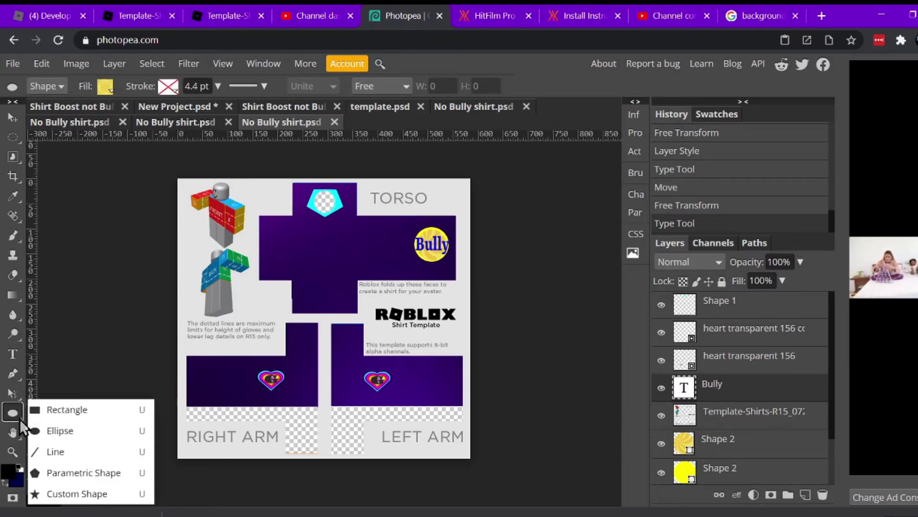
pyautogui.click(68, 450)
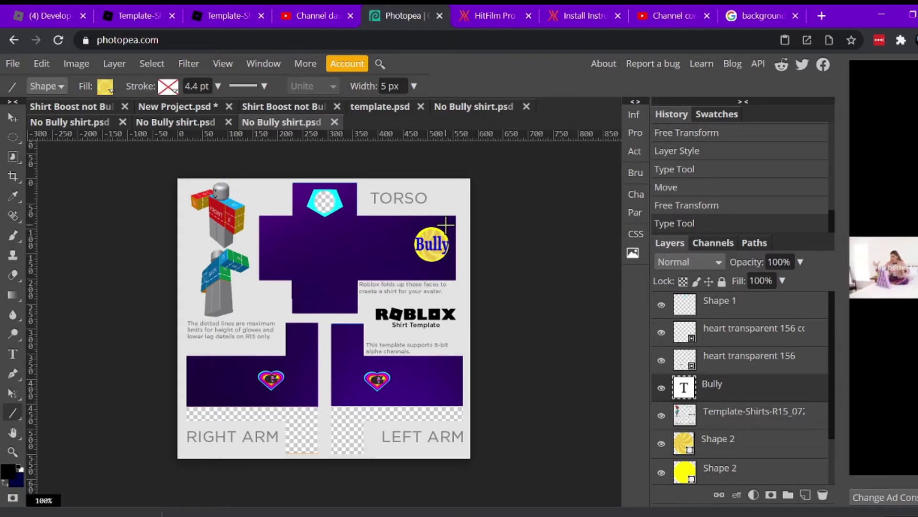
pyautogui.click(105, 88)
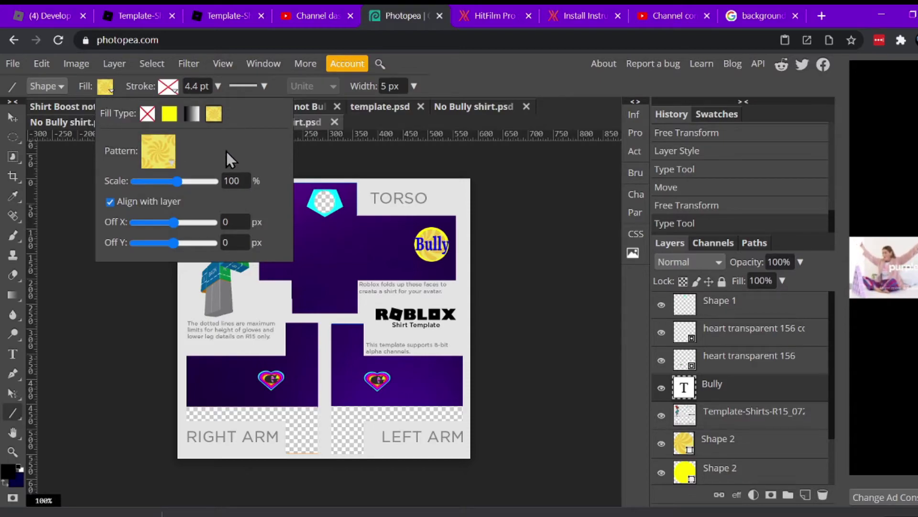
pyautogui.click(148, 113)
pyautogui.click(104, 89)
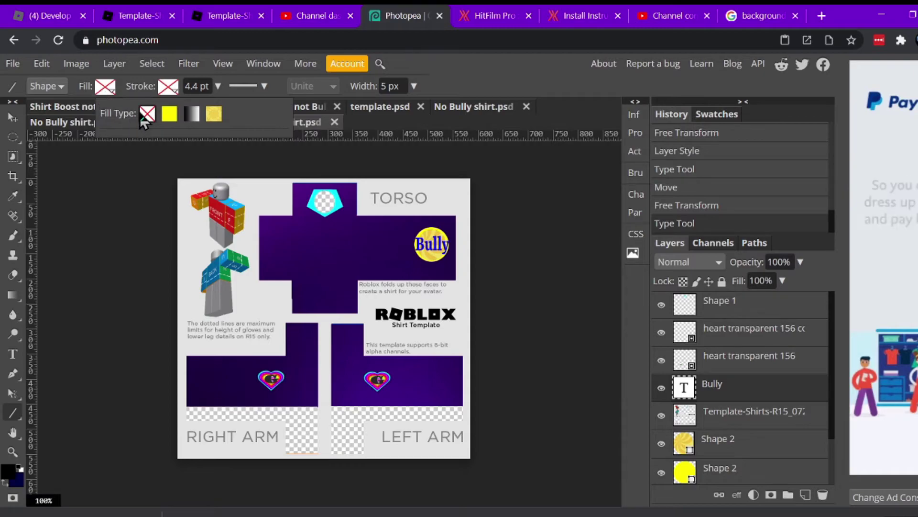
pyautogui.click(169, 113)
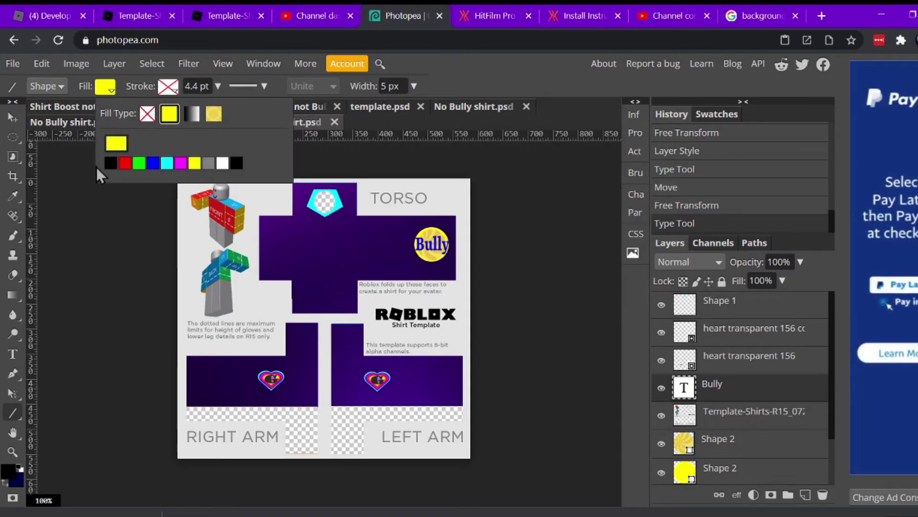
pyautogui.click(126, 164)
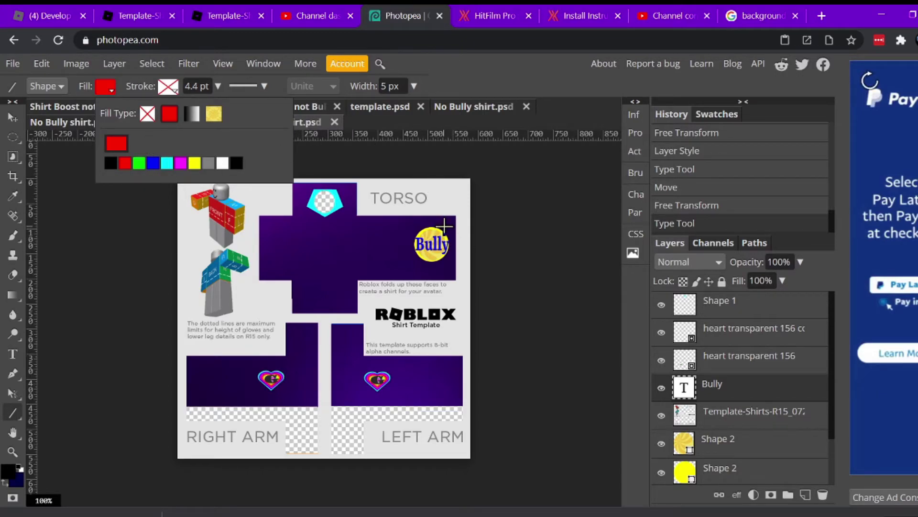
pyautogui.moveTo(443, 224); pyautogui.dragTo(419, 262)
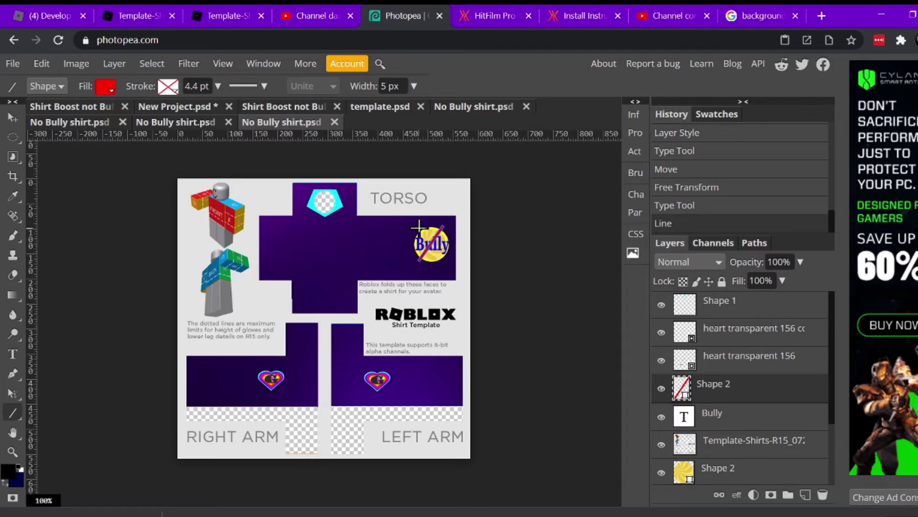
pyautogui.moveTo(419, 226); pyautogui.dragTo(446, 262)
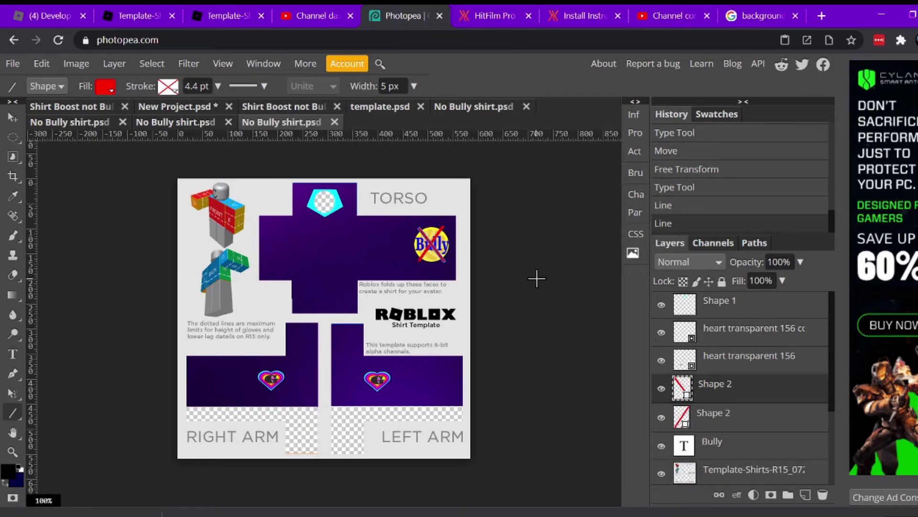
pyautogui.click(536, 276)
pyautogui.click(19, 115)
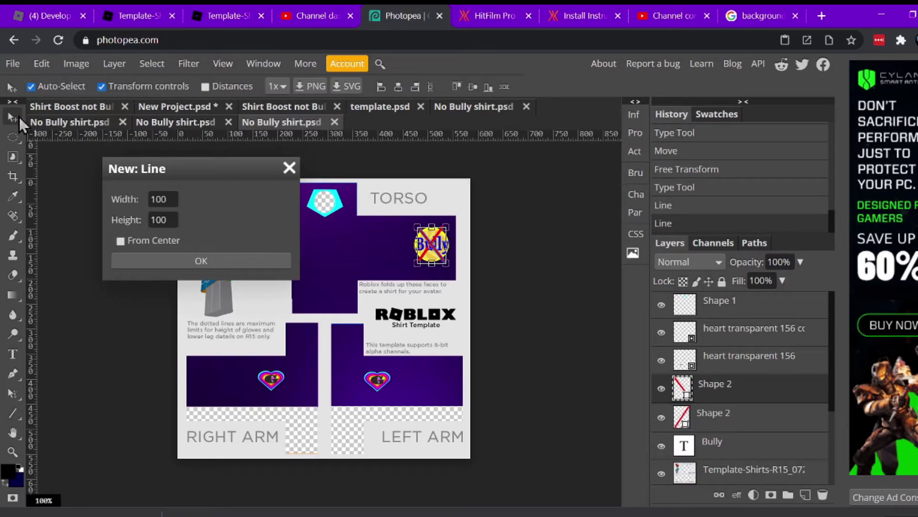
pyautogui.click(288, 168)
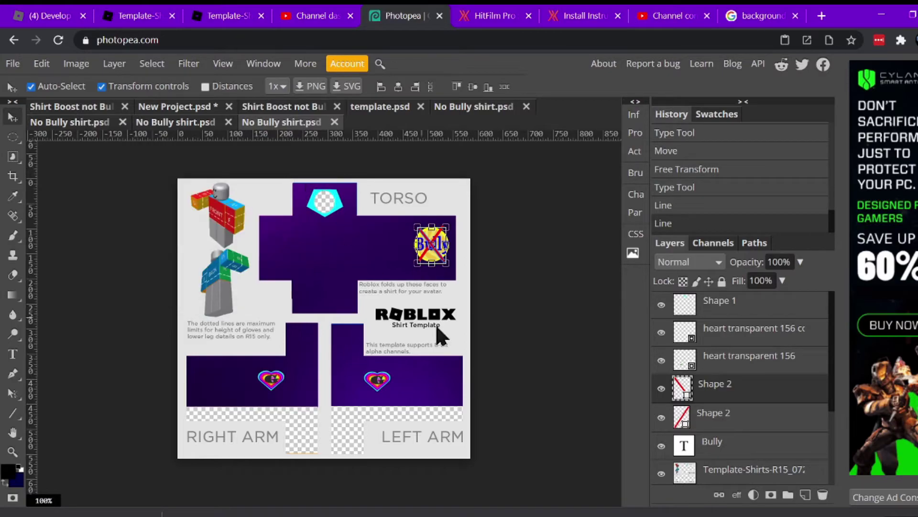
pyautogui.click(468, 307)
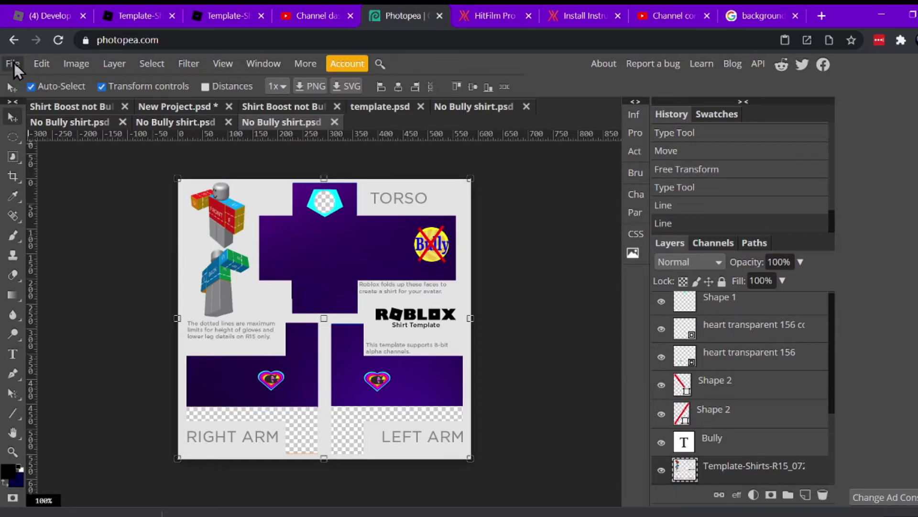
# Step: Close the background search and YouTube channel content browser tabs
pyautogui.click(795, 16)
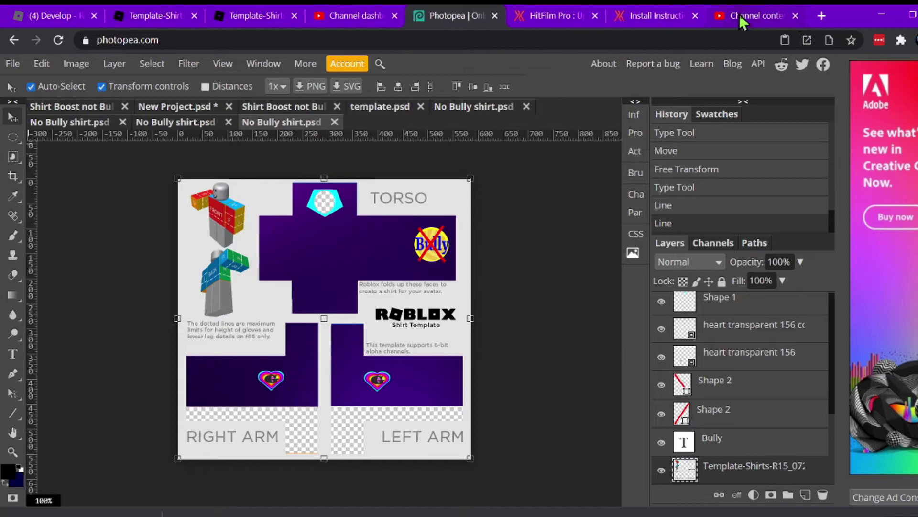
pyautogui.click(796, 15)
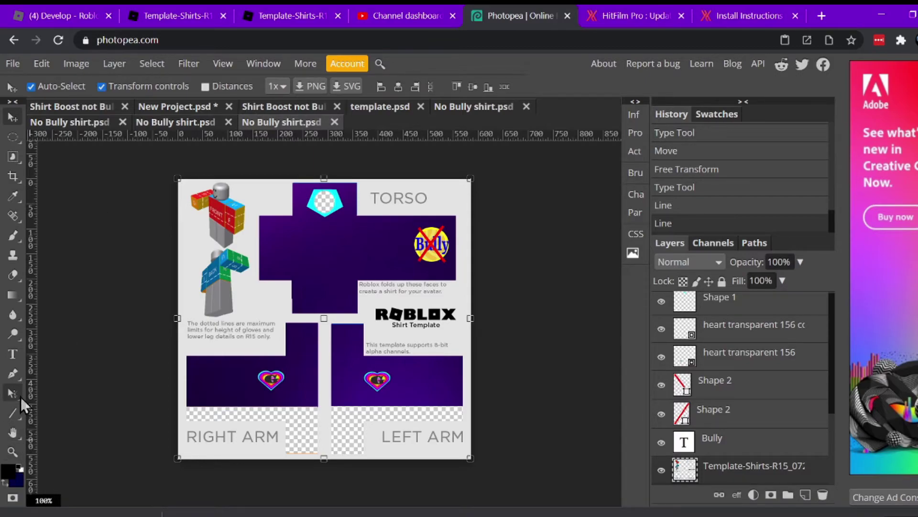
# Step: Draw a yellow five-pointed star with a 40% inner radius on the front of the torso, below the cyan collar
pyautogui.click(21, 415)
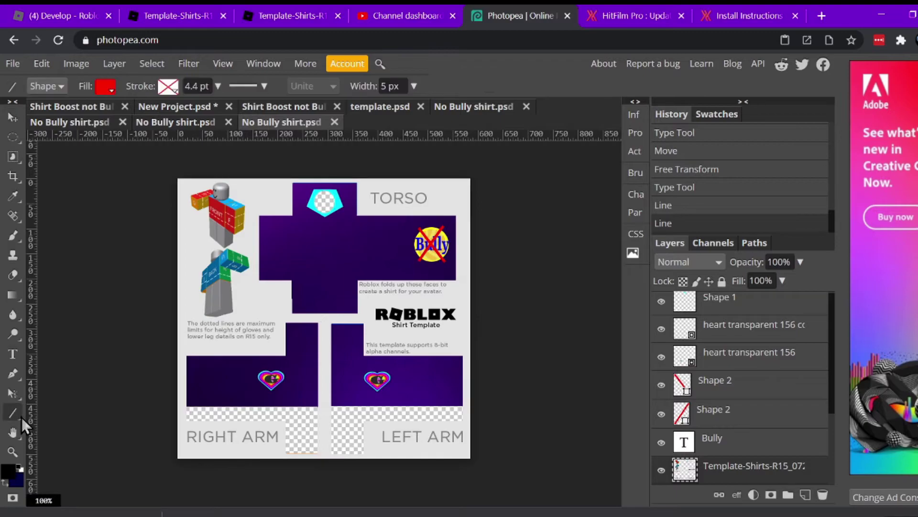
pyautogui.rightClick(22, 415)
pyautogui.click(70, 473)
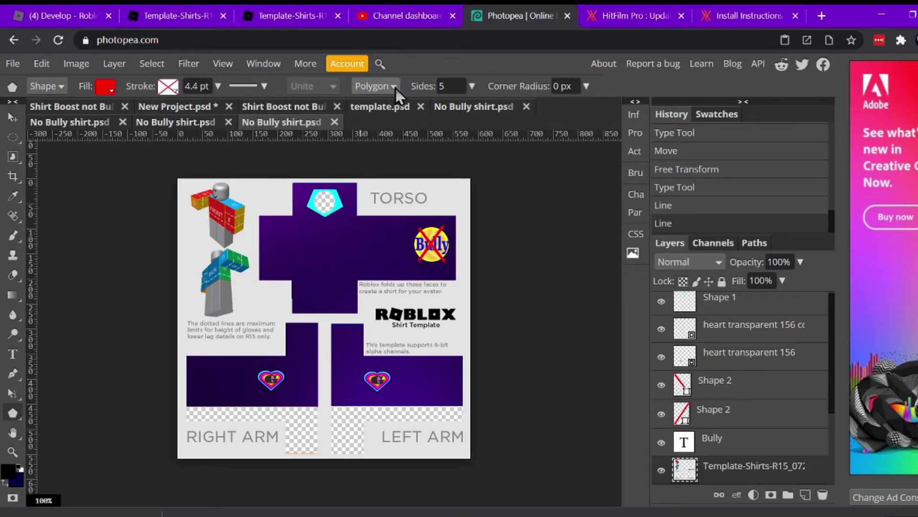
pyautogui.click(371, 117)
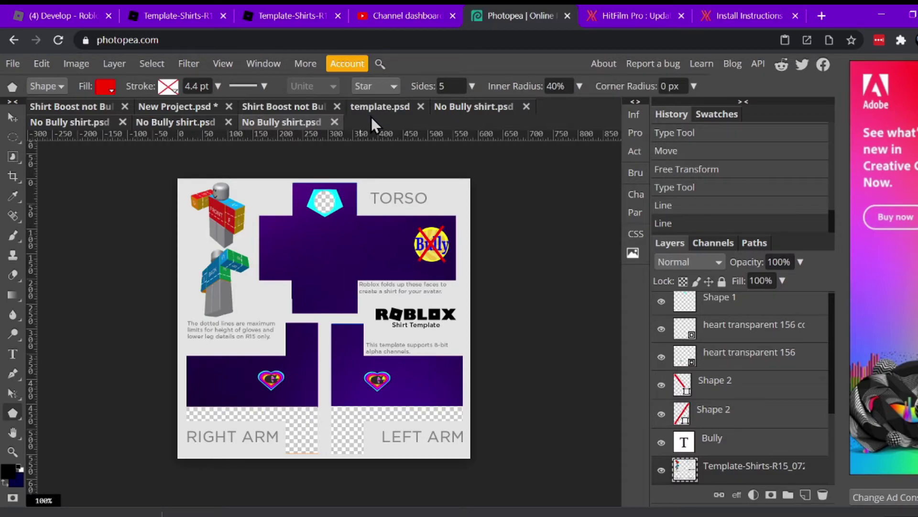
pyautogui.click(109, 89)
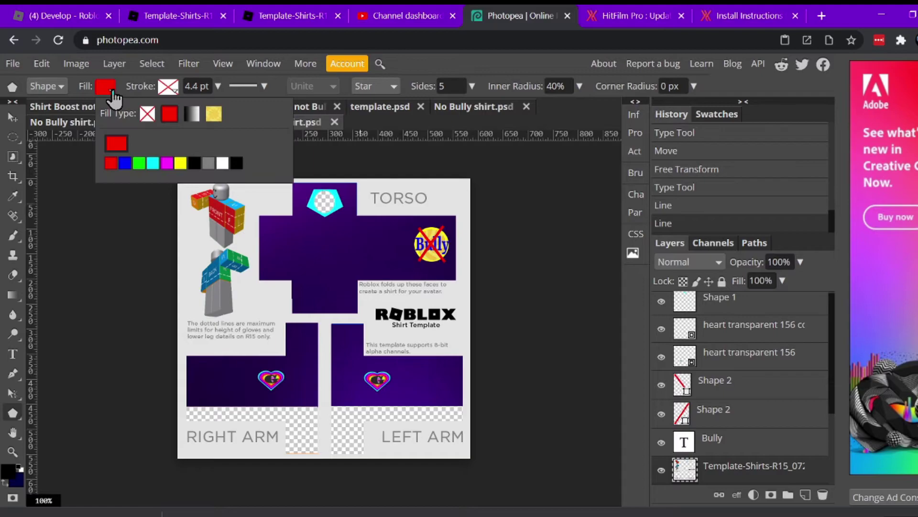
pyautogui.click(167, 164)
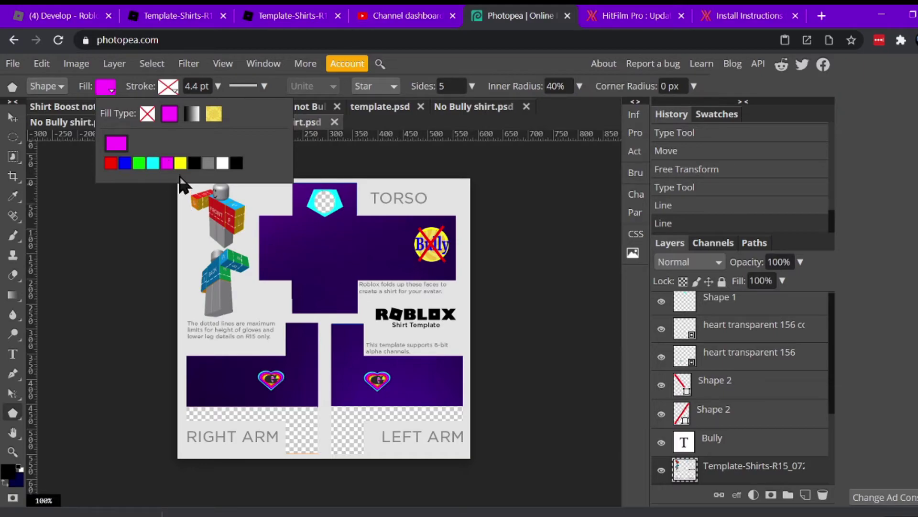
pyautogui.click(180, 163)
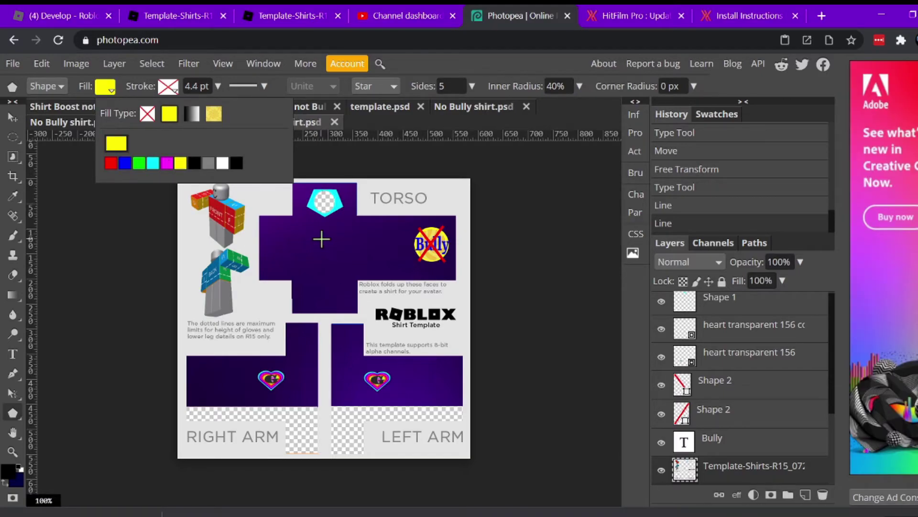
pyautogui.moveTo(312, 232); pyautogui.dragTo(332, 257)
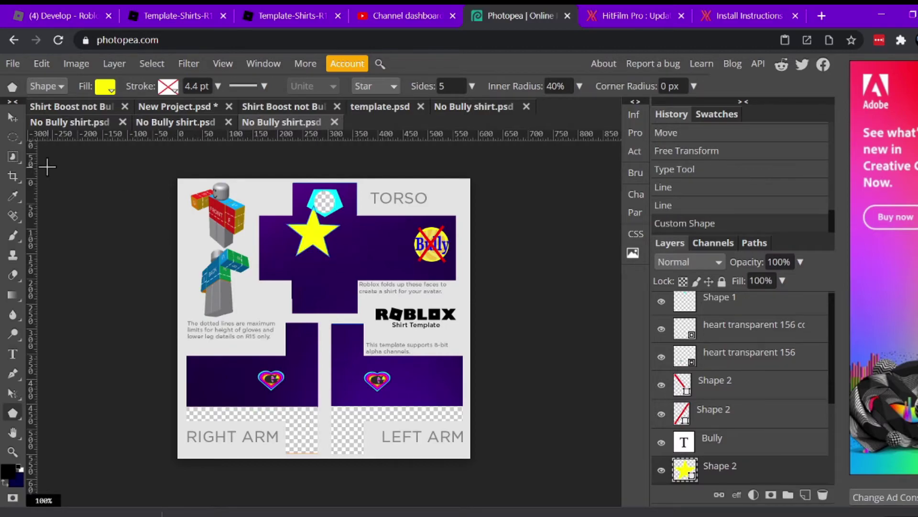
# Step: Centre the yellow star on the torso front beneath the collar and deselect it
pyautogui.click(12, 117)
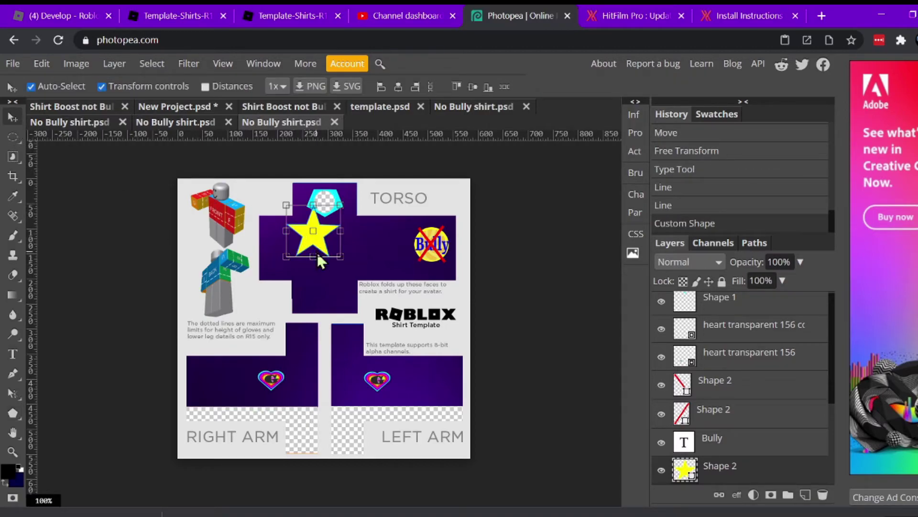
pyautogui.moveTo(319, 246); pyautogui.dragTo(332, 258)
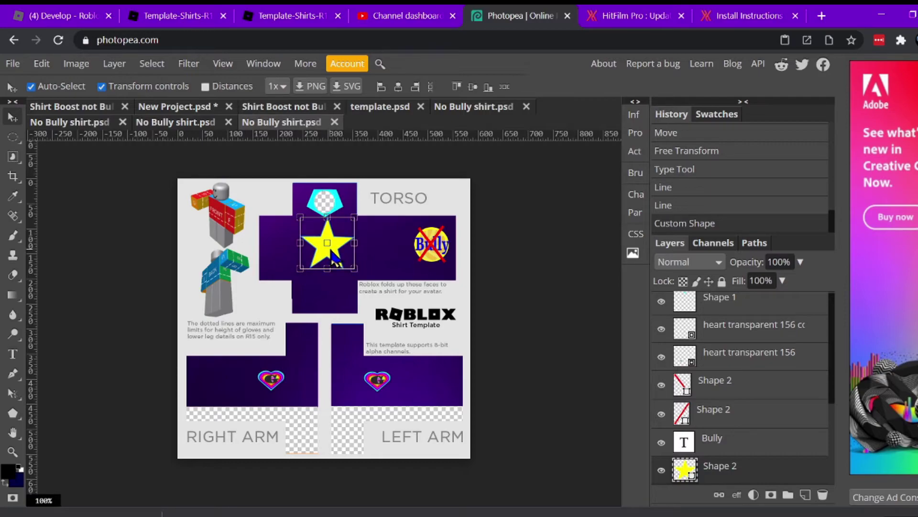
pyautogui.click(329, 250)
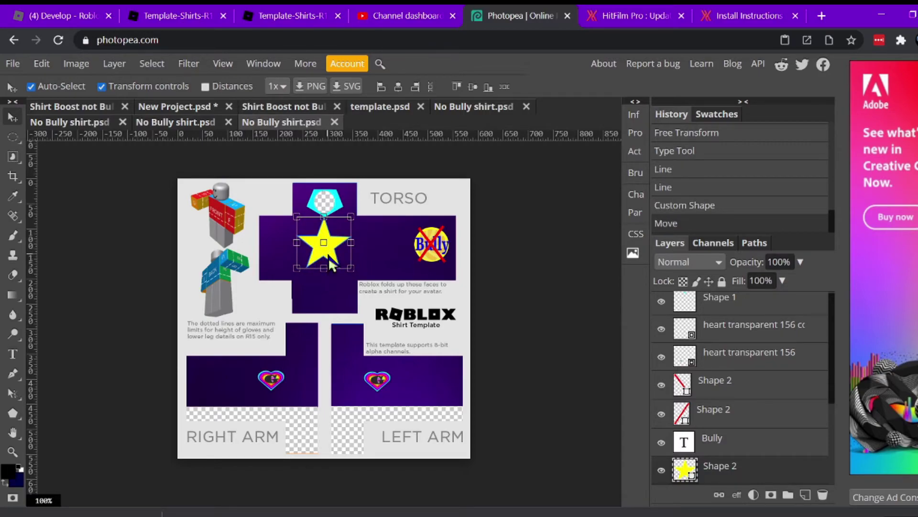
pyautogui.click(539, 280)
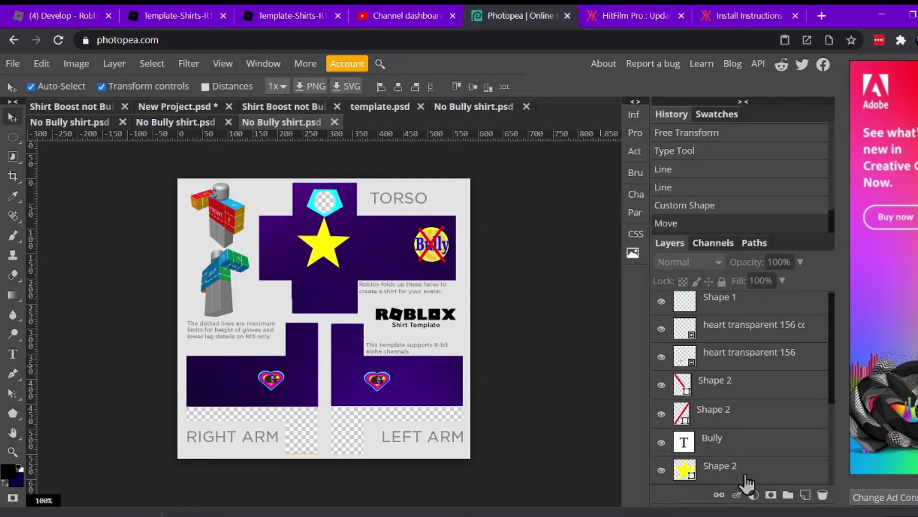
# Step: Change the fill of the "Bully" emblem's outer yellow circle to cyan
pyautogui.scroll(-3, 752, 425)
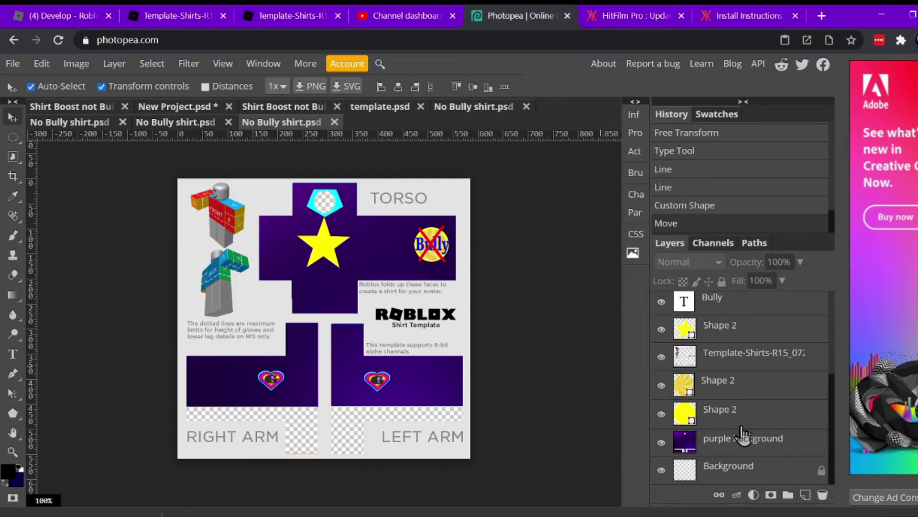
pyautogui.click(700, 420)
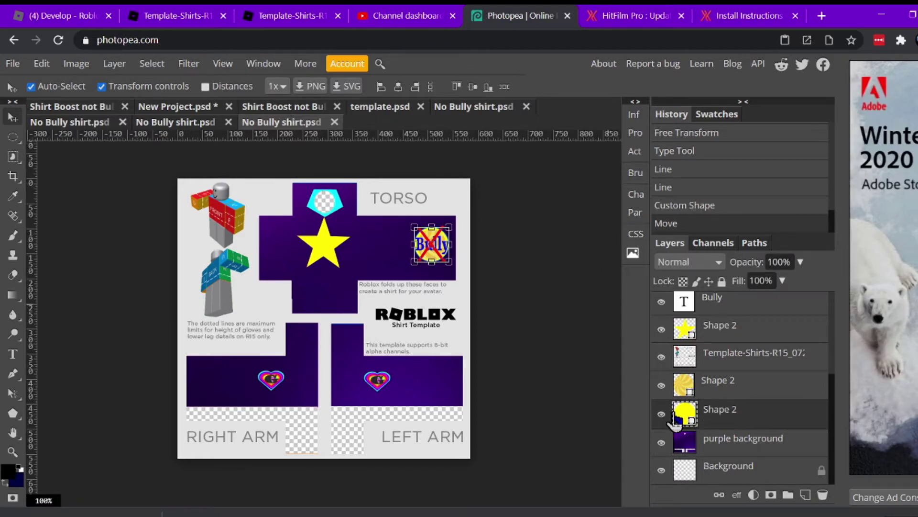
pyautogui.click(17, 415)
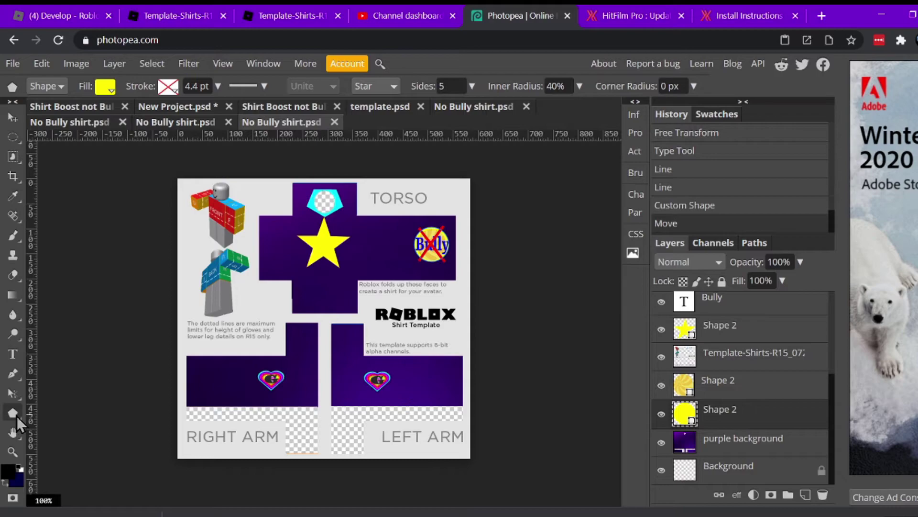
pyautogui.click(112, 91)
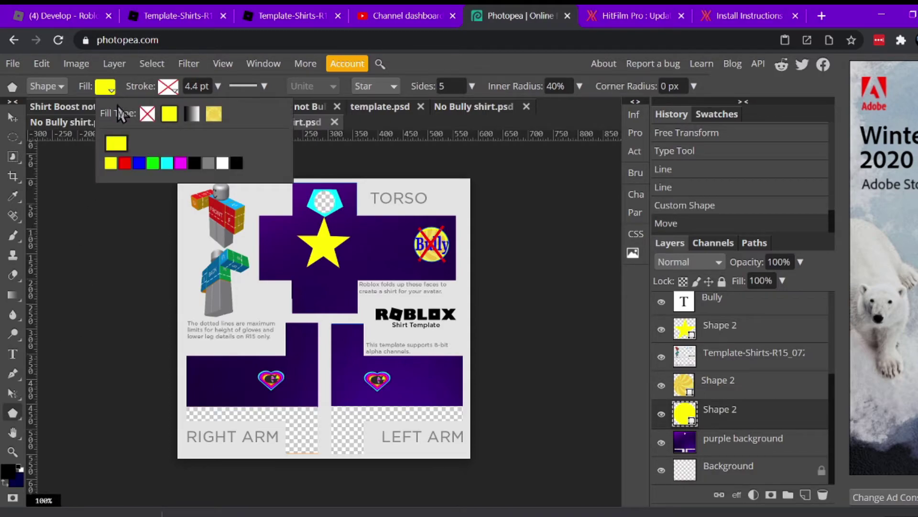
pyautogui.click(167, 164)
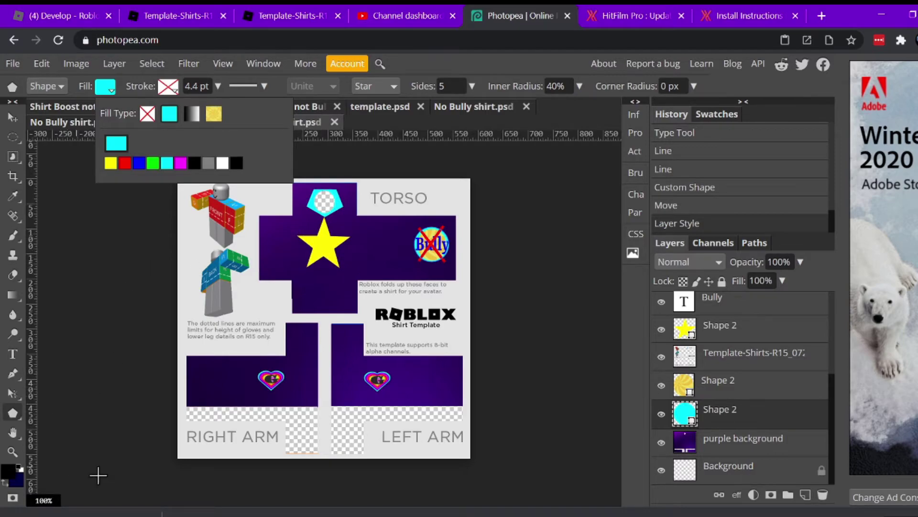
# Step: Duplicate the yellow star layer and enlarge the copy over the original to about 119% width and 123% height
pyautogui.click(720, 328)
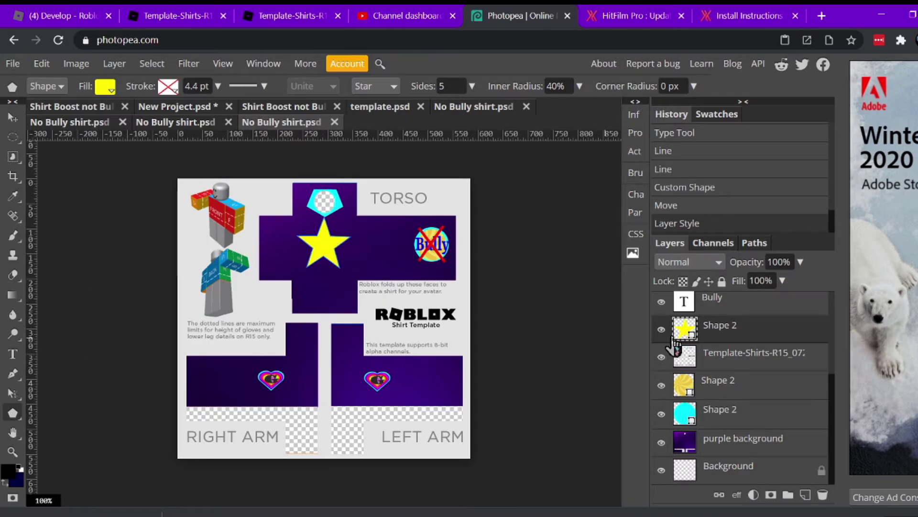
pyautogui.rightClick(725, 339)
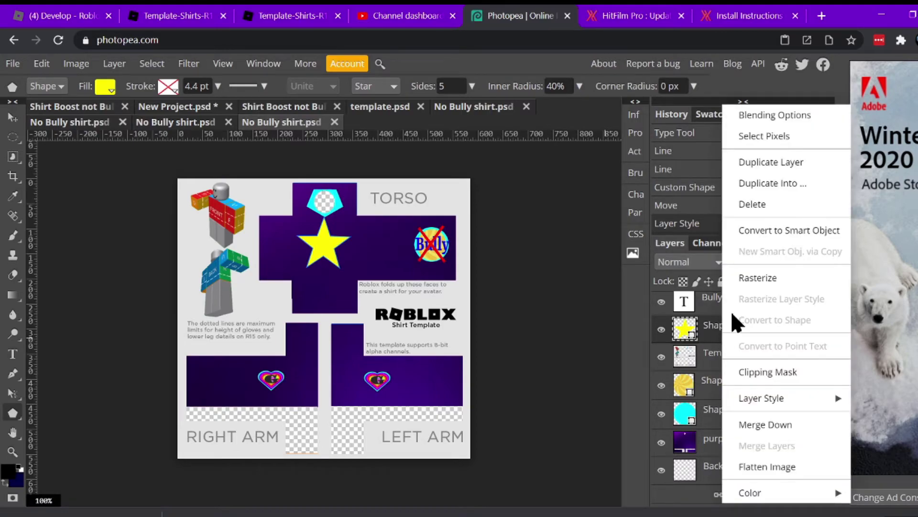
pyautogui.click(769, 164)
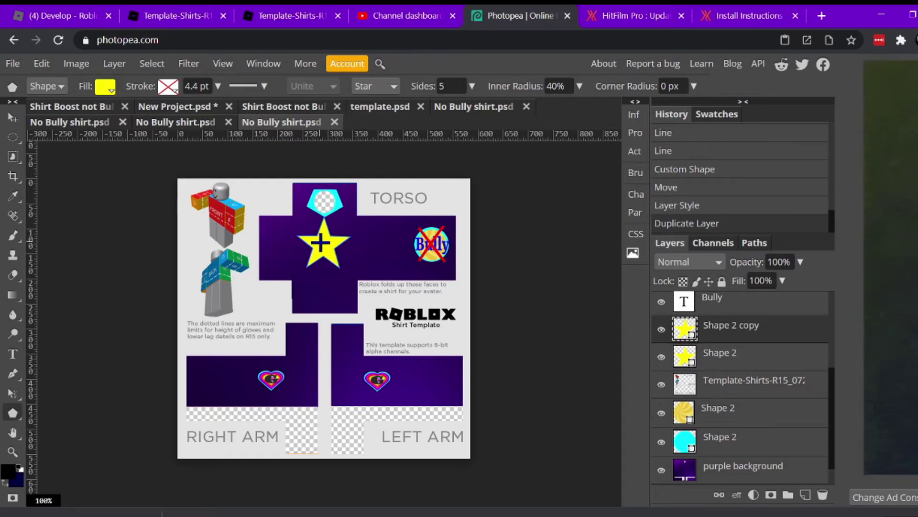
pyautogui.click(10, 119)
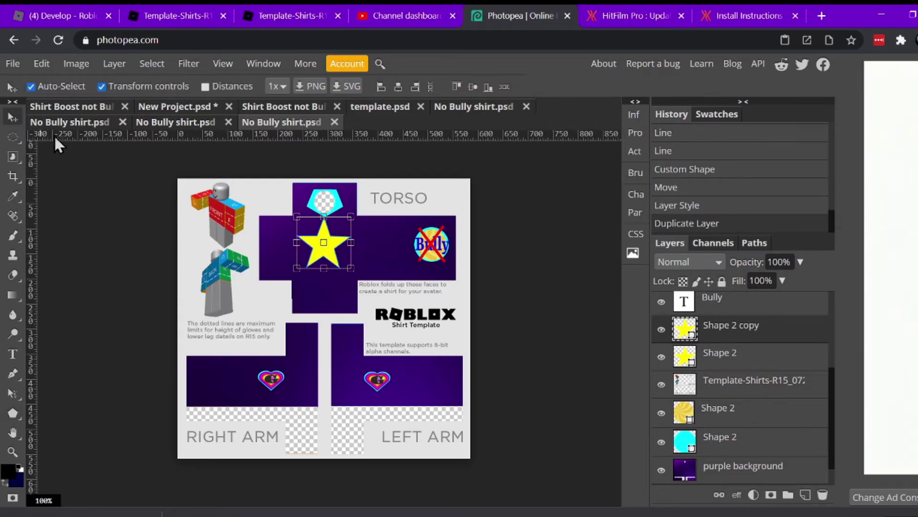
pyautogui.moveTo(331, 260)
pyautogui.mouseDown()
pyautogui.moveTo(342, 319)
pyautogui.moveTo(333, 261)
pyautogui.mouseUp()
pyautogui.moveTo(352, 217); pyautogui.dragTo(356, 210)
pyautogui.moveTo(297, 267); pyautogui.dragTo(330, 260)
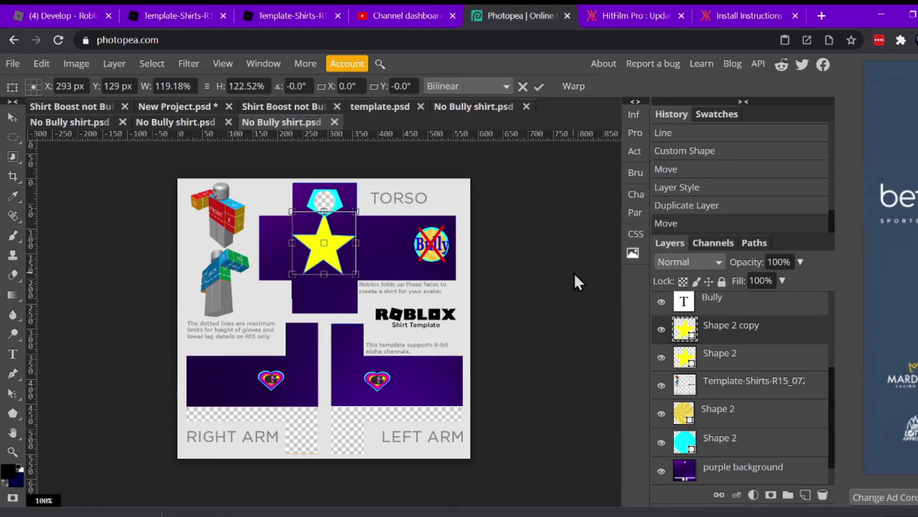
# Step: Move the enlarged star copy beneath the original star in the layer order and fill it with magenta
pyautogui.moveTo(710, 337); pyautogui.dragTo(713, 360)
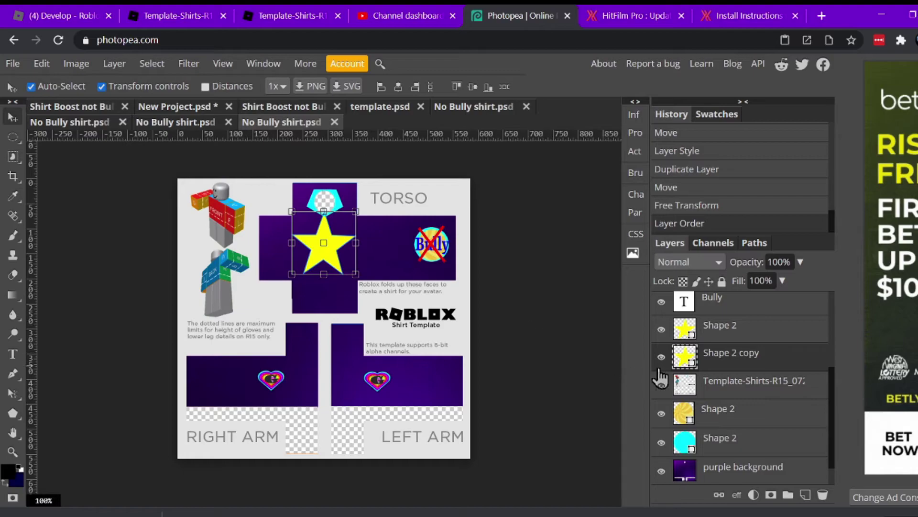
pyautogui.rightClick(724, 362)
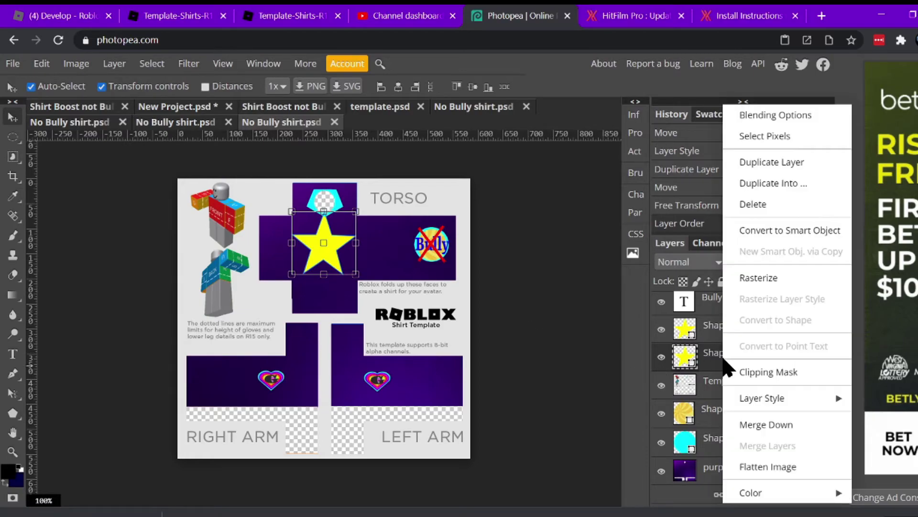
pyautogui.click(710, 362)
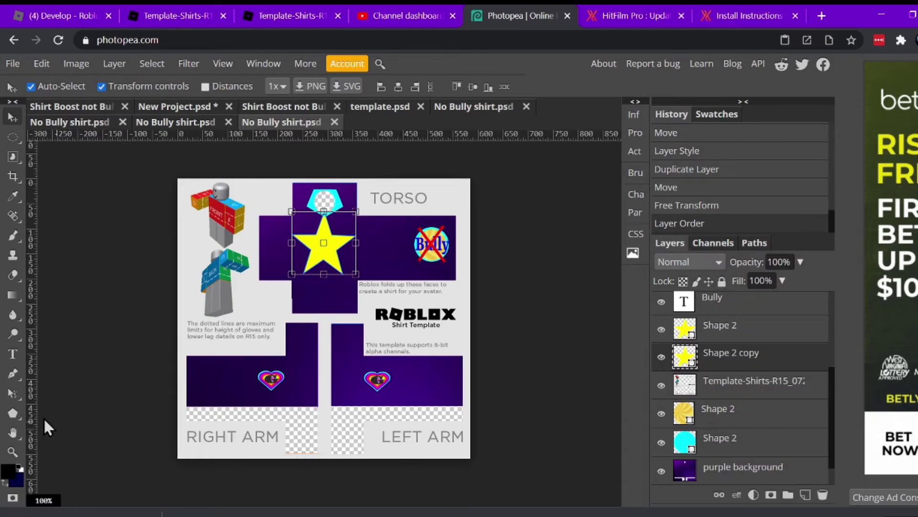
pyautogui.click(21, 414)
pyautogui.click(112, 90)
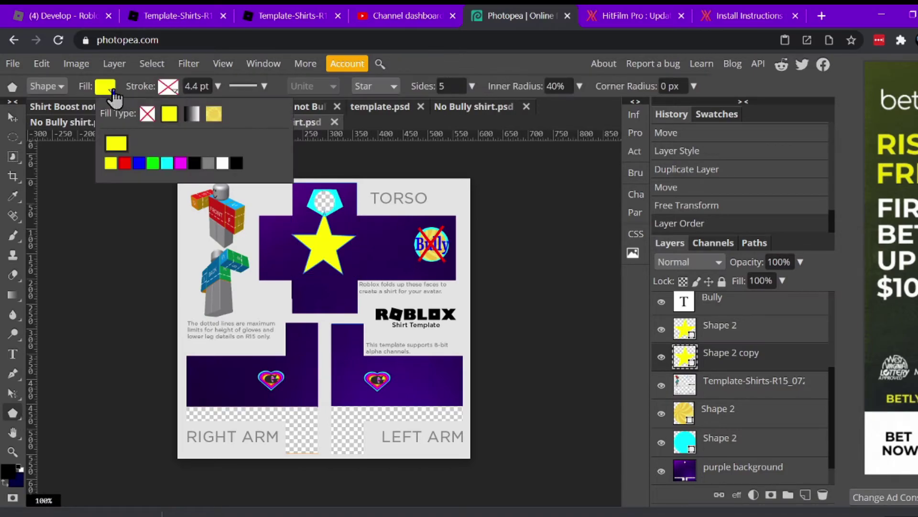
pyautogui.click(153, 163)
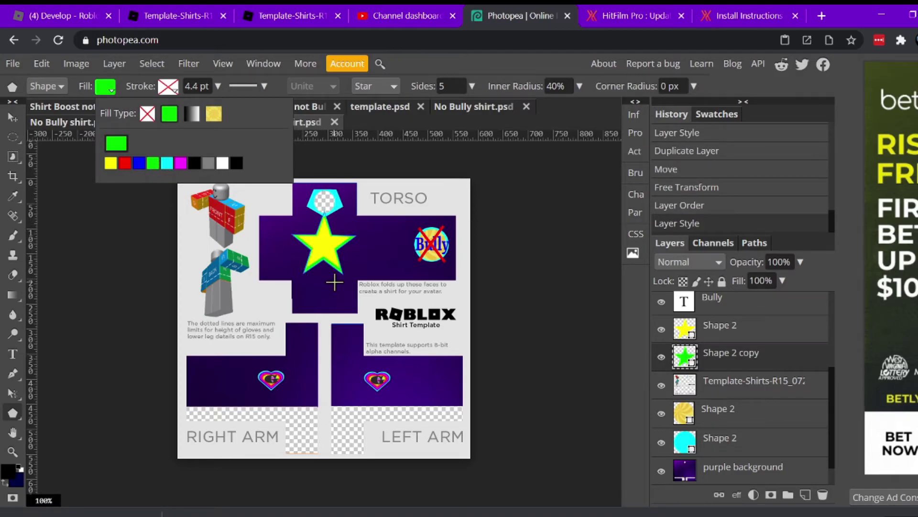
pyautogui.click(124, 165)
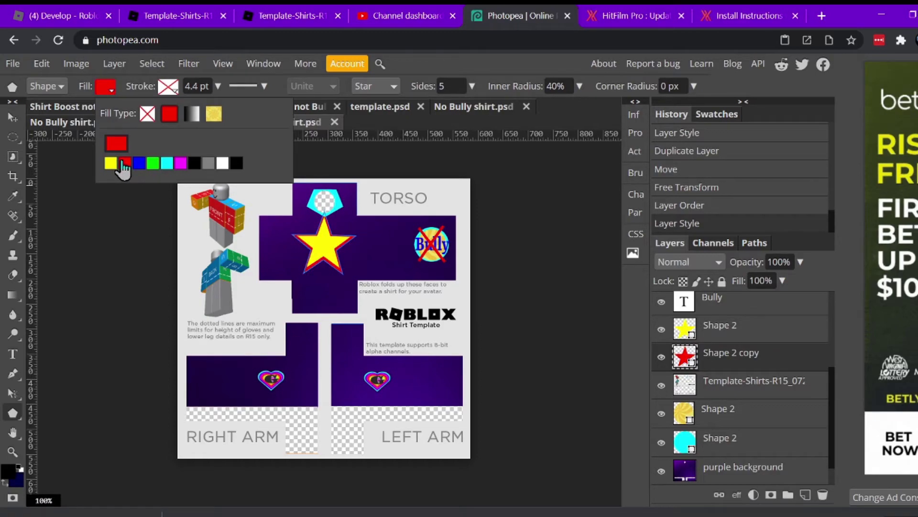
pyautogui.click(181, 165)
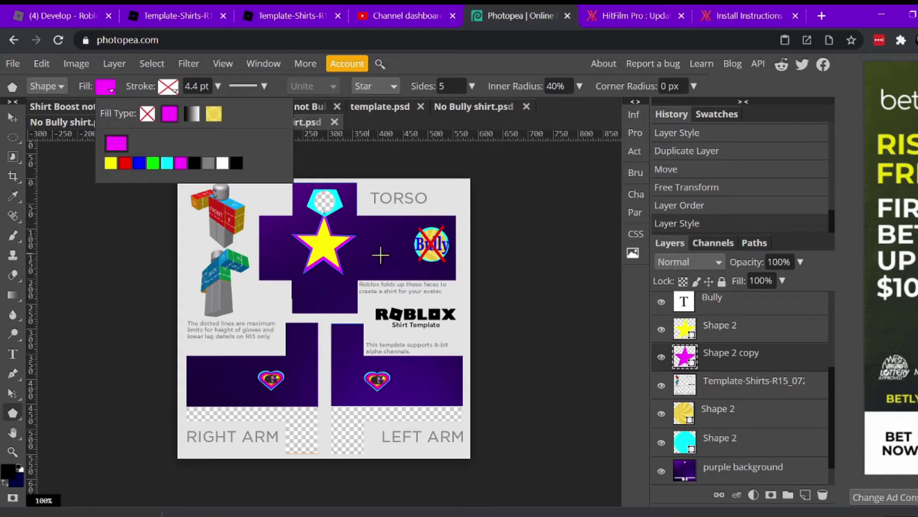
# Step: Shift the yellow star and the magenta star behind it slightly down, keeping them centred on each other, and deselect
pyautogui.click(12, 117)
pyautogui.click(334, 262)
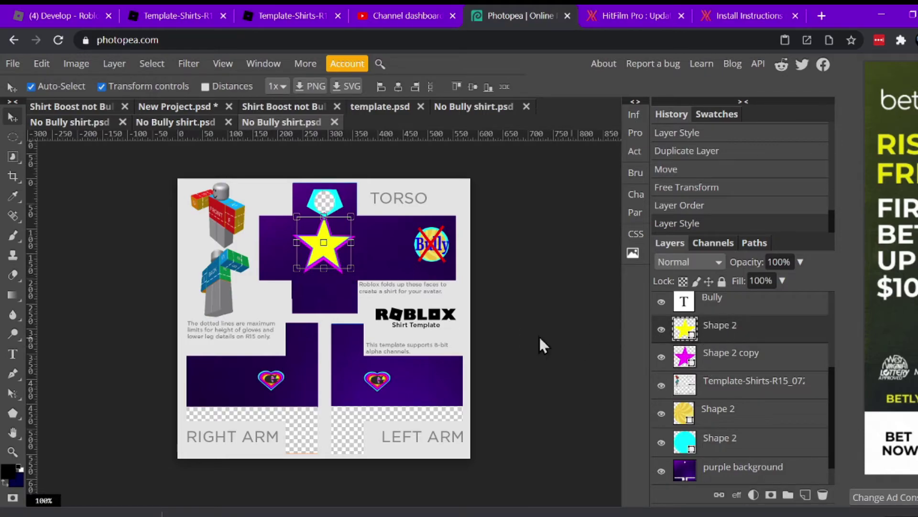
pyautogui.moveTo(318, 252); pyautogui.dragTo(319, 254)
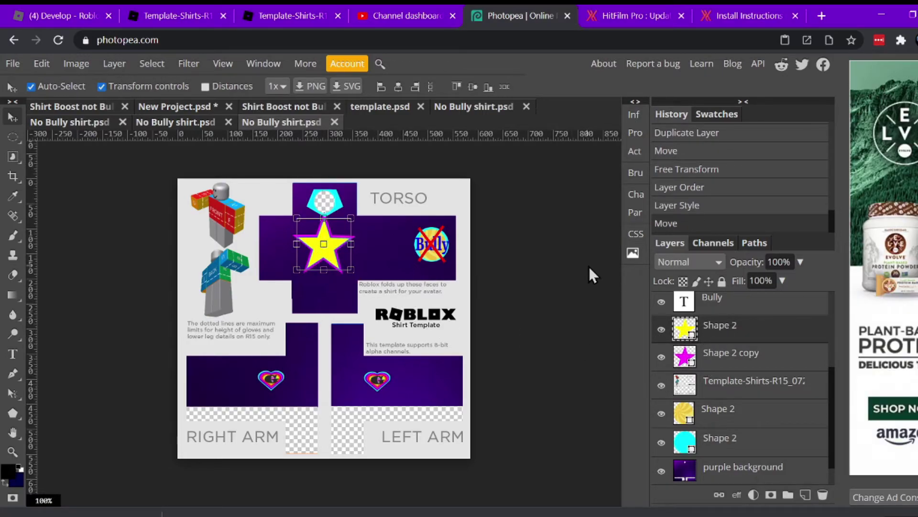
pyautogui.click(564, 283)
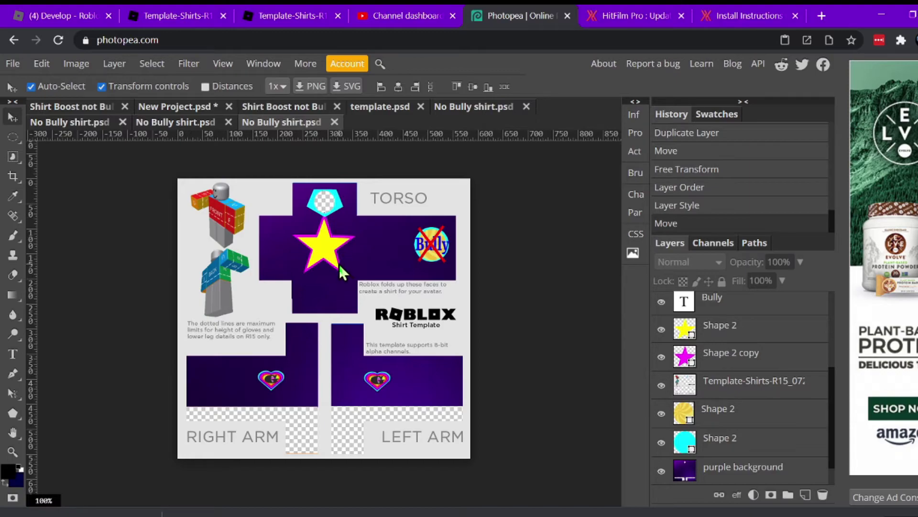
pyautogui.click(734, 352)
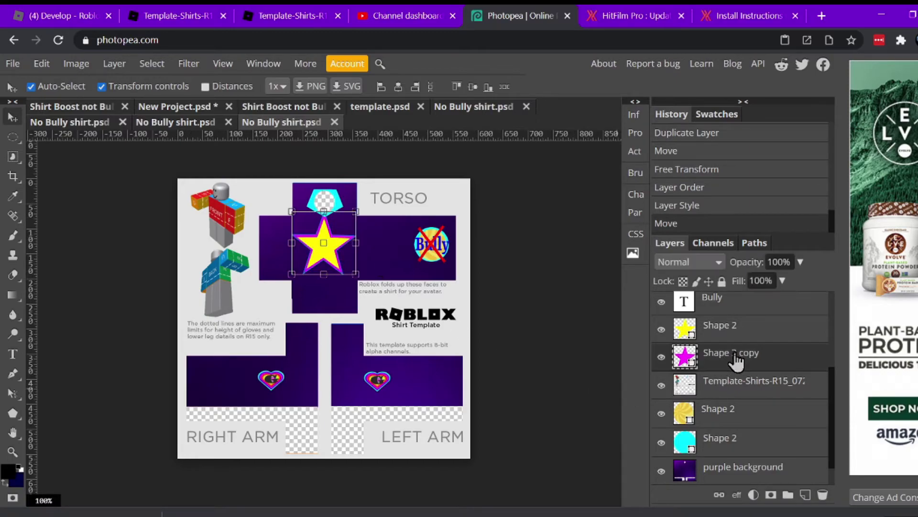
pyautogui.moveTo(327, 245); pyautogui.dragTo(327, 252)
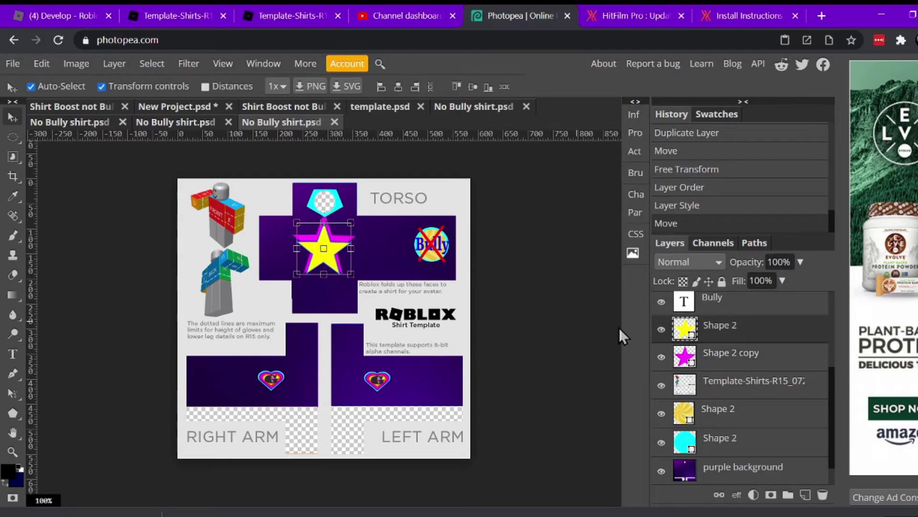
pyautogui.click(725, 358)
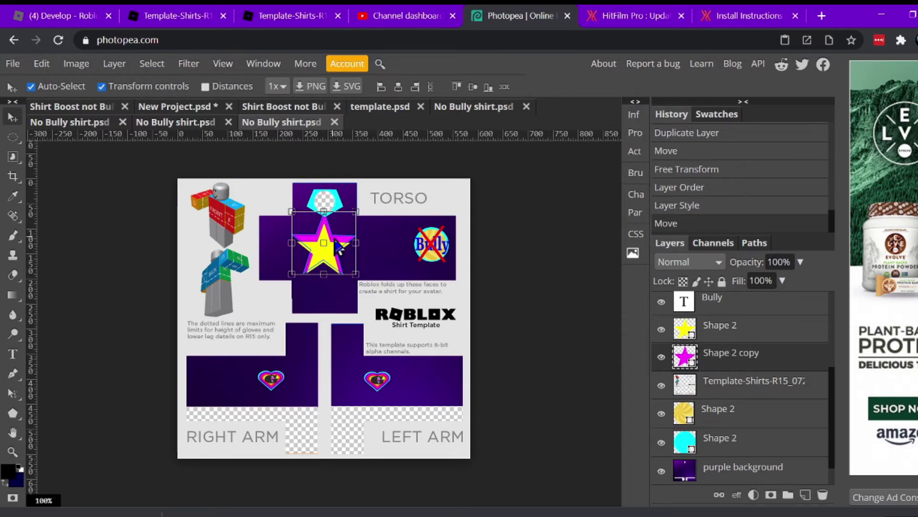
pyautogui.moveTo(337, 248); pyautogui.dragTo(338, 251)
pyautogui.click(536, 256)
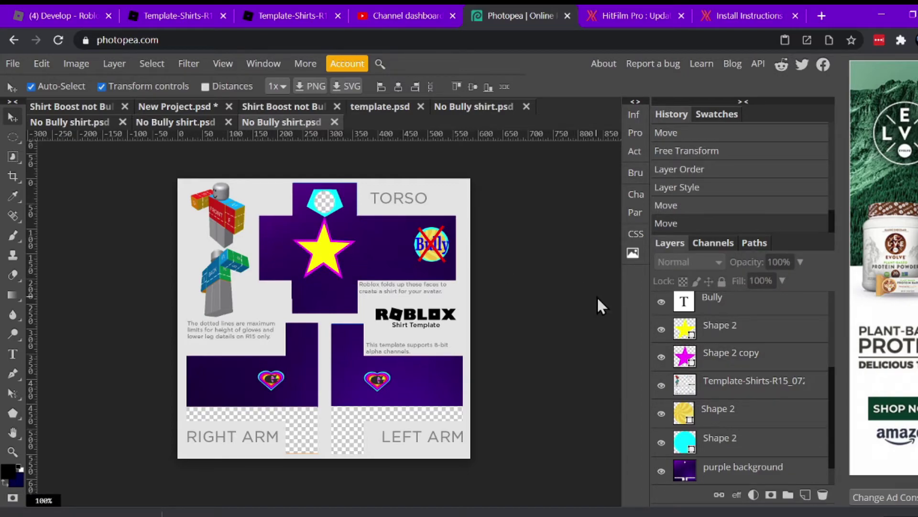
# Step: Rotate the yellow star about -1.7° and the magenta star behind it about 19.6°, so the magenta points show between the yellow ones
pyautogui.click(331, 253)
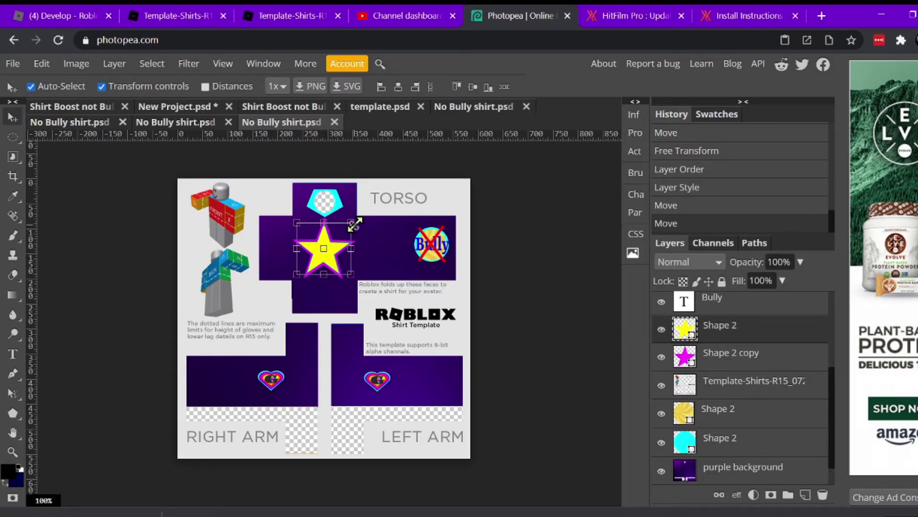
pyautogui.moveTo(357, 216); pyautogui.dragTo(355, 215)
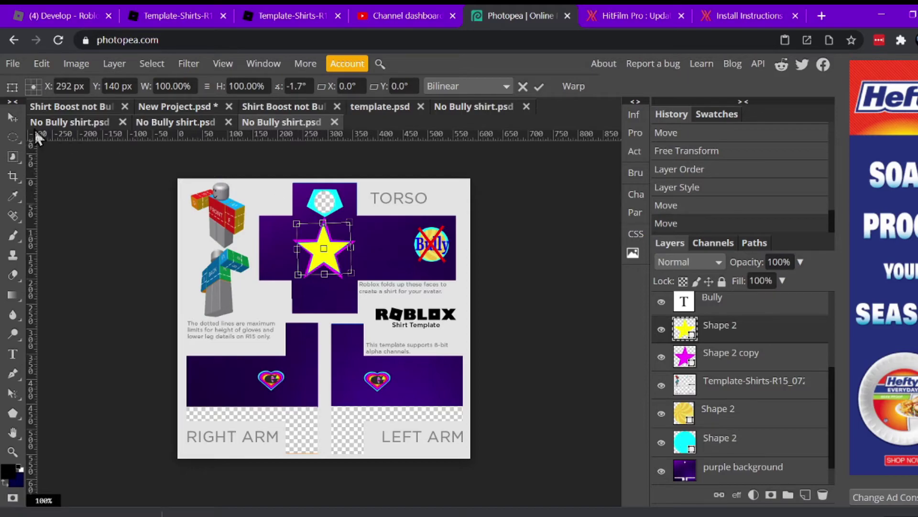
pyautogui.click(12, 121)
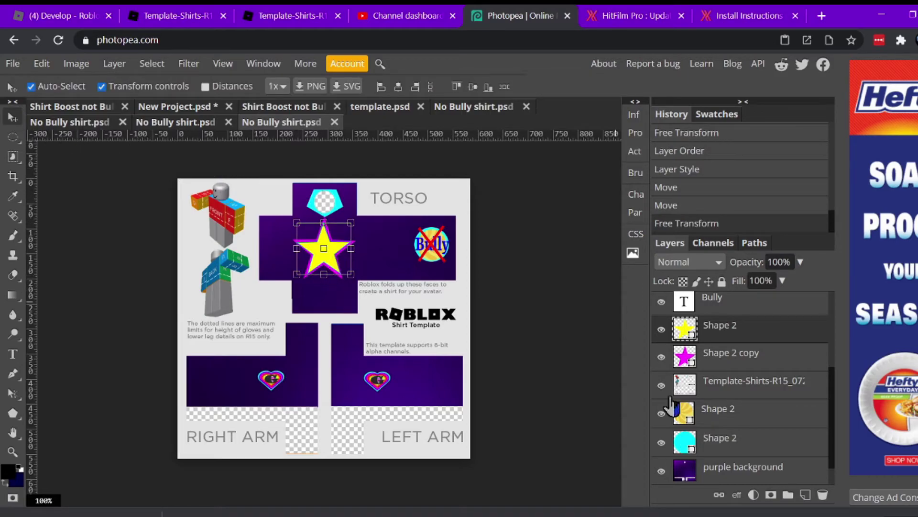
pyautogui.click(729, 353)
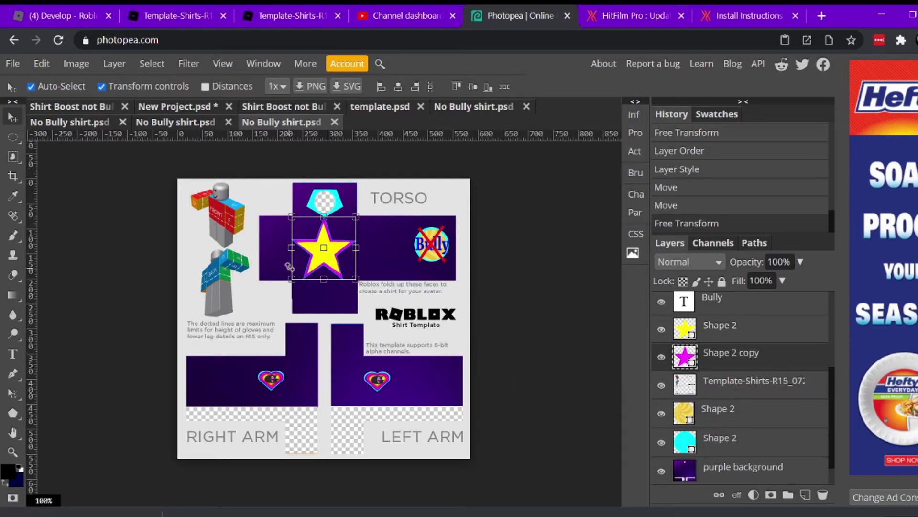
pyautogui.moveTo(286, 280); pyautogui.dragTo(278, 265)
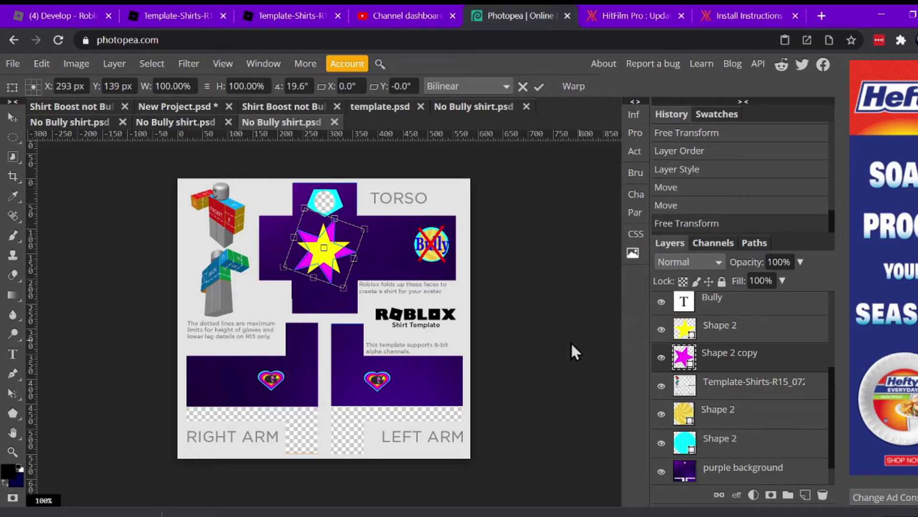
pyautogui.click(768, 327)
pyautogui.click(745, 365)
pyautogui.click(573, 468)
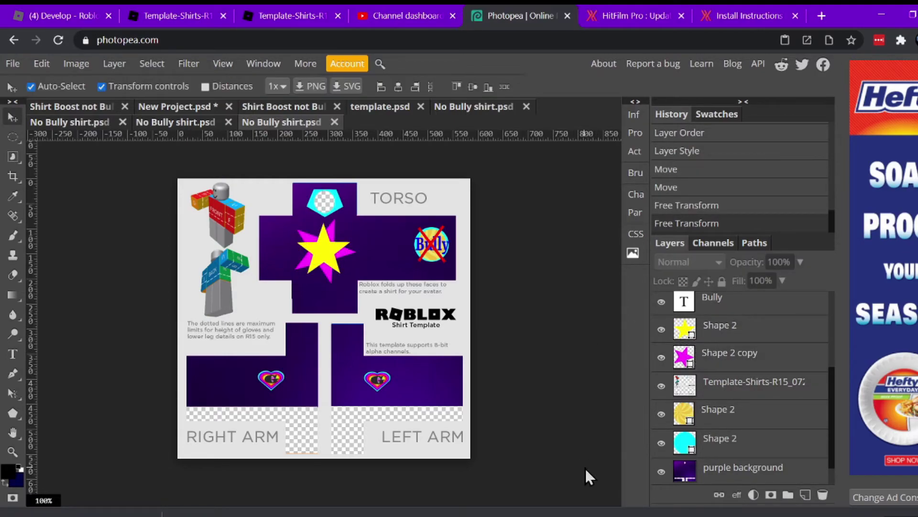
# Step: Enlarge the yellow star to about 116% width and 106% height and rotate it about -9.5°
pyautogui.click(710, 329)
pyautogui.moveTo(349, 222); pyautogui.dragTo(354, 219)
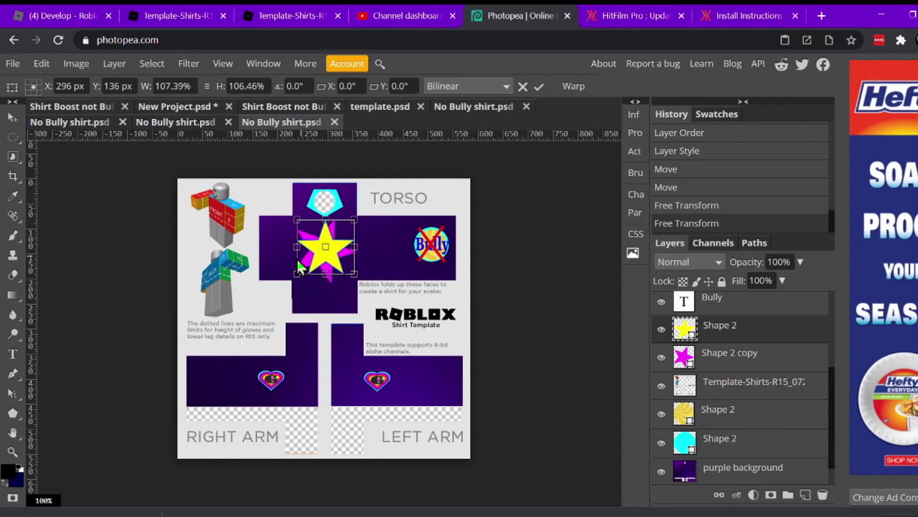
pyautogui.moveTo(297, 247); pyautogui.dragTo(291, 246)
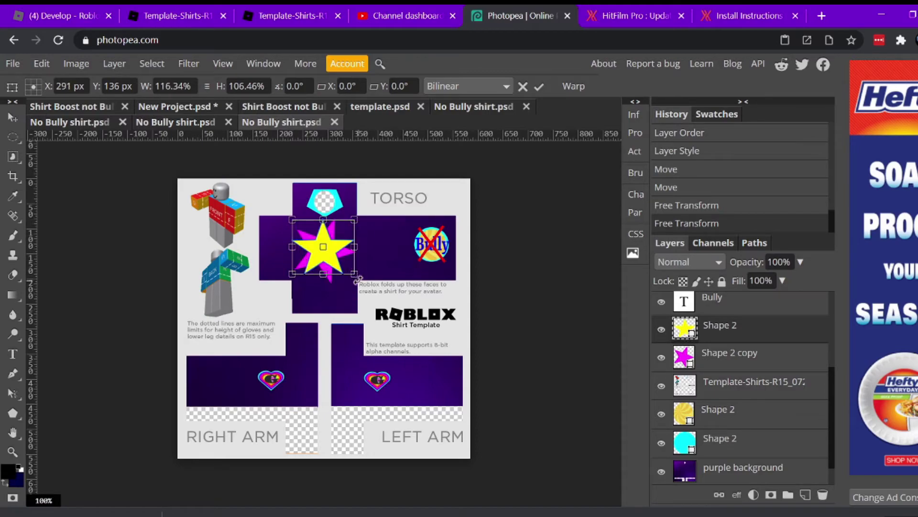
pyautogui.moveTo(358, 279); pyautogui.dragTo(365, 274)
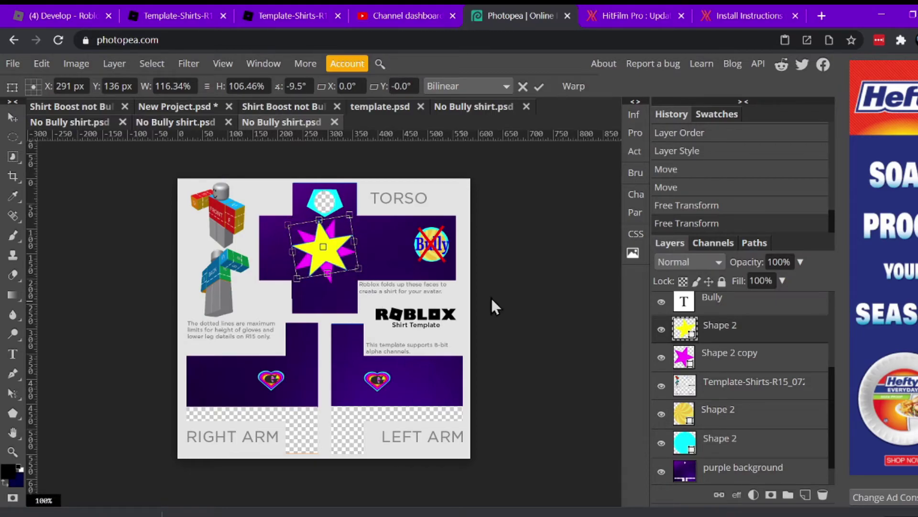
pyautogui.click(704, 304)
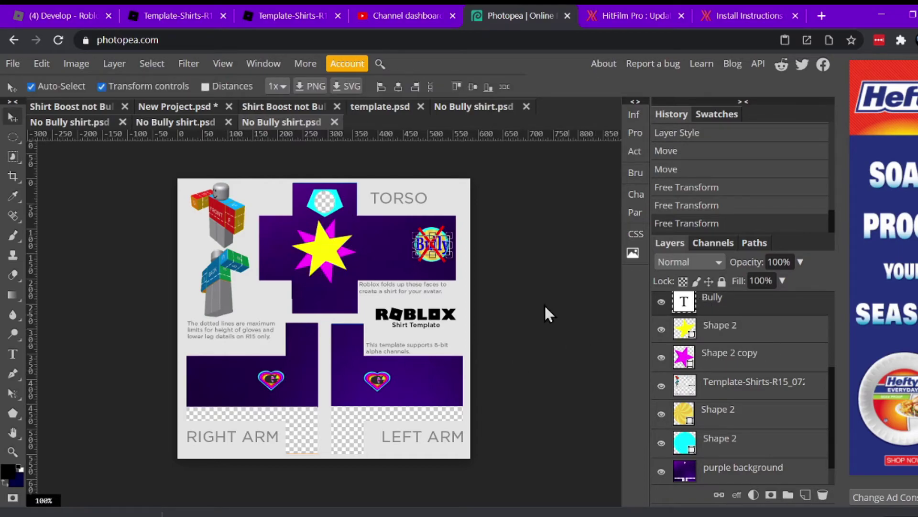
# Step: Add the blue text "BOOST" across the star on the torso front in Yrsa Bold at 38 px
pyautogui.click(13, 353)
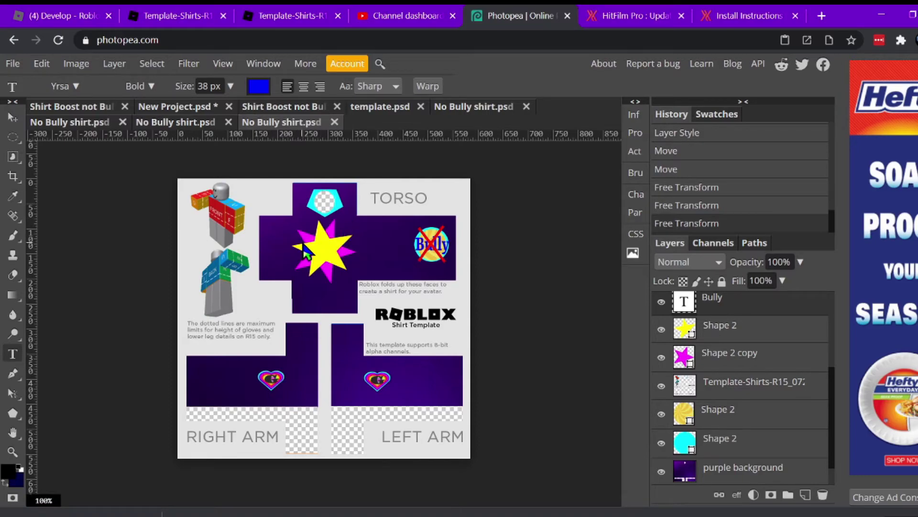
pyautogui.moveTo(307, 241); pyautogui.dragTo(361, 262)
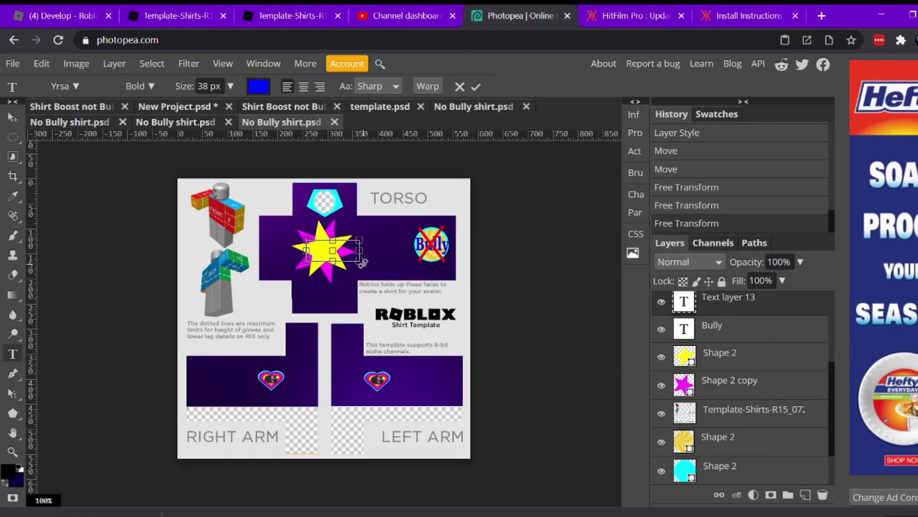
pyautogui.write('BV')
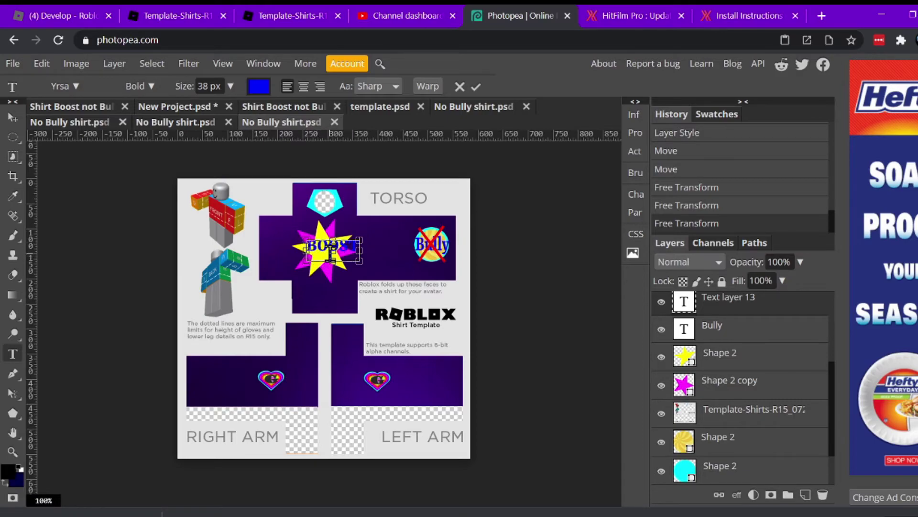
# Step: Centre the "BOOST" text on the star and stretch its height to about 161%
pyautogui.click(14, 118)
pyautogui.moveTo(327, 249); pyautogui.dragTo(319, 252)
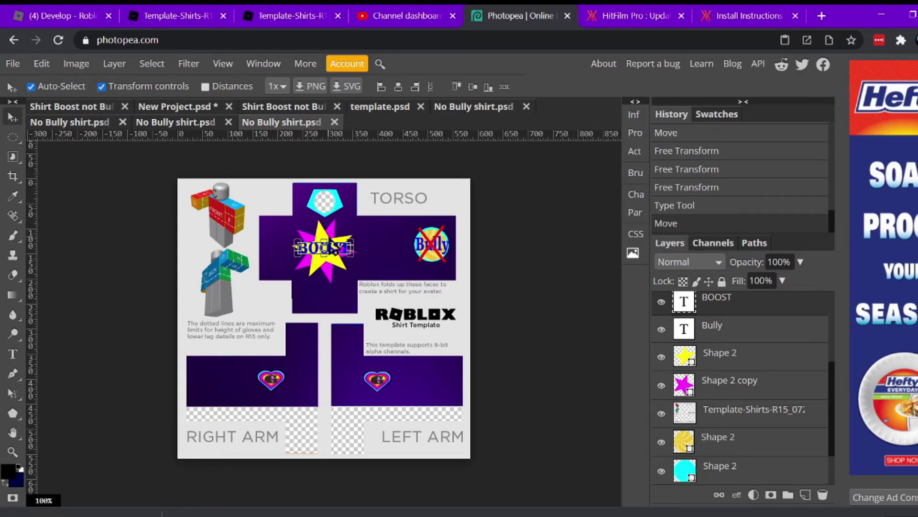
pyautogui.moveTo(324, 242); pyautogui.dragTo(324, 259)
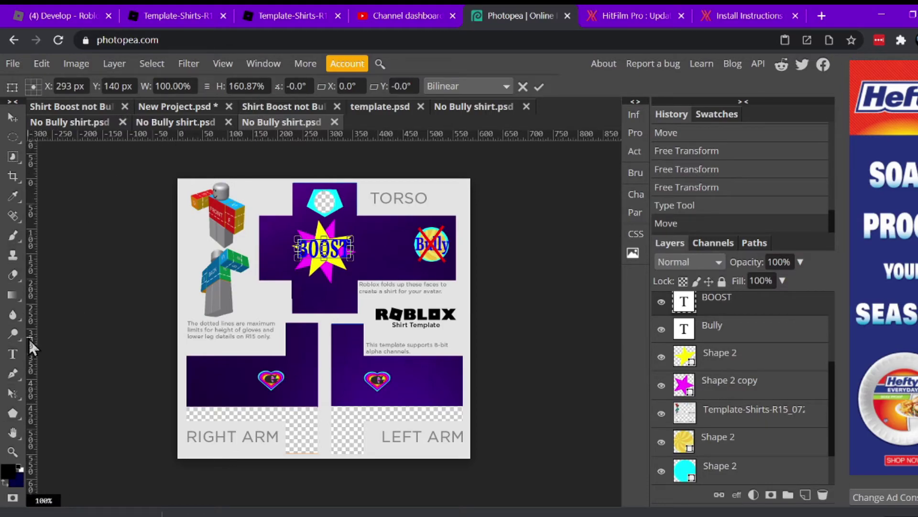
pyautogui.click(15, 352)
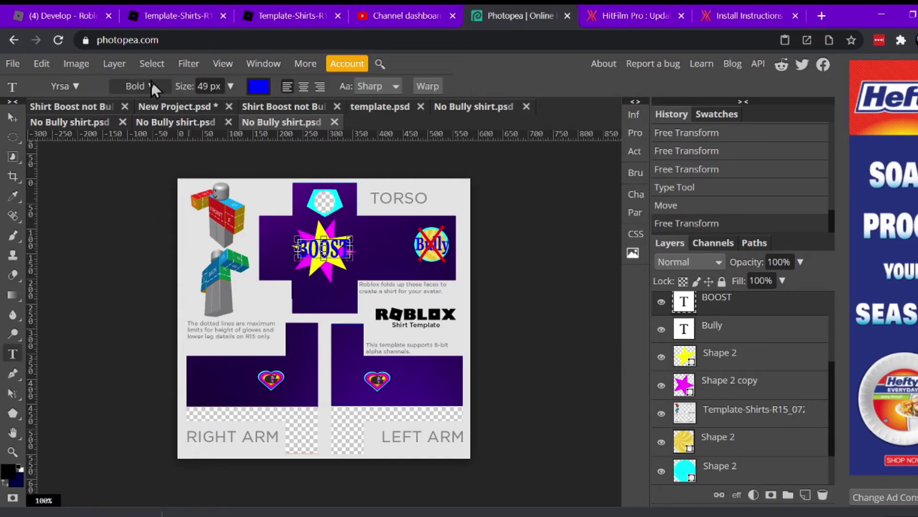
# Step: Try green (00ff00) and magenta (ff00ff) as the colour of the "BOOST" text
pyautogui.click(258, 87)
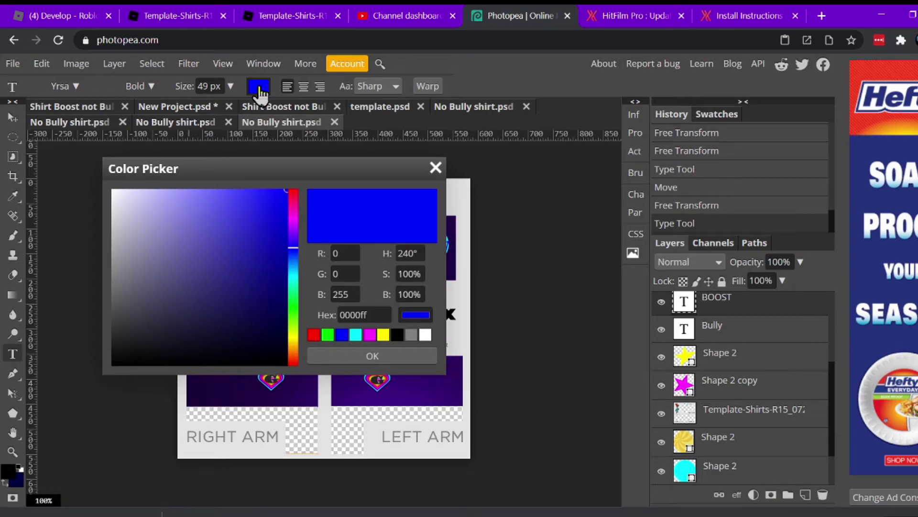
pyautogui.click(328, 335)
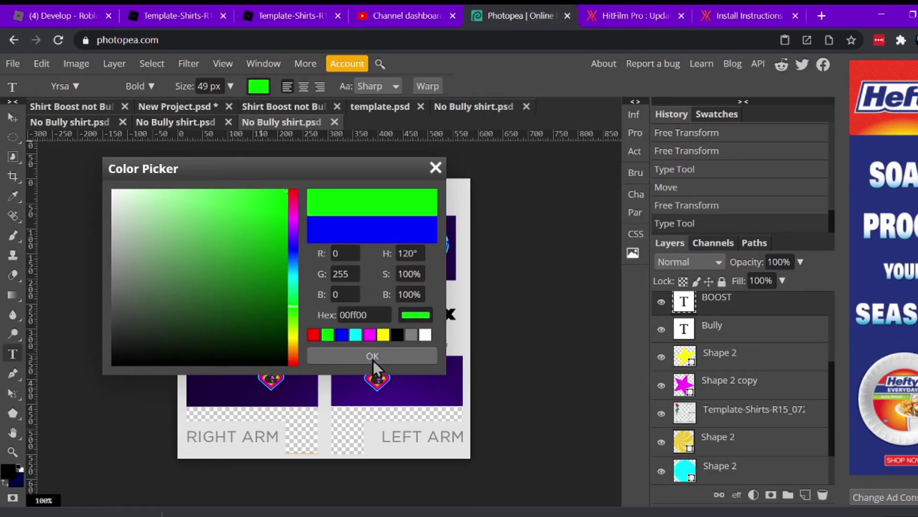
pyautogui.click(388, 359)
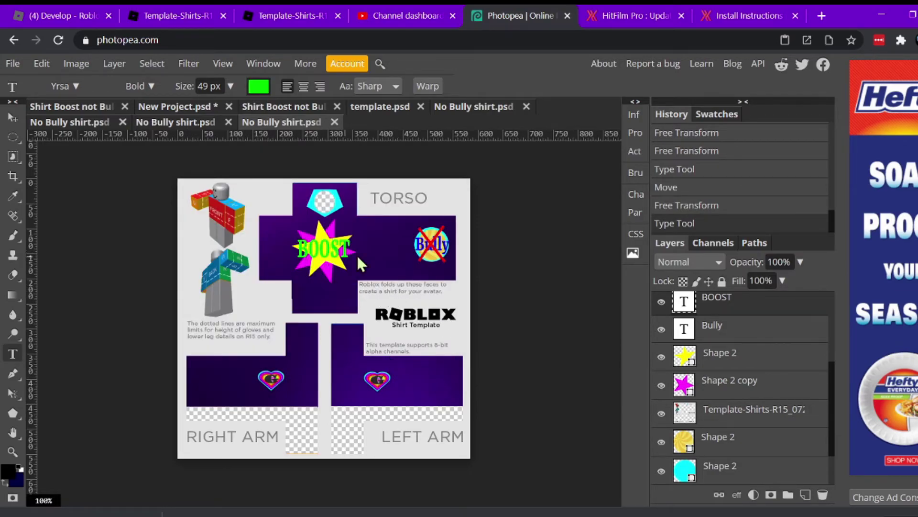
pyautogui.click(260, 89)
pyautogui.click(368, 336)
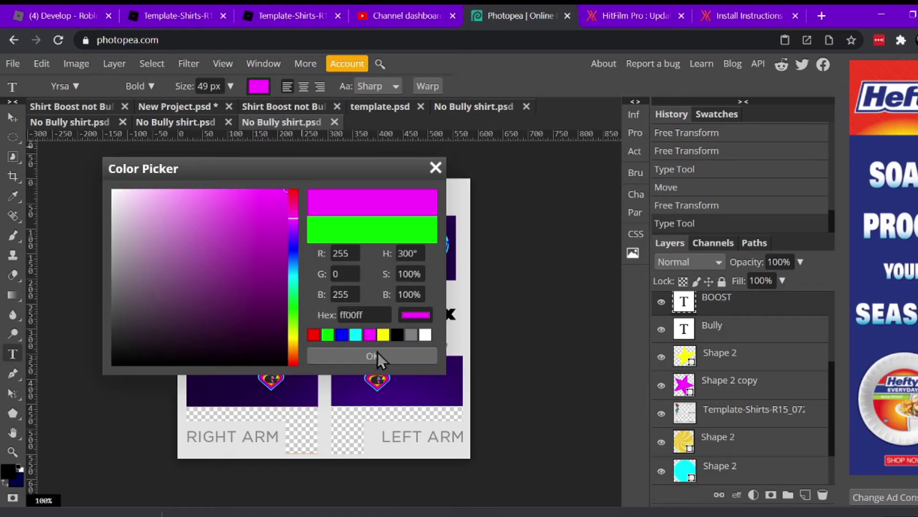
pyautogui.click(382, 357)
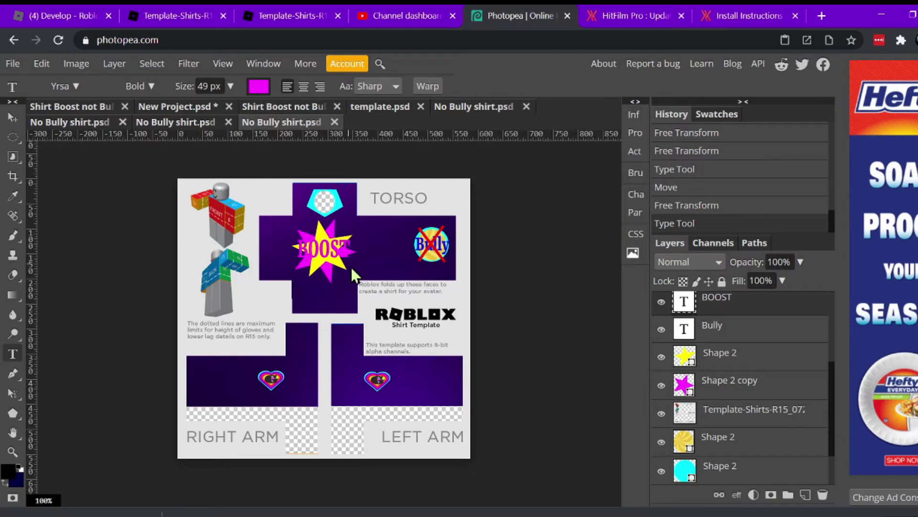
# Step: Recolour the "BOOST" text on the torso front to cyan (00ffff)
pyautogui.click(263, 87)
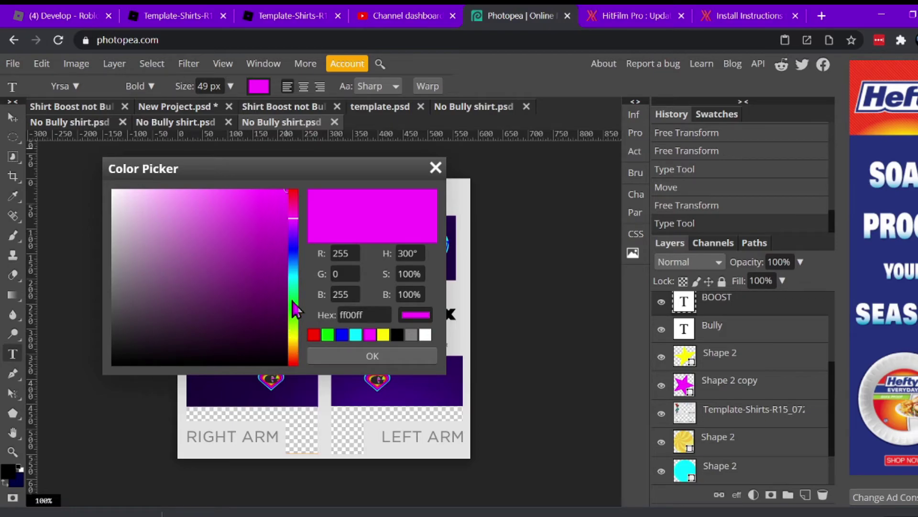
pyautogui.click(293, 269)
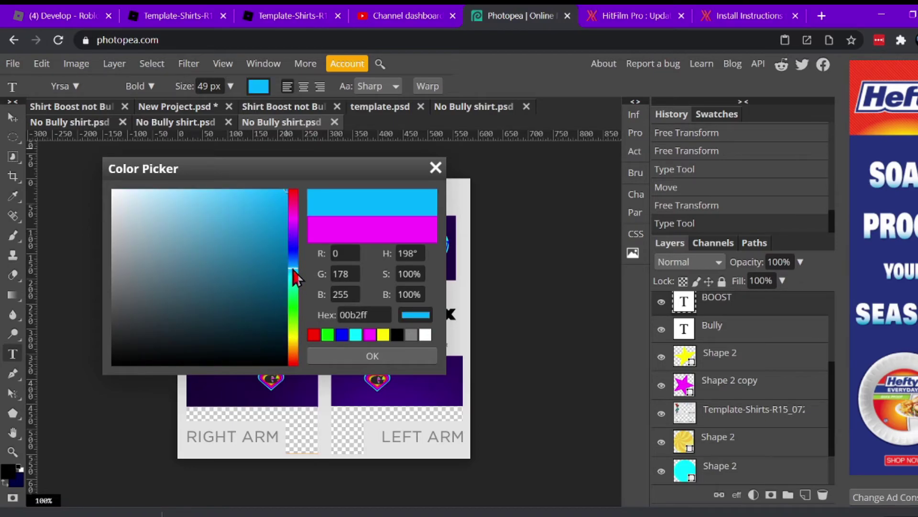
pyautogui.moveTo(294, 270)
pyautogui.mouseDown()
pyautogui.moveTo(297, 355)
pyautogui.moveTo(297, 266)
pyautogui.moveTo(295, 344)
pyautogui.moveTo(290, 277)
pyautogui.moveTo(295, 283)
pyautogui.mouseUp()
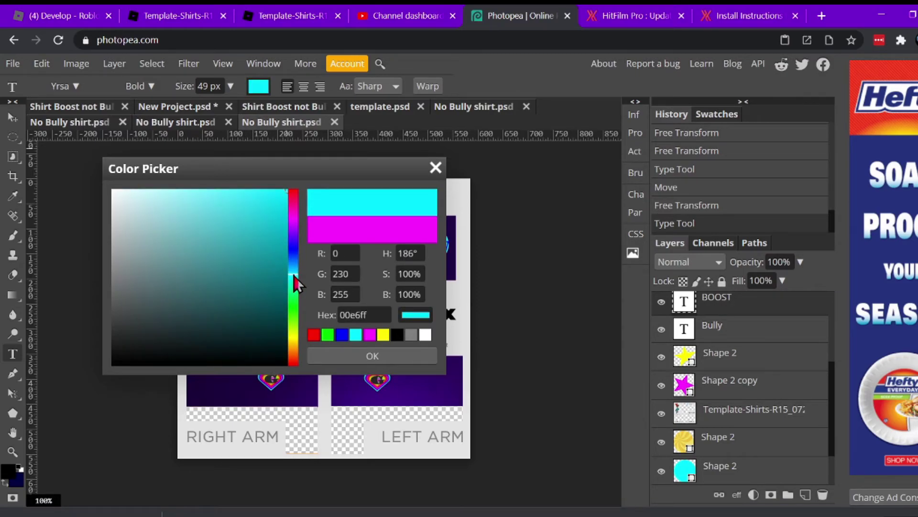
pyautogui.click(356, 335)
pyautogui.click(369, 357)
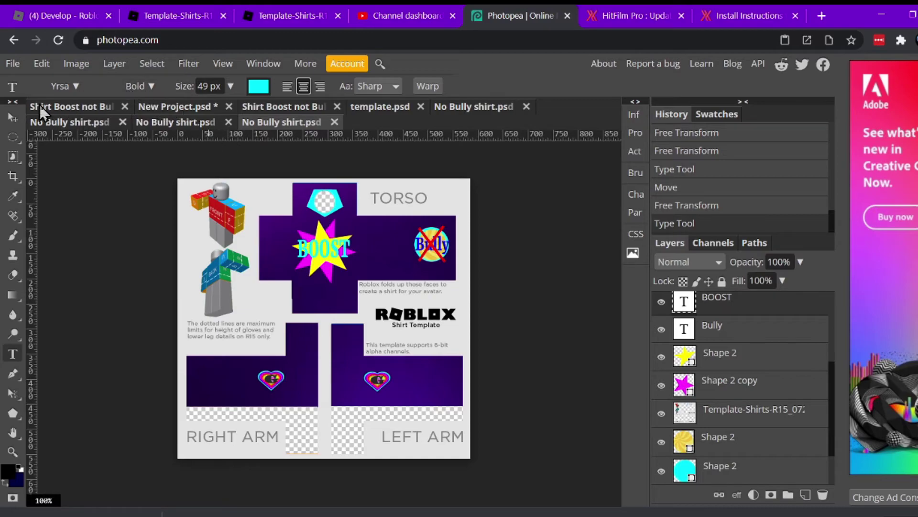
# Step: Select the whole "BOOST" text and try the Yukarimobile font on it
pyautogui.click(77, 86)
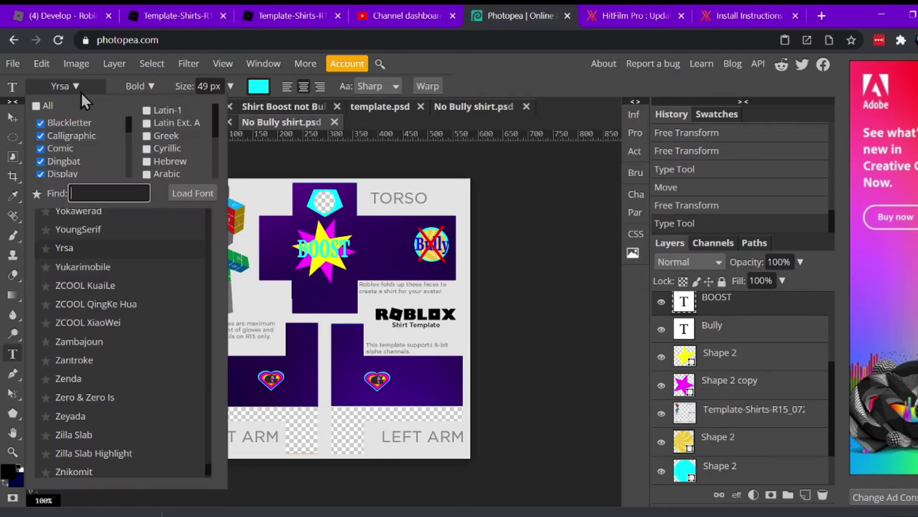
pyautogui.click(325, 247)
pyautogui.doubleClick(325, 247)
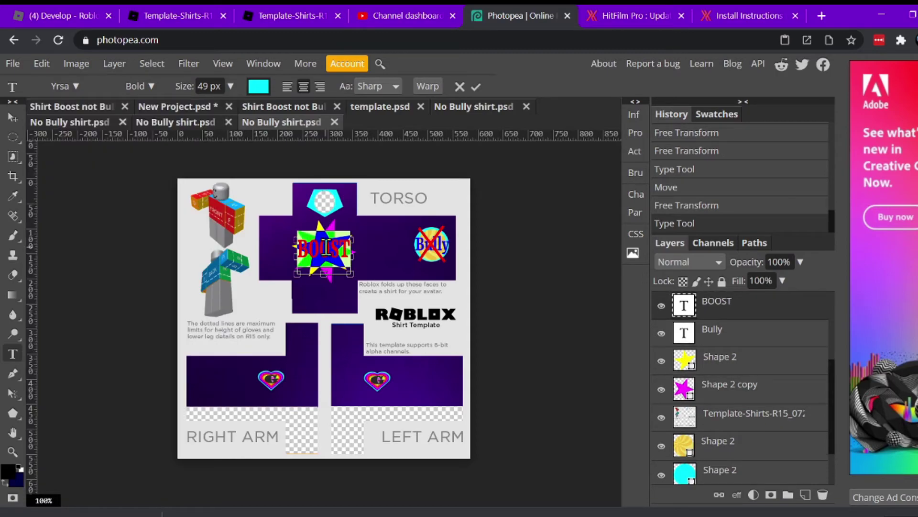
pyautogui.click(84, 90)
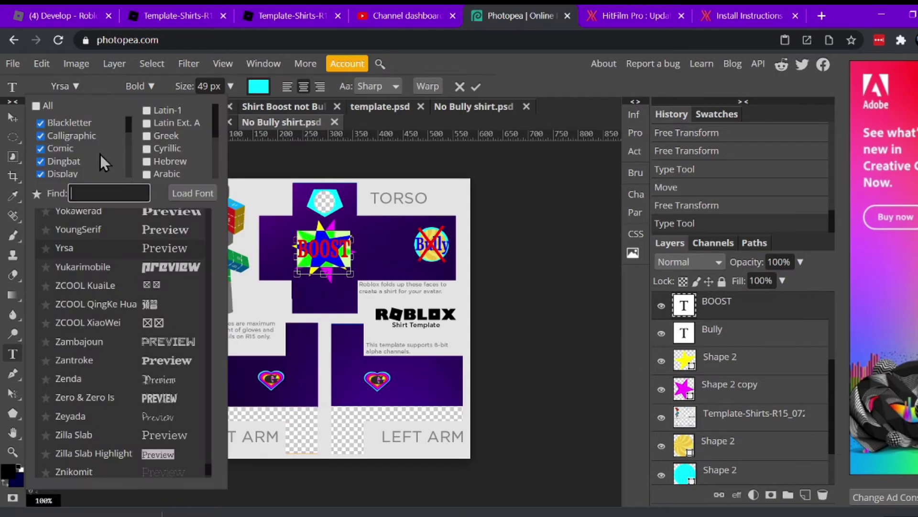
pyautogui.click(162, 269)
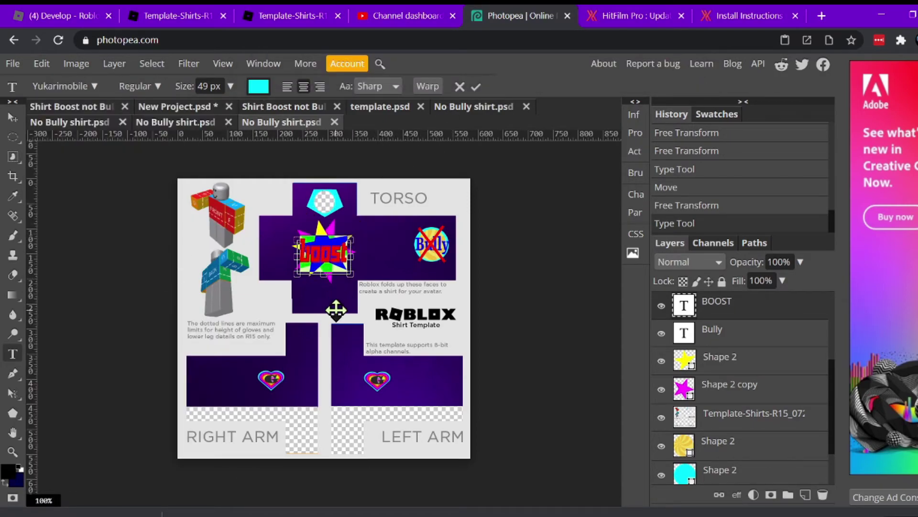
# Step: Browse the fonts for a bolder style and try Virgo 01 on the "BOOST" text
pyautogui.click(94, 85)
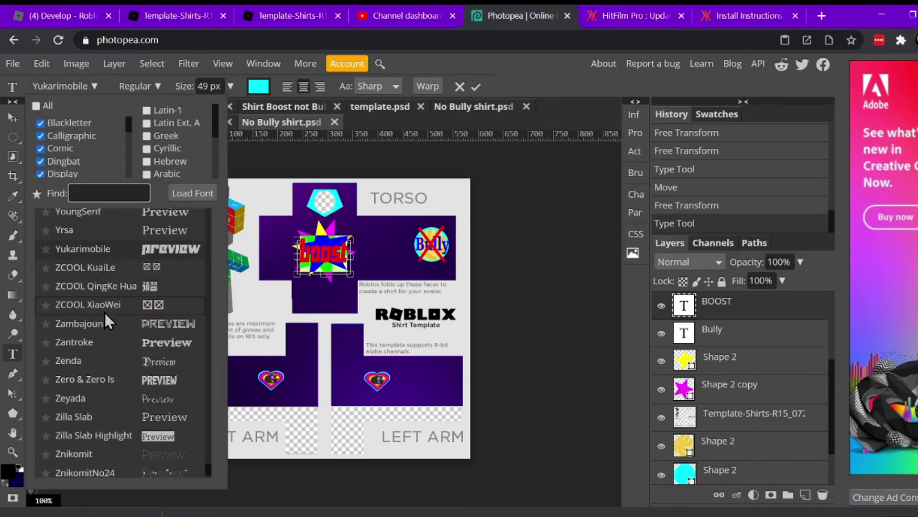
pyautogui.scroll(5, 105, 311)
pyautogui.scroll(4, 105, 311)
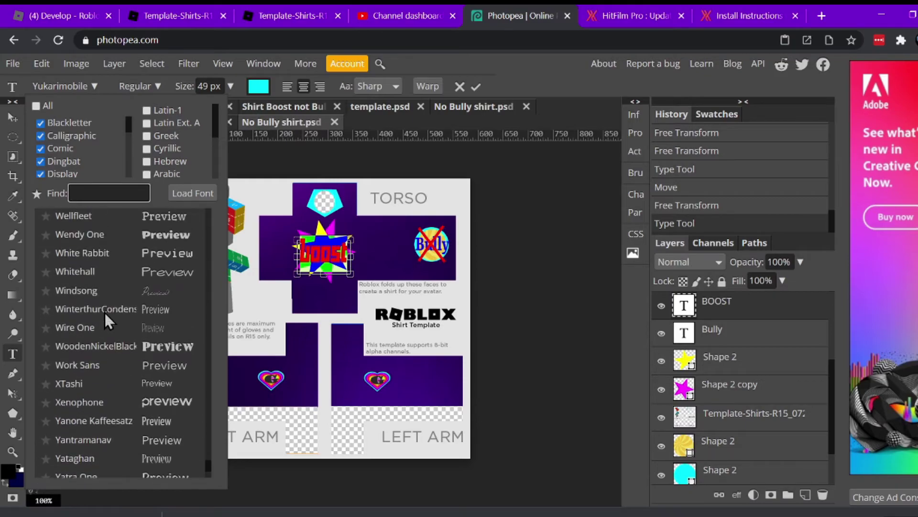
pyautogui.scroll(4, 104, 312)
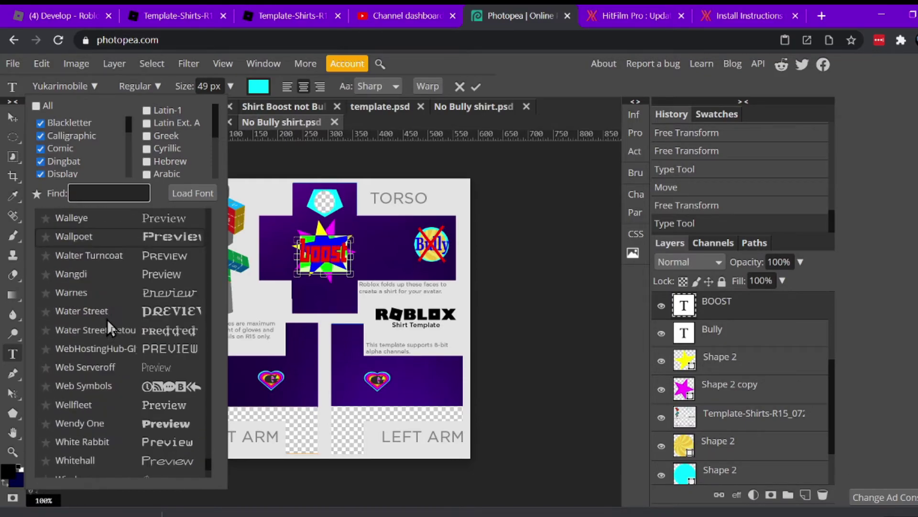
pyautogui.scroll(-3, 107, 317)
pyautogui.scroll(4, 111, 330)
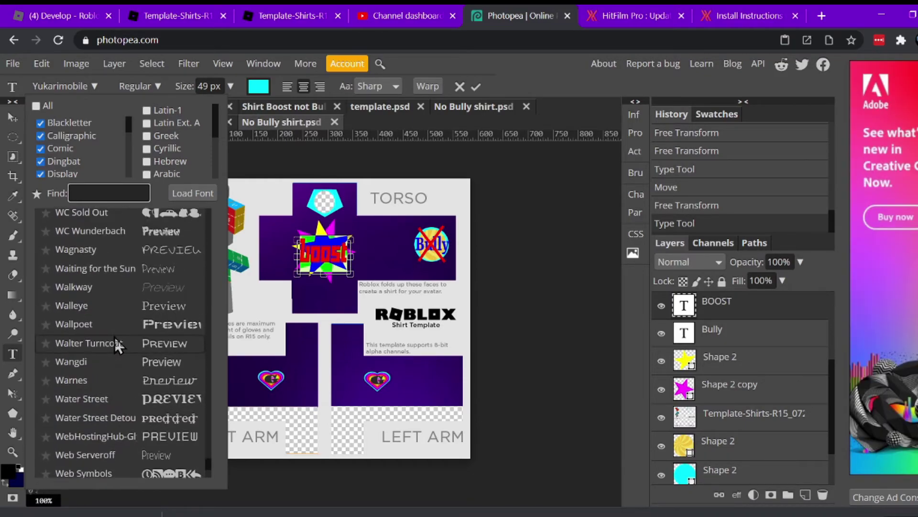
pyautogui.scroll(10, 114, 336)
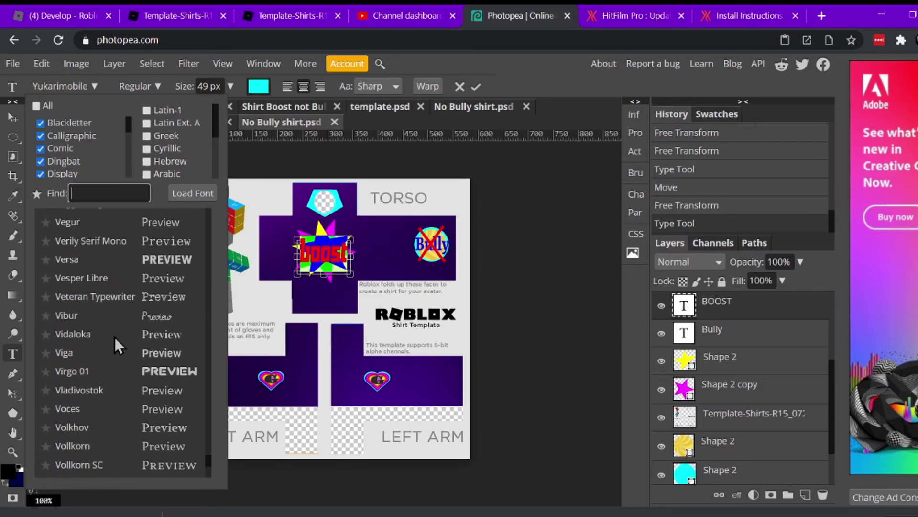
pyautogui.click(59, 367)
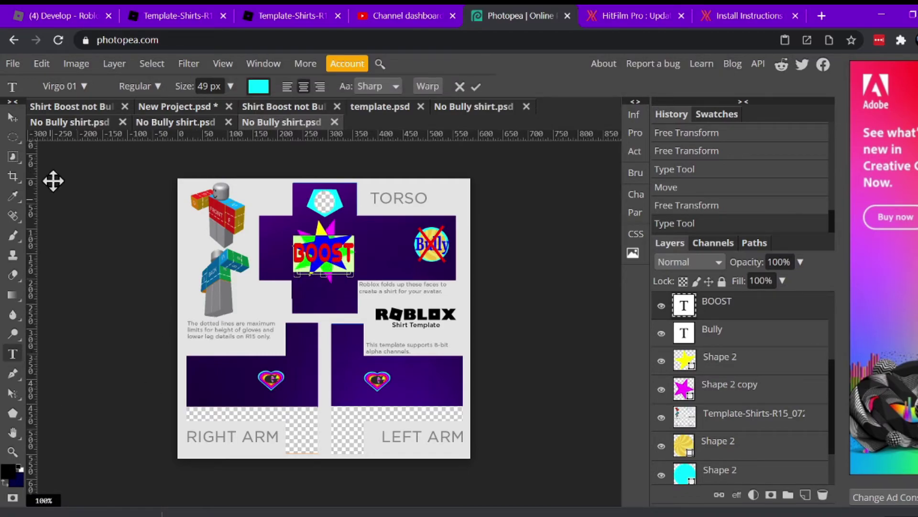
# Step: Set the "BOOST" text's font to Vanilla and fit it over the star at about 82% width and 89% height
pyautogui.click(85, 88)
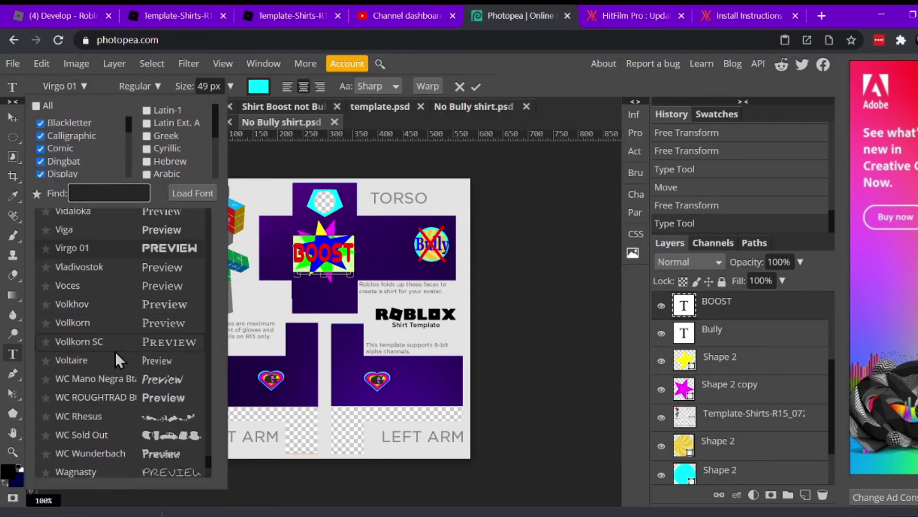
pyautogui.scroll(3, 116, 357)
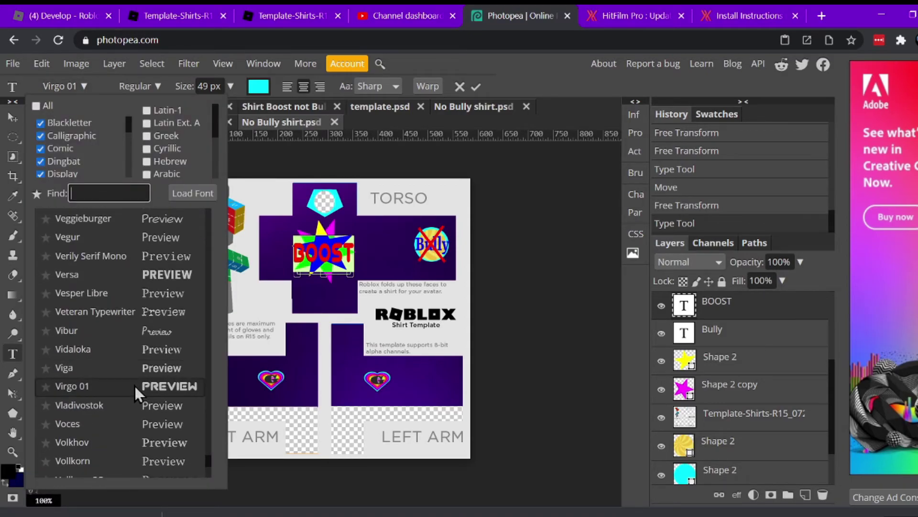
pyautogui.scroll(3, 134, 385)
pyautogui.scroll(2, 134, 385)
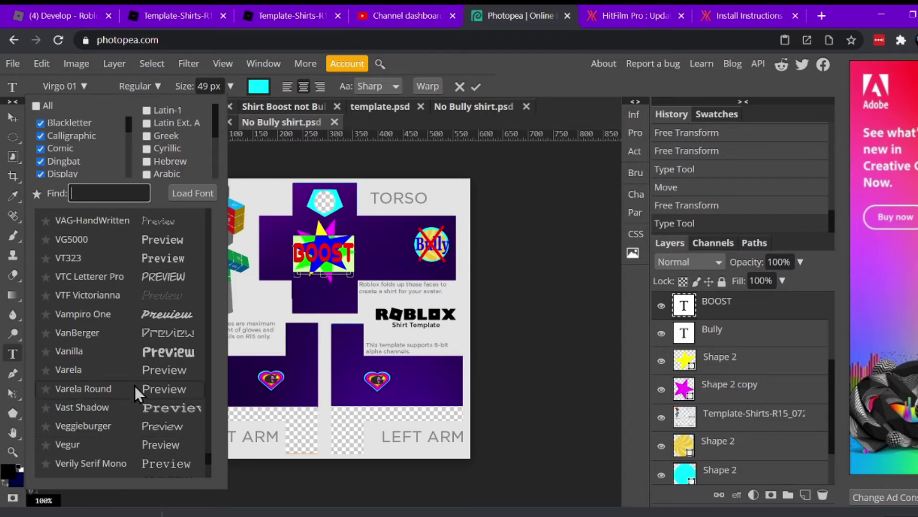
pyautogui.click(171, 349)
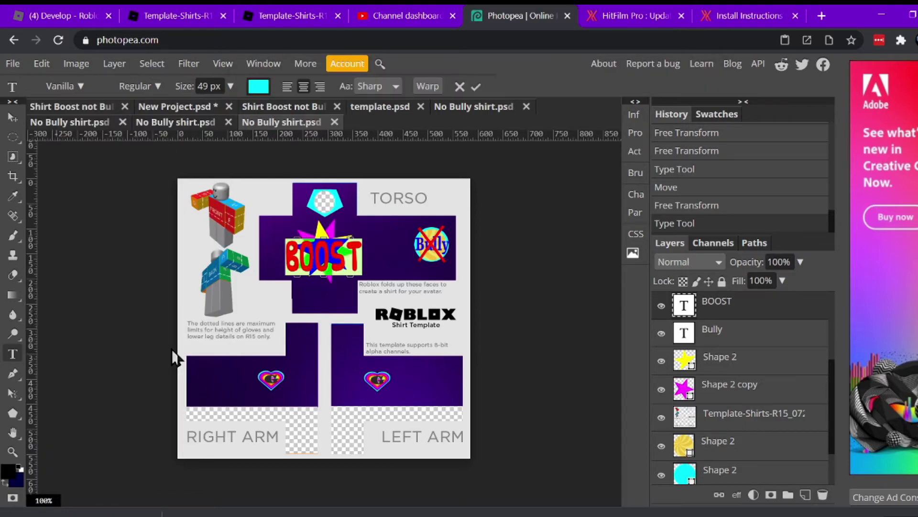
pyautogui.click(13, 118)
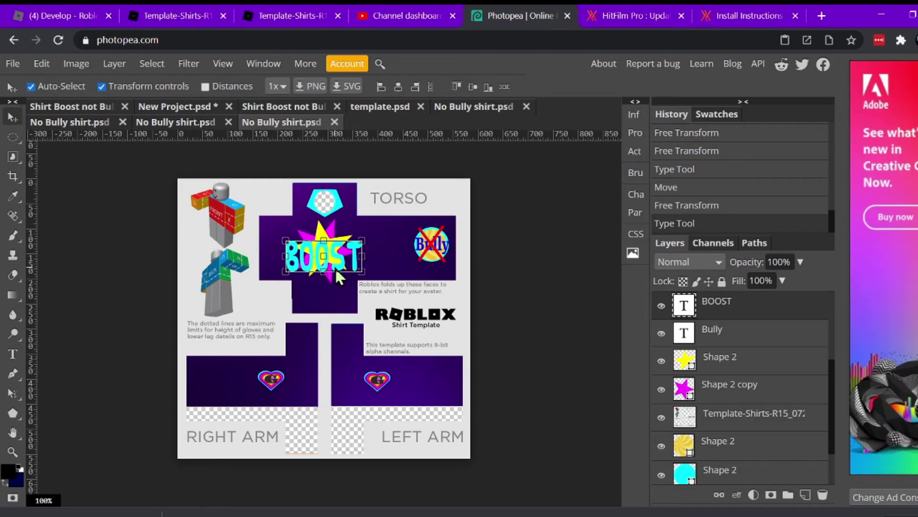
pyautogui.moveTo(335, 268)
pyautogui.mouseDown()
pyautogui.moveTo(300, 263)
pyautogui.moveTo(347, 257)
pyautogui.moveTo(338, 258)
pyautogui.mouseUp()
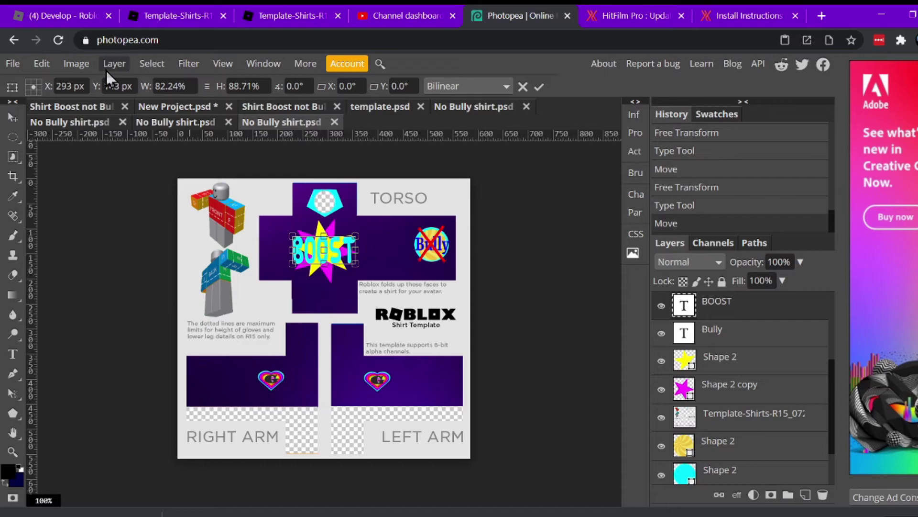
# Step: Recolour the "BOOST" text over the star to red (ff0000)
pyautogui.click(21, 354)
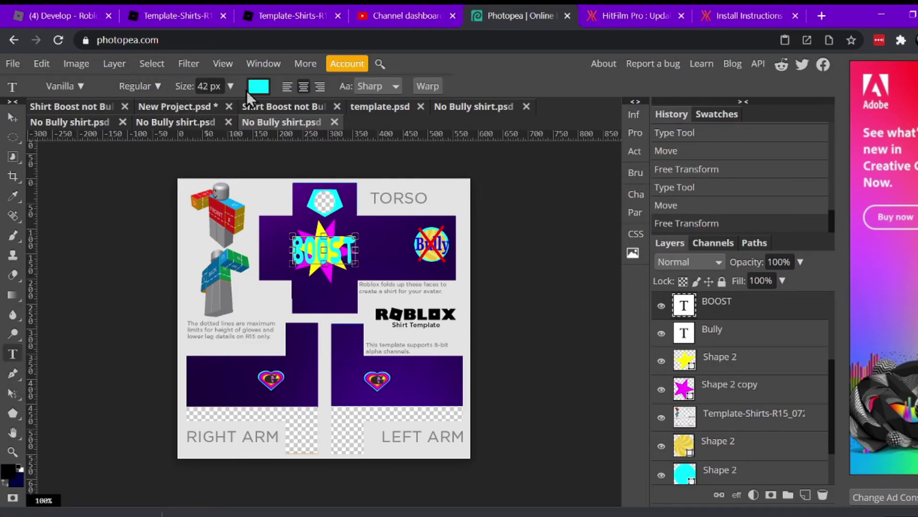
pyautogui.click(258, 86)
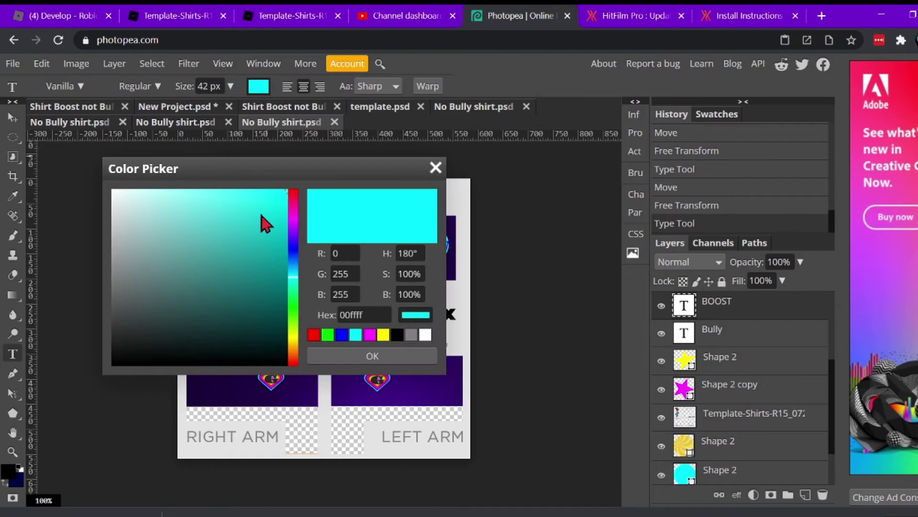
pyautogui.click(314, 335)
pyautogui.click(372, 356)
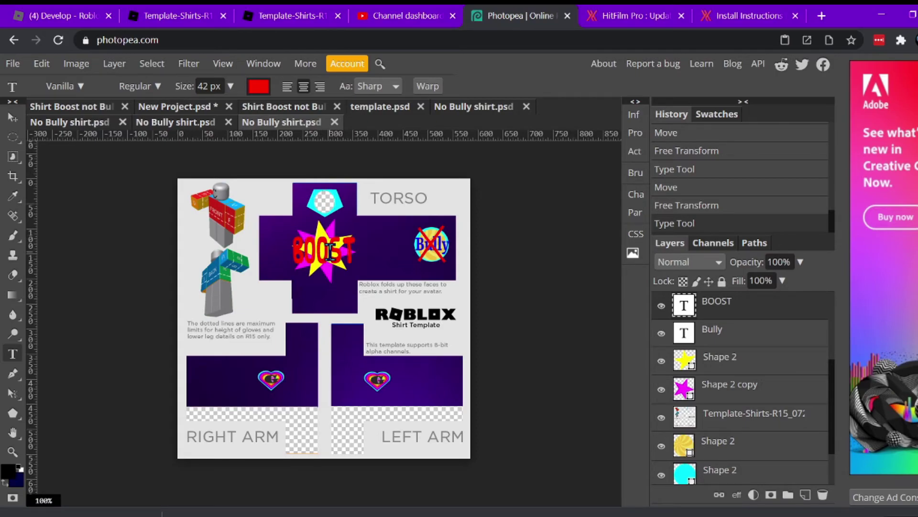
# Step: Try to recolour the "BOOST" text yellow
pyautogui.click(330, 252)
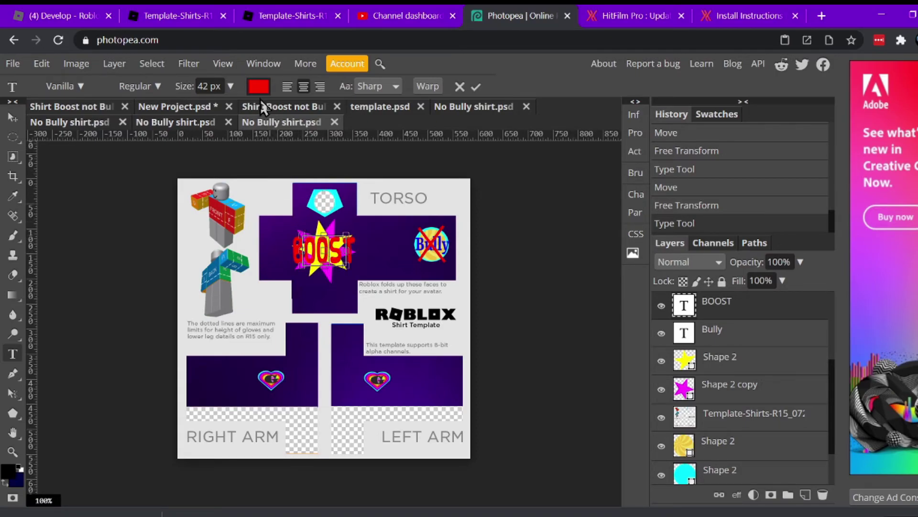
pyautogui.click(254, 87)
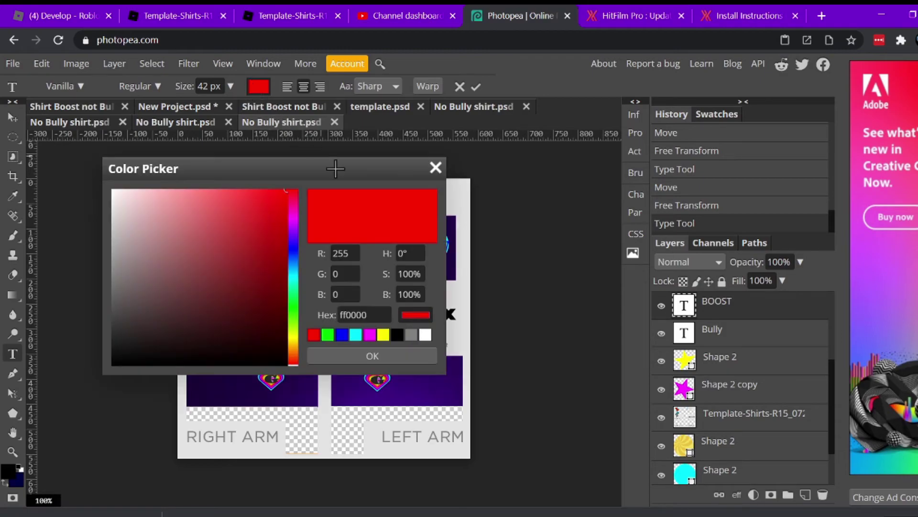
pyautogui.click(387, 335)
pyautogui.click(392, 357)
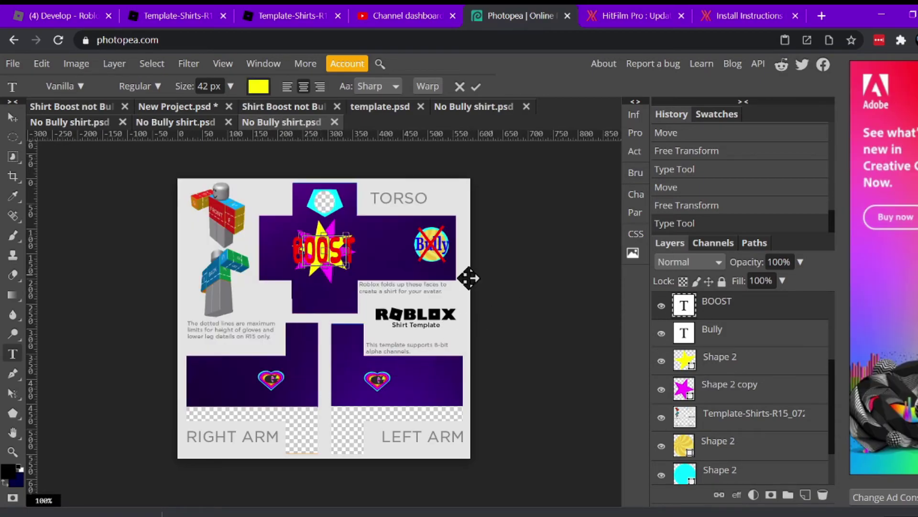
pyautogui.click(558, 279)
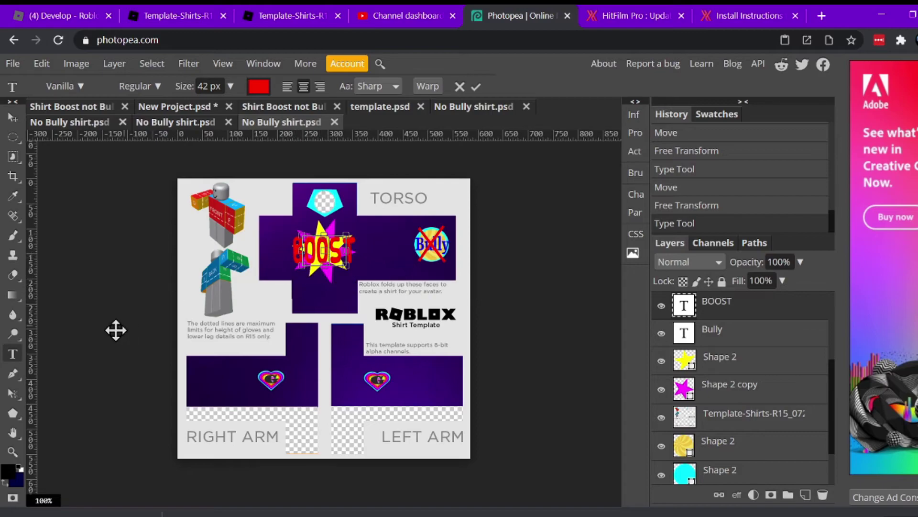
# Step: Recolour the whole "BOOST" text over the star to yellow (ffff00)
pyautogui.click(14, 357)
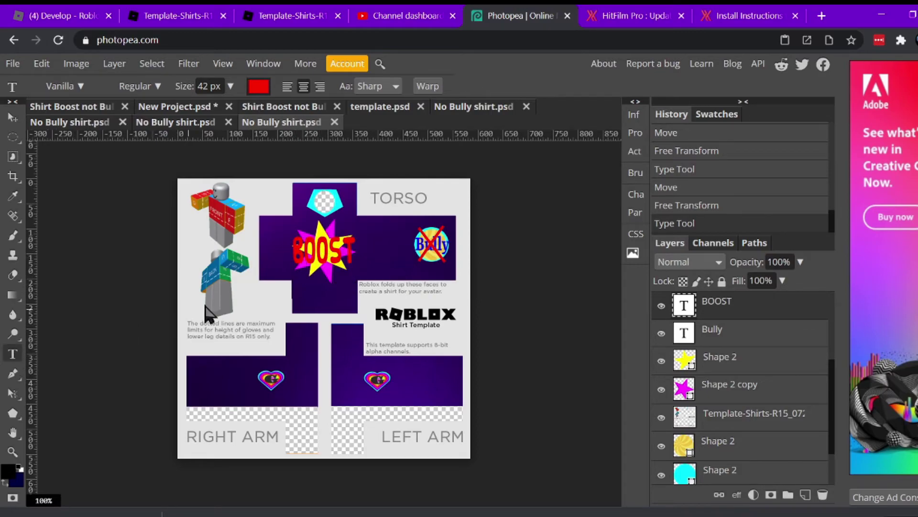
pyautogui.click(299, 251)
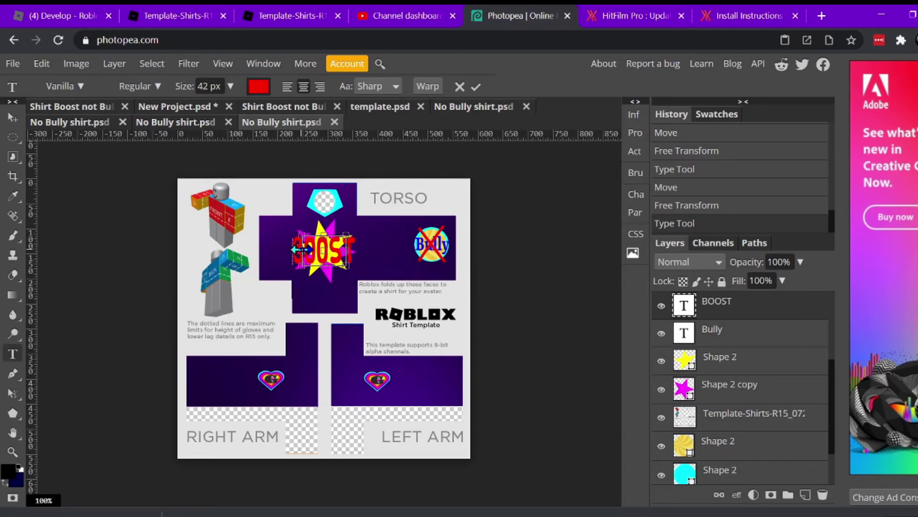
pyautogui.doubleClick(341, 255)
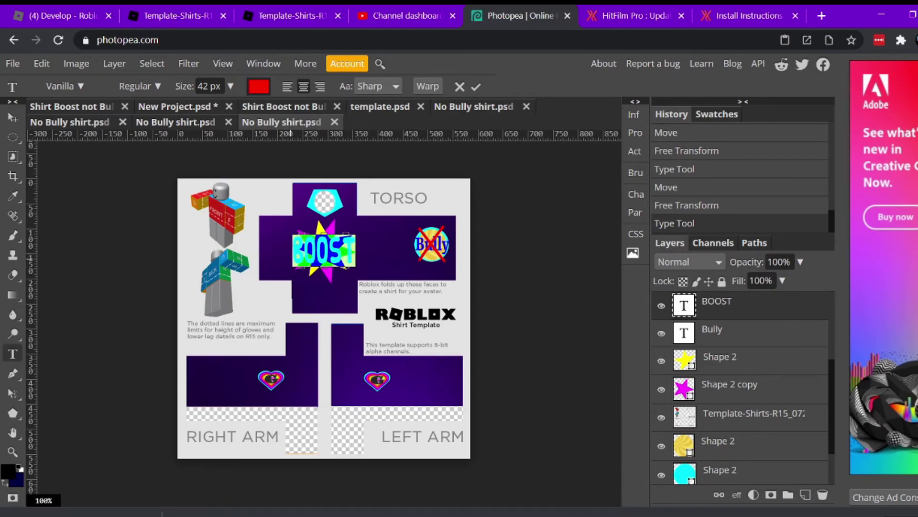
pyautogui.click(254, 89)
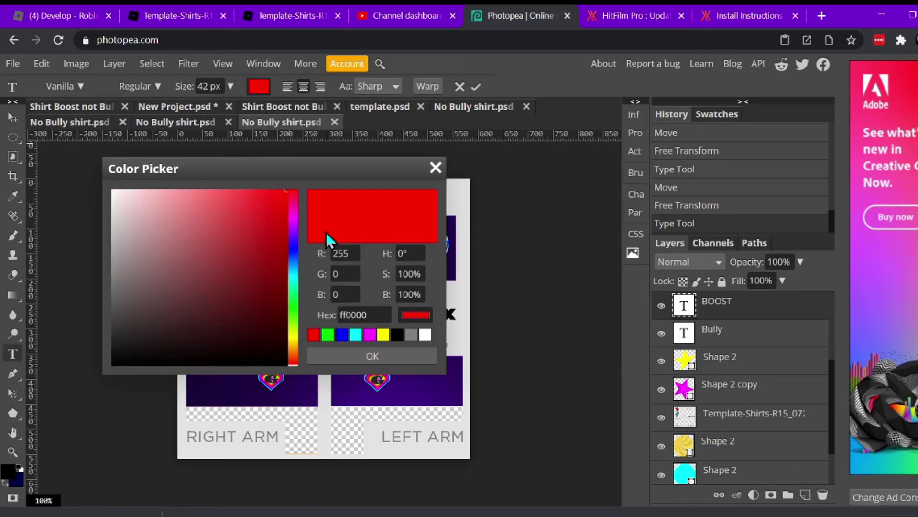
pyautogui.click(383, 335)
pyautogui.click(381, 357)
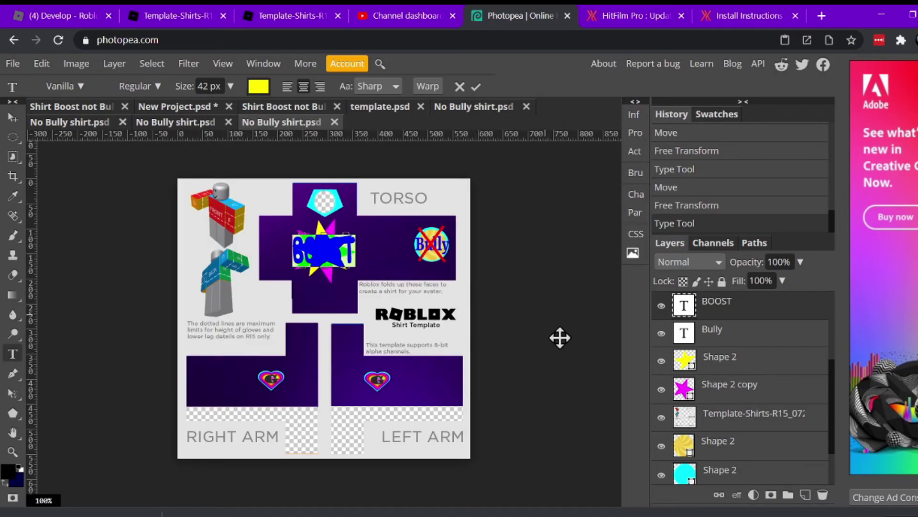
# Step: Try to recolour the yellow star behind "BOOST" cyan through the Type tool's colour setting
pyautogui.click(721, 361)
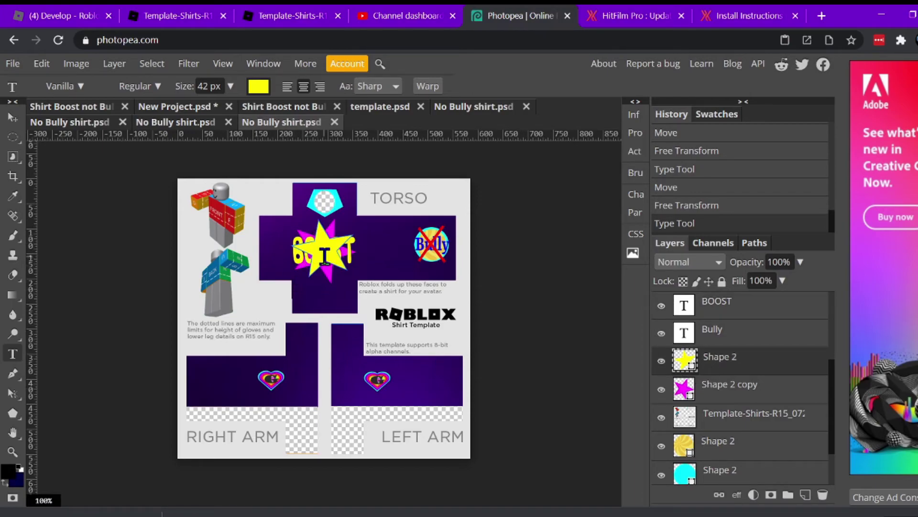
pyautogui.click(255, 89)
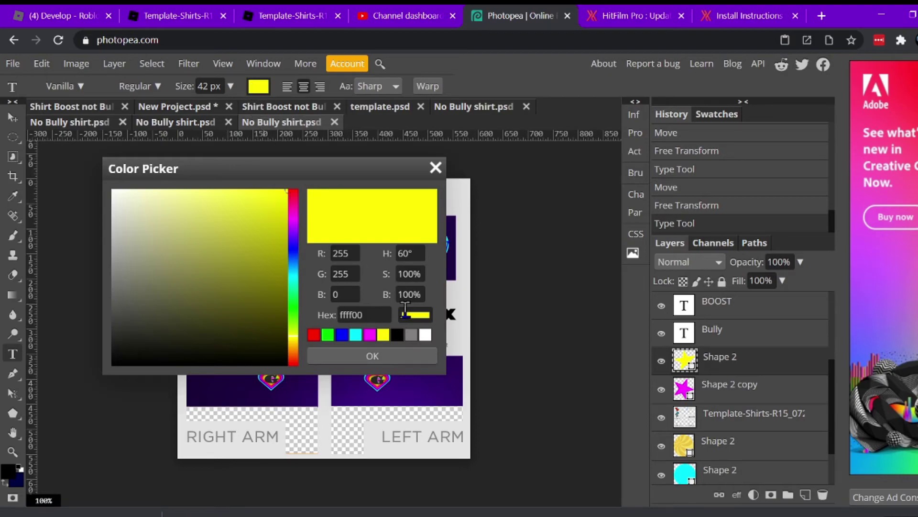
pyautogui.click(356, 337)
pyautogui.click(385, 360)
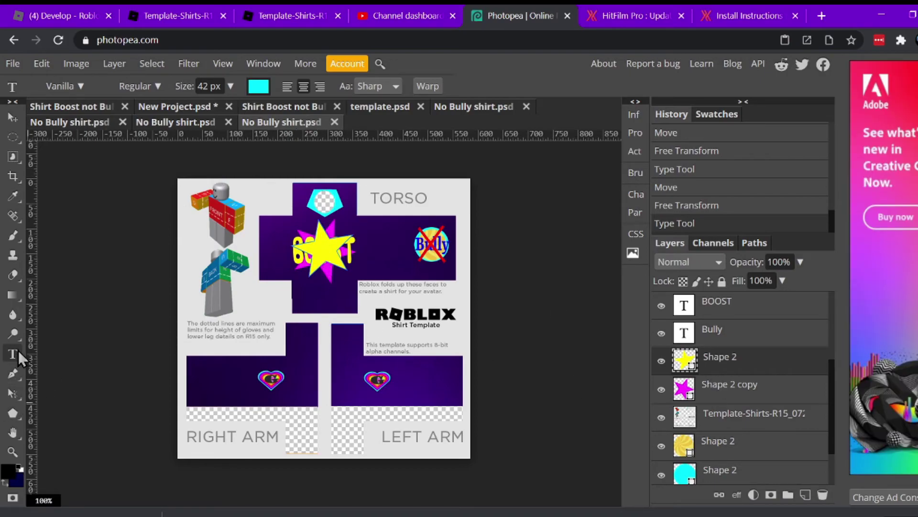
# Step: Try cyan, green and blue fills on the yellow star shape behind "BOOST" and settle on cyan
pyautogui.click(14, 413)
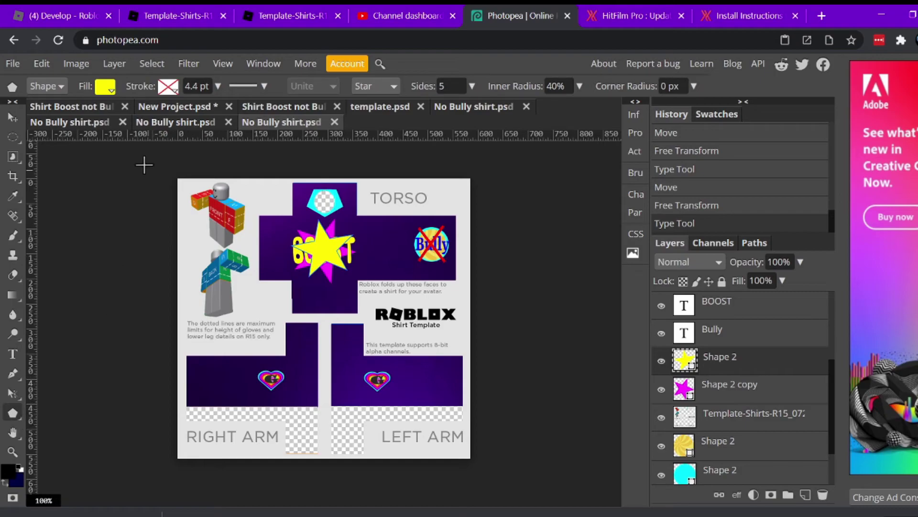
pyautogui.click(108, 90)
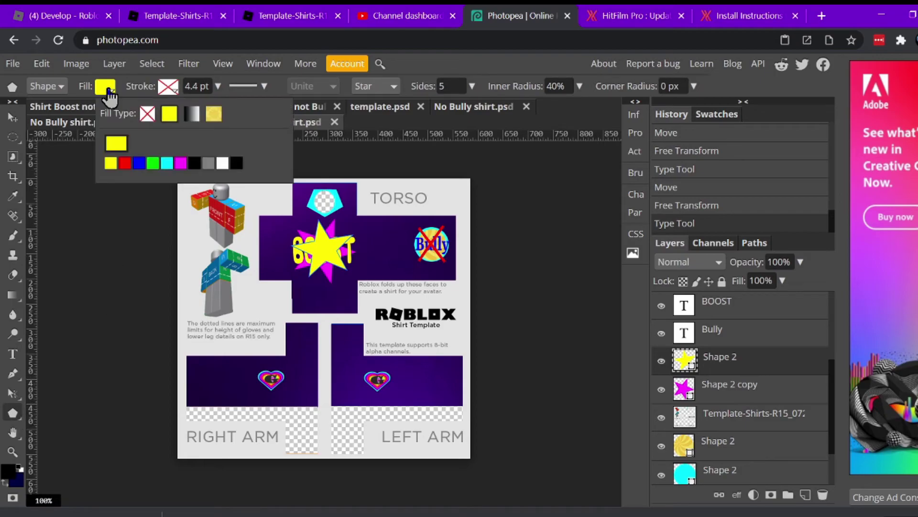
pyautogui.click(167, 163)
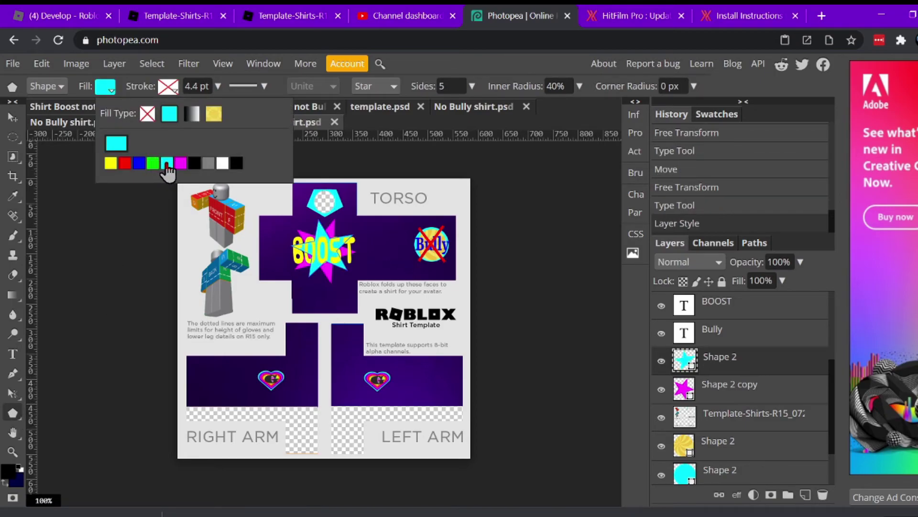
pyautogui.click(153, 163)
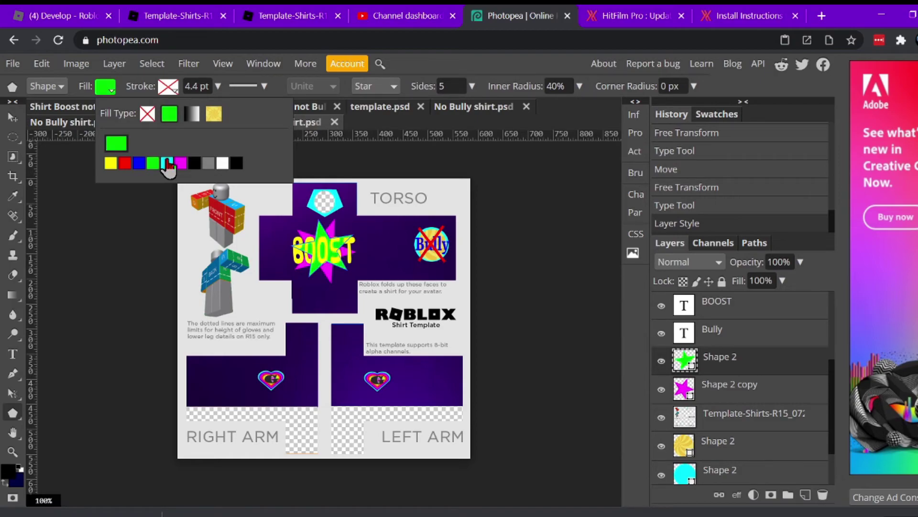
pyautogui.click(167, 164)
pyautogui.click(139, 164)
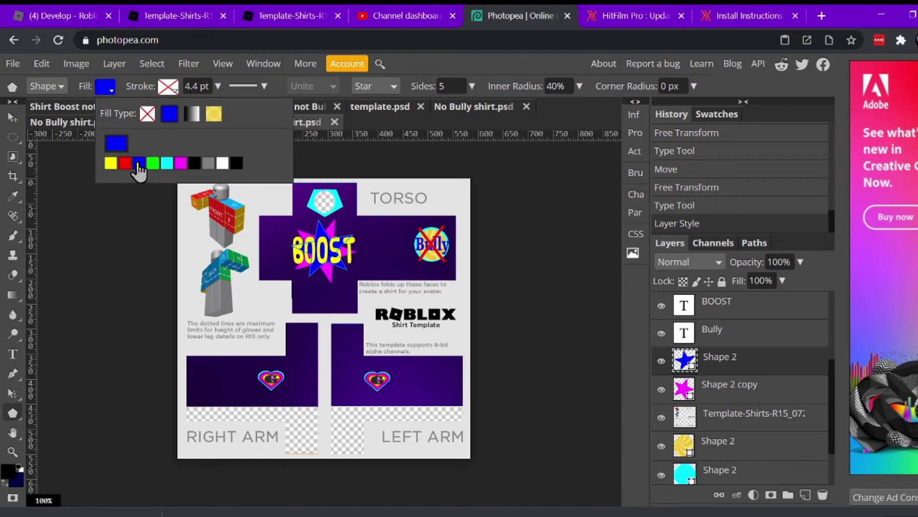
pyautogui.click(167, 164)
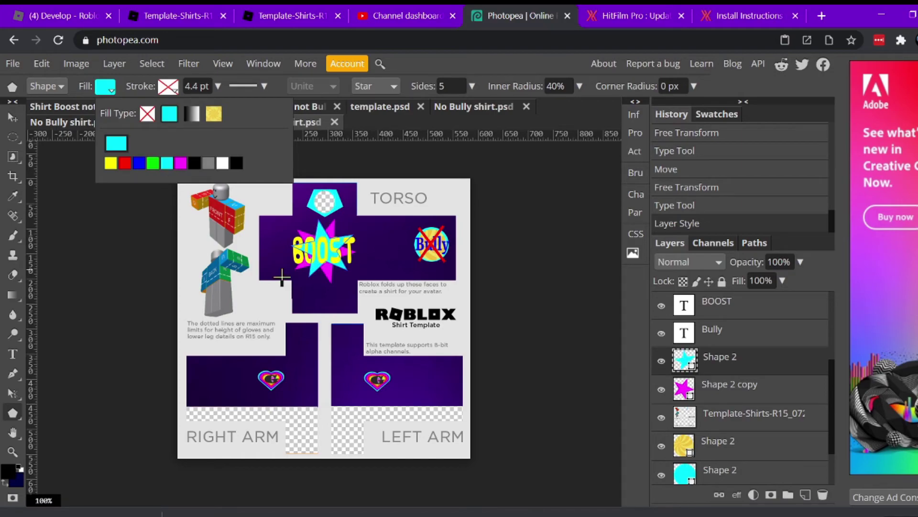
pyautogui.click(554, 240)
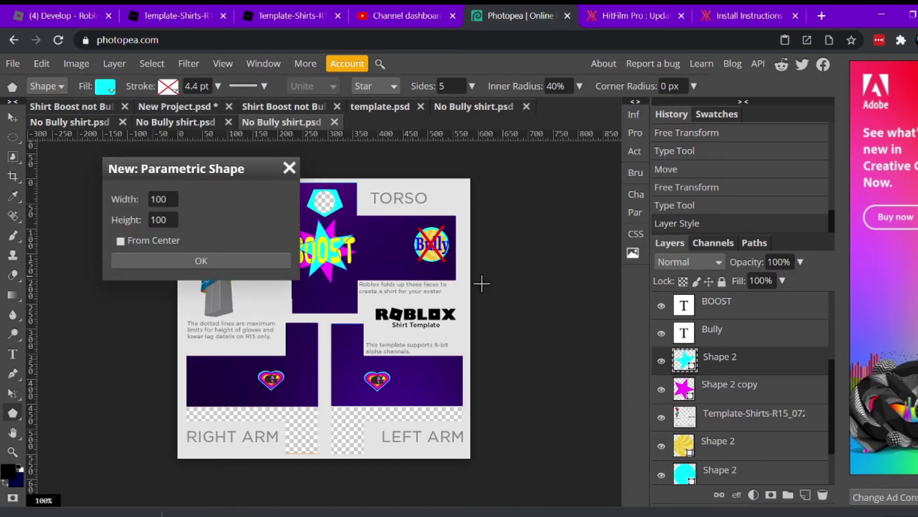
pyautogui.click(288, 168)
pyautogui.click(313, 258)
pyautogui.click(289, 167)
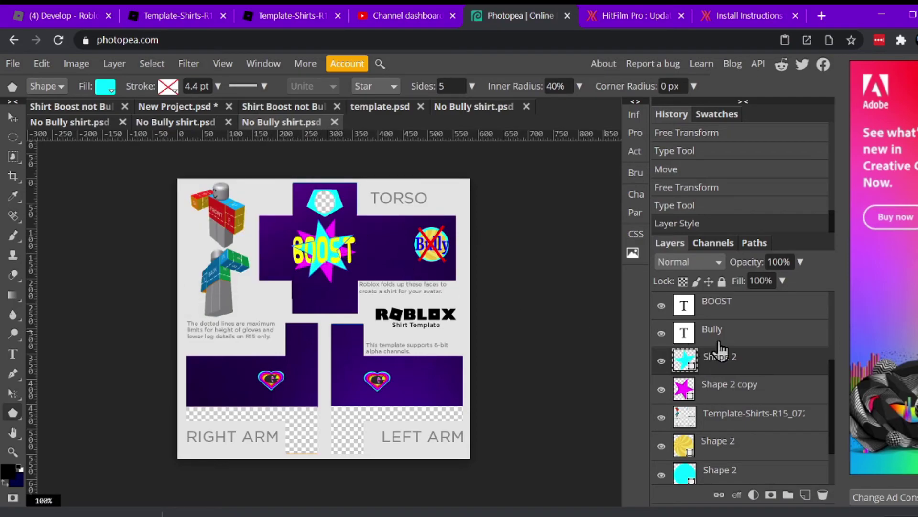
pyautogui.click(712, 302)
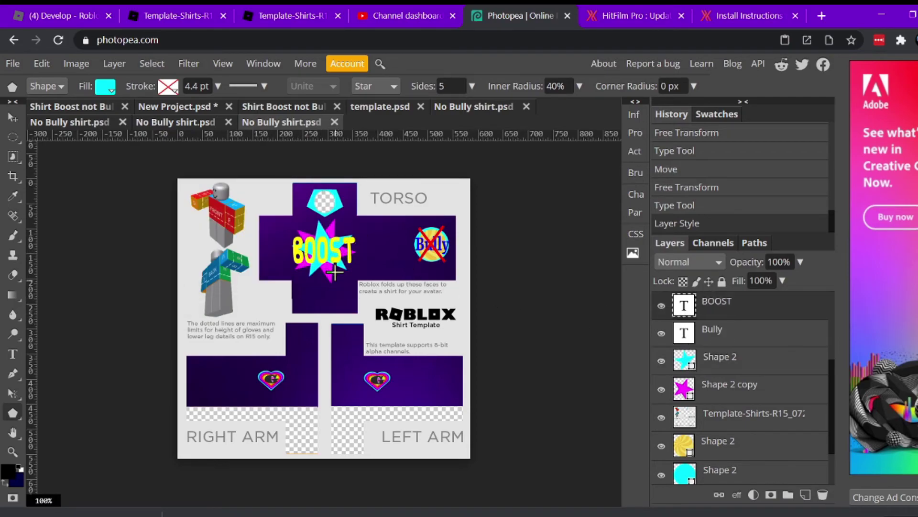
pyautogui.click(319, 247)
pyautogui.click(289, 167)
pyautogui.click(320, 251)
pyautogui.click(289, 168)
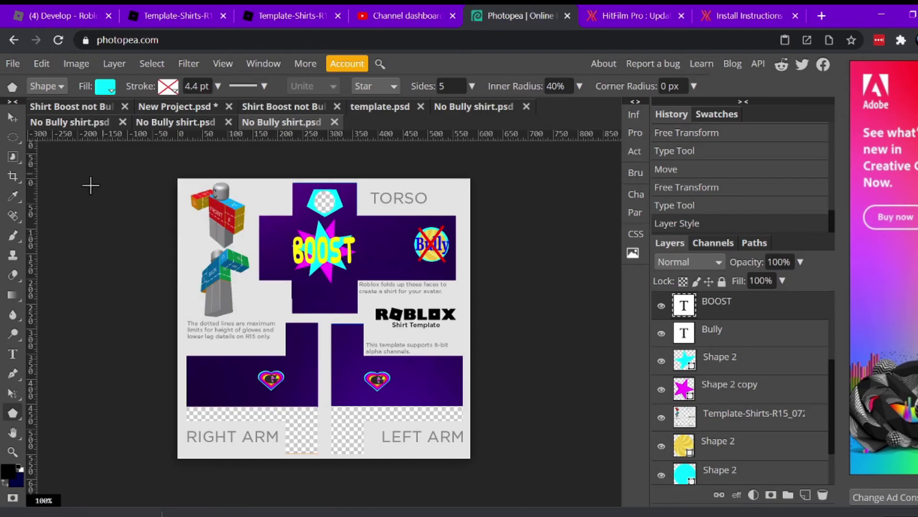
# Step: Change the font of the whole "BOOST" text to Ultra
pyautogui.click(12, 354)
pyautogui.moveTo(292, 248); pyautogui.dragTo(356, 251)
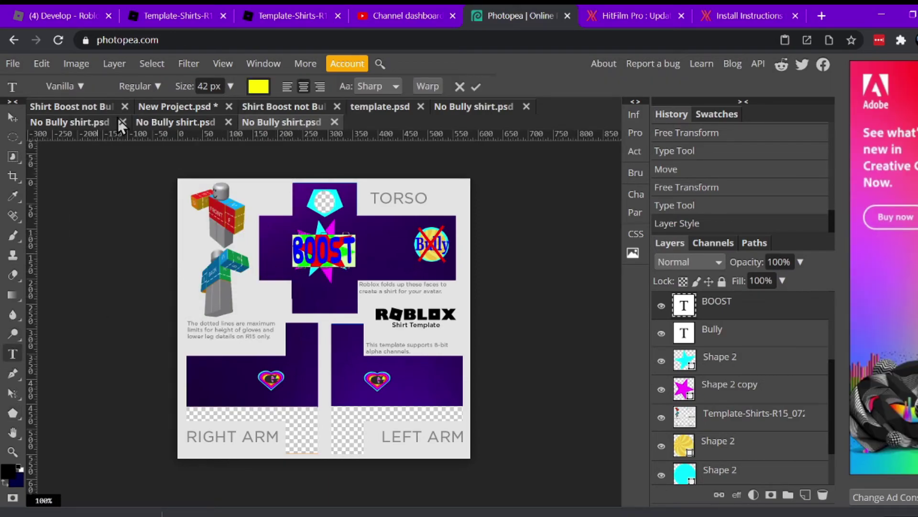
pyautogui.click(82, 86)
pyautogui.scroll(10, 166, 296)
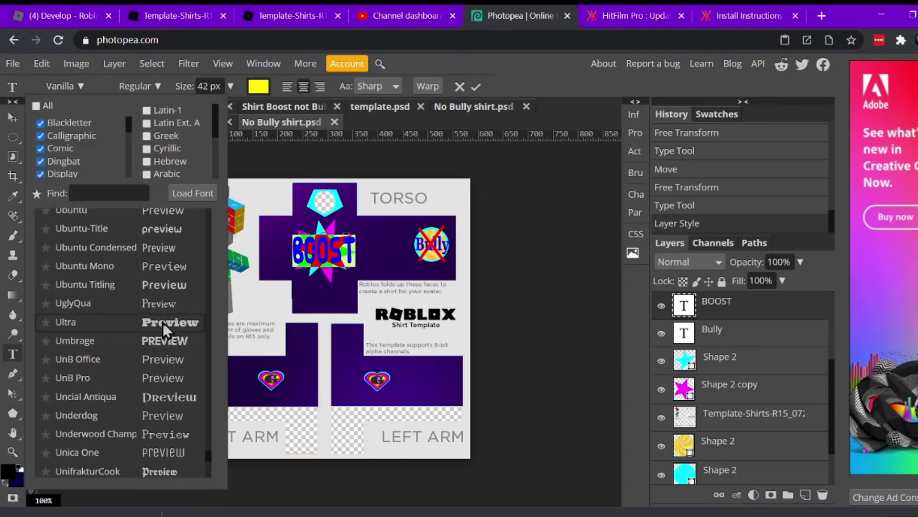
pyautogui.click(162, 322)
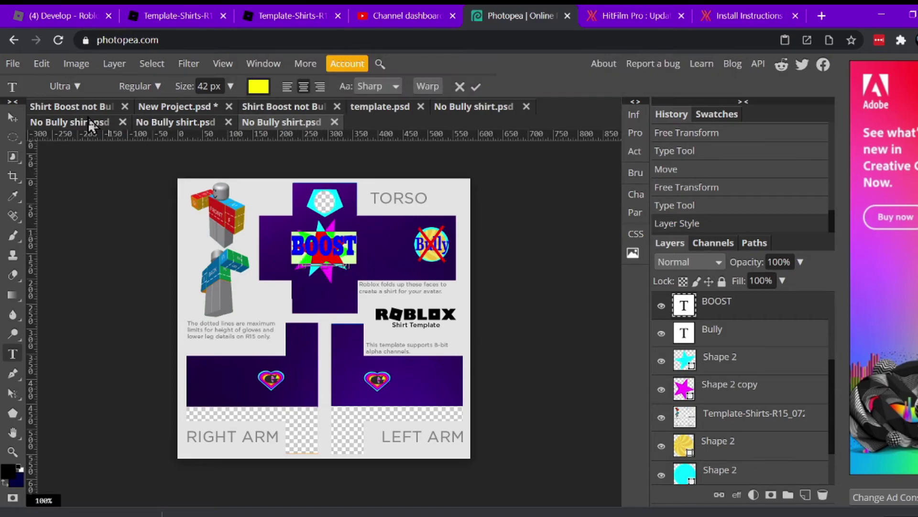
# Step: Recolour the Ultra-styled "BOOST" text to red
pyautogui.click(258, 87)
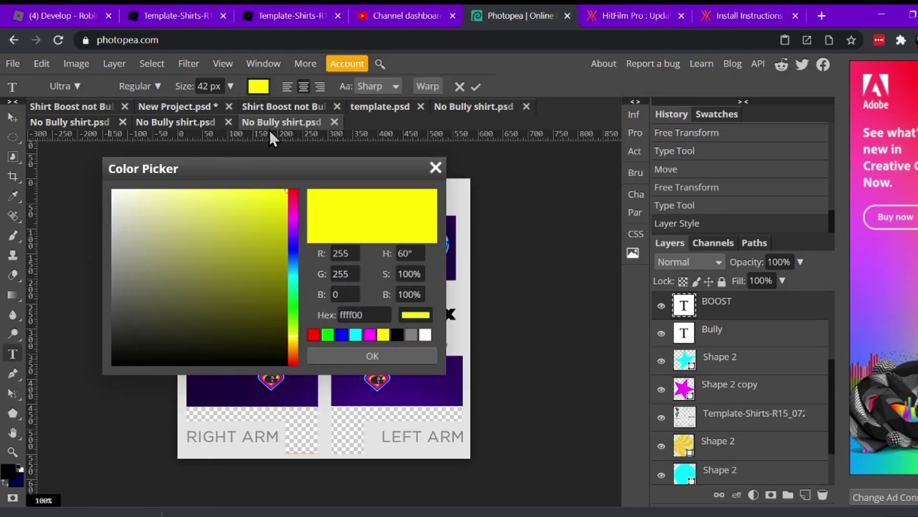
pyautogui.click(314, 335)
pyautogui.click(376, 355)
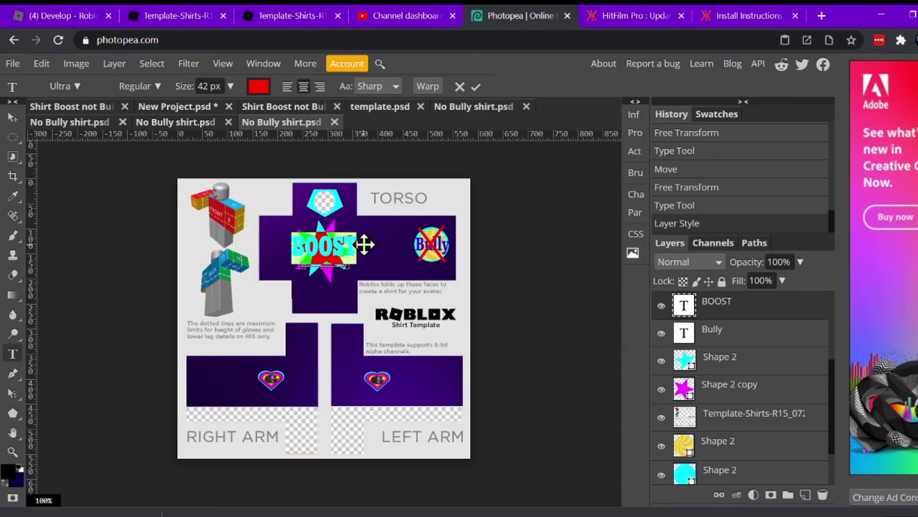
# Step: Shift the "BOOST" text slightly down so it sits centred over the stars on the torso front
pyautogui.click(13, 119)
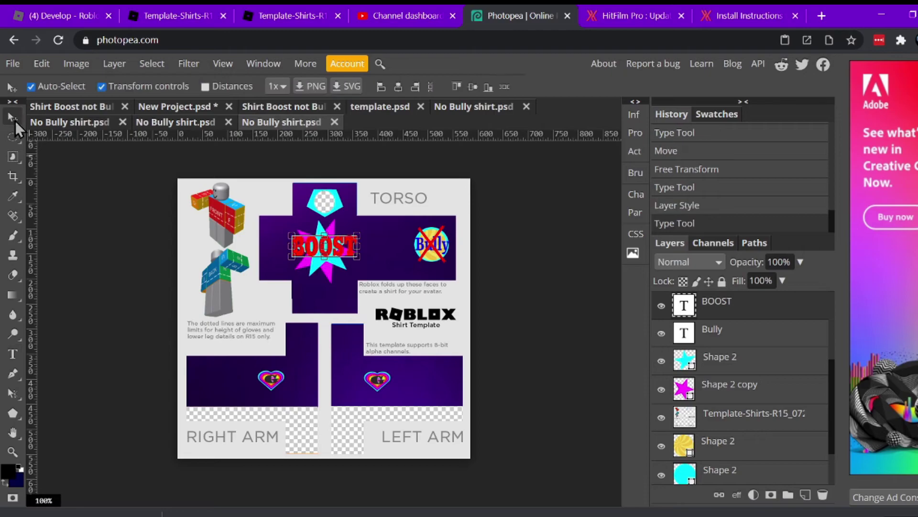
pyautogui.click(420, 299)
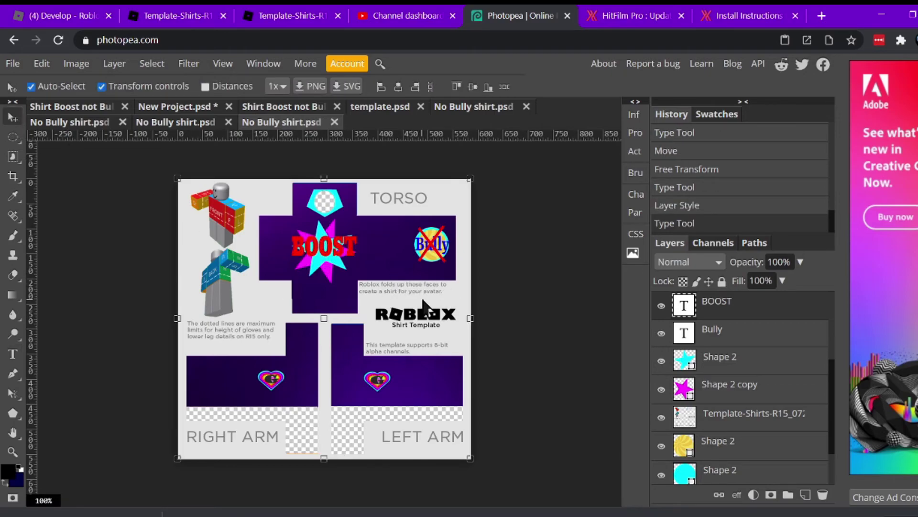
pyautogui.click(392, 273)
pyautogui.click(344, 251)
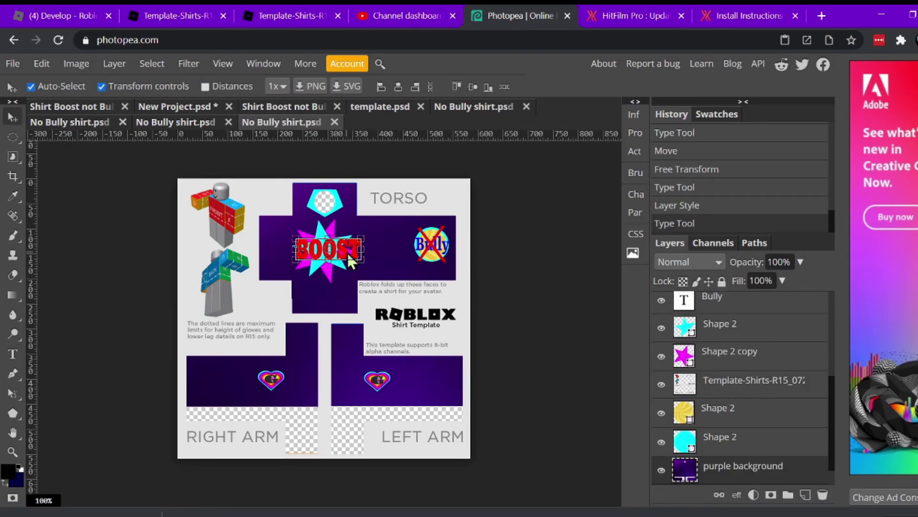
# Step: Move the magenta star's layer, Shape 2 copy, above the cyan star's layer
pyautogui.click(536, 276)
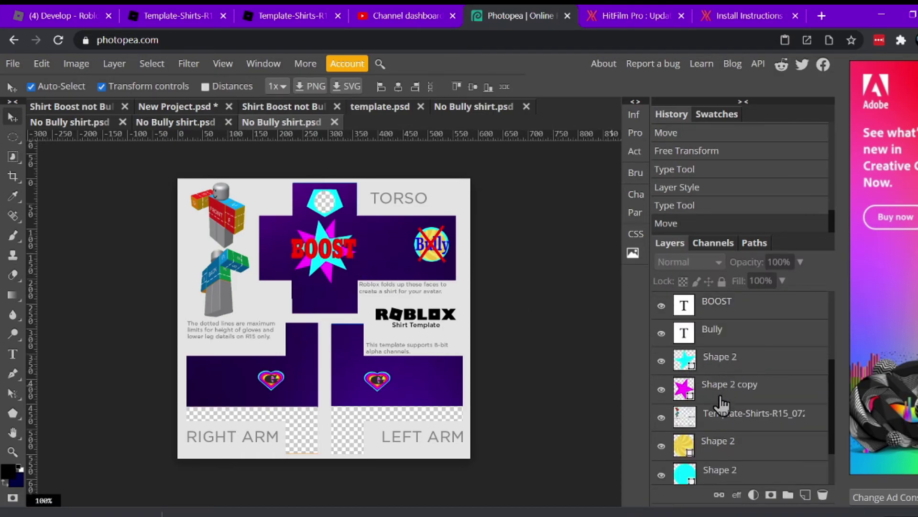
pyautogui.moveTo(720, 402); pyautogui.dragTo(717, 361)
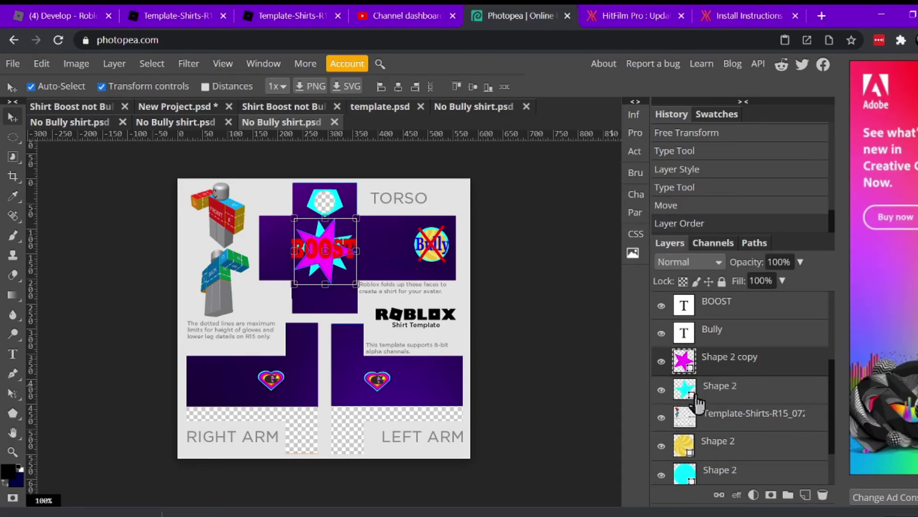
pyautogui.click(505, 284)
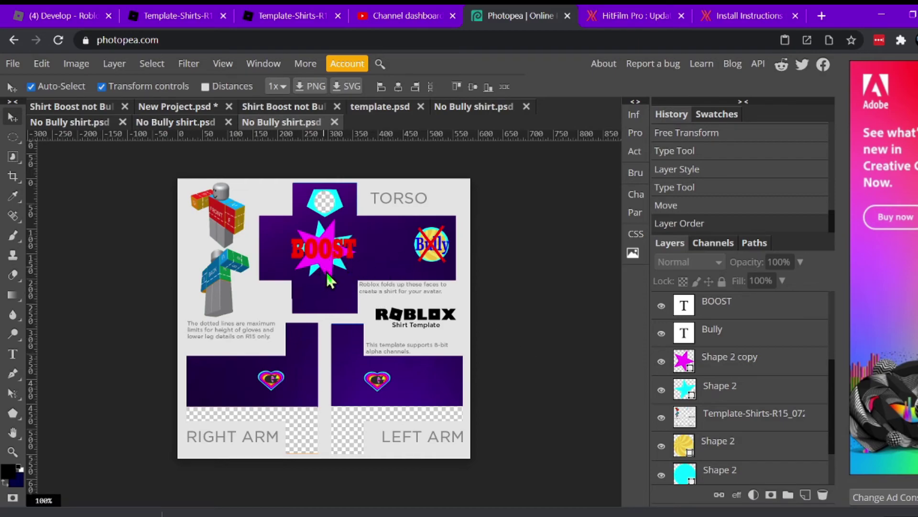
# Step: Recolour the "BOOST" text over the magenta star to cyan (00ffff)
pyautogui.doubleClick(323, 254)
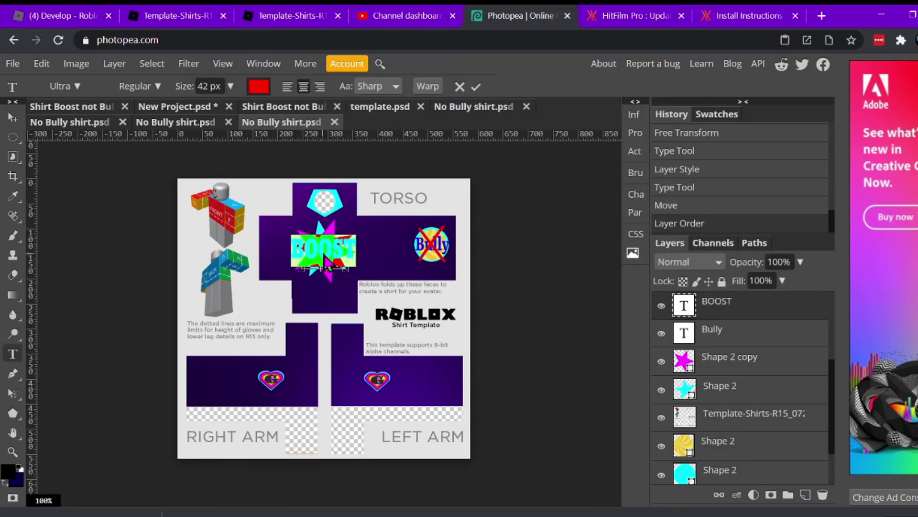
pyautogui.click(259, 86)
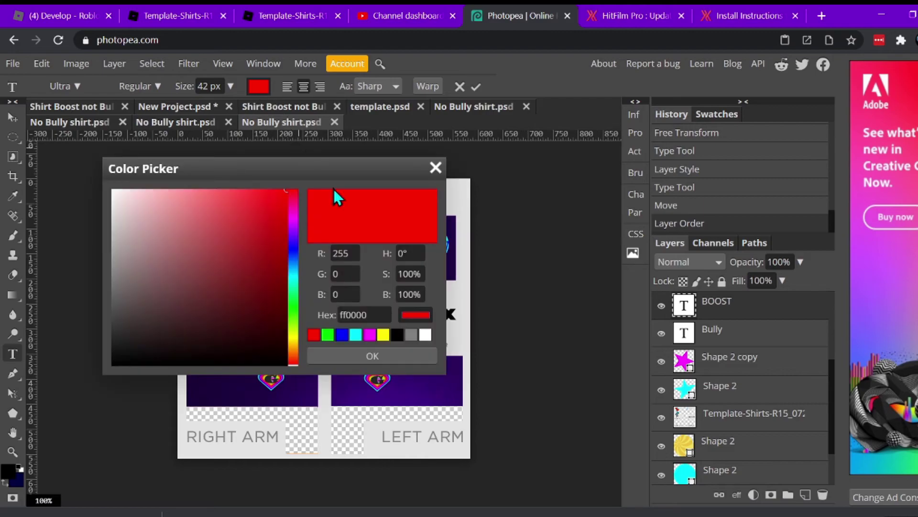
pyautogui.click(356, 336)
pyautogui.click(385, 360)
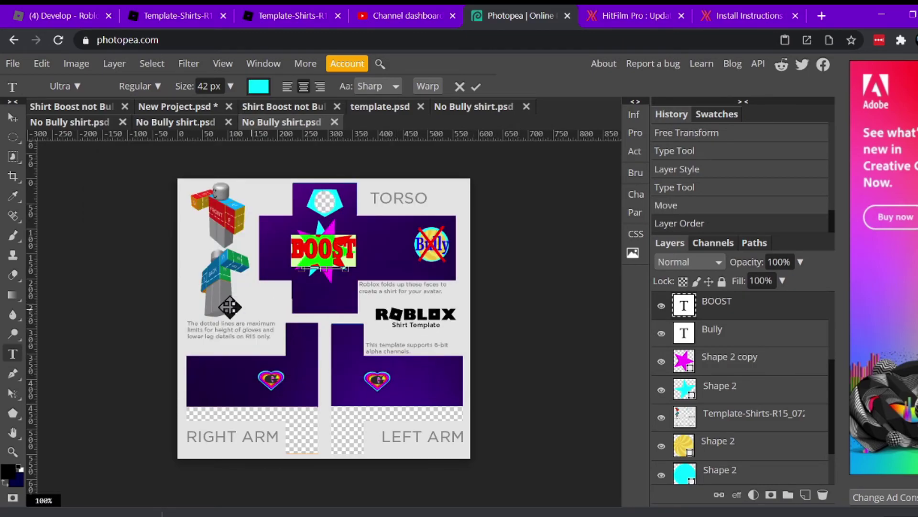
pyautogui.click(12, 118)
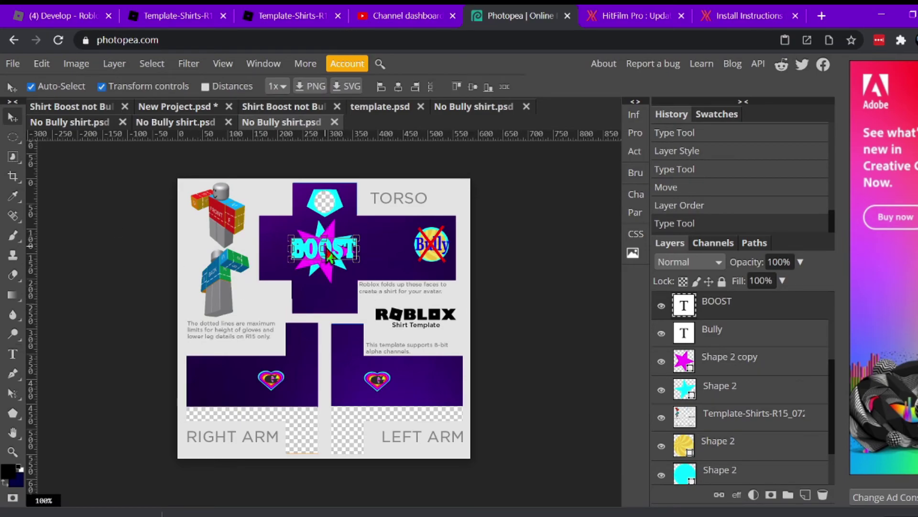
# Step: Recolour the "BOOST" text on the torso front to yellow (ffff00)
pyautogui.hotkey('ctrl', 't')
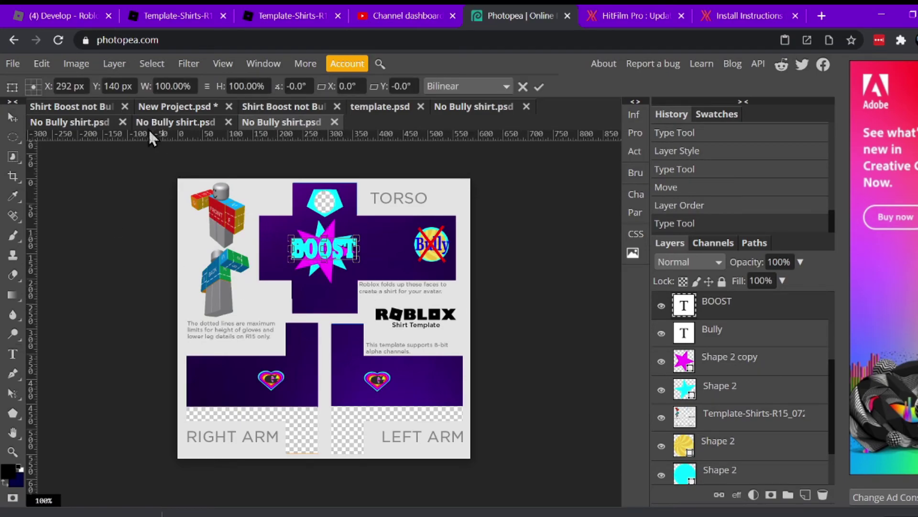
pyautogui.click(14, 359)
pyautogui.click(260, 89)
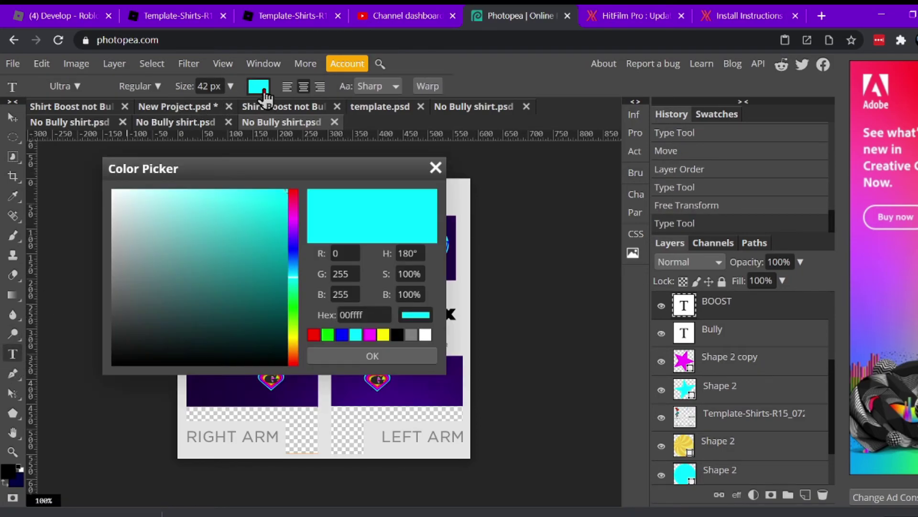
pyautogui.click(383, 334)
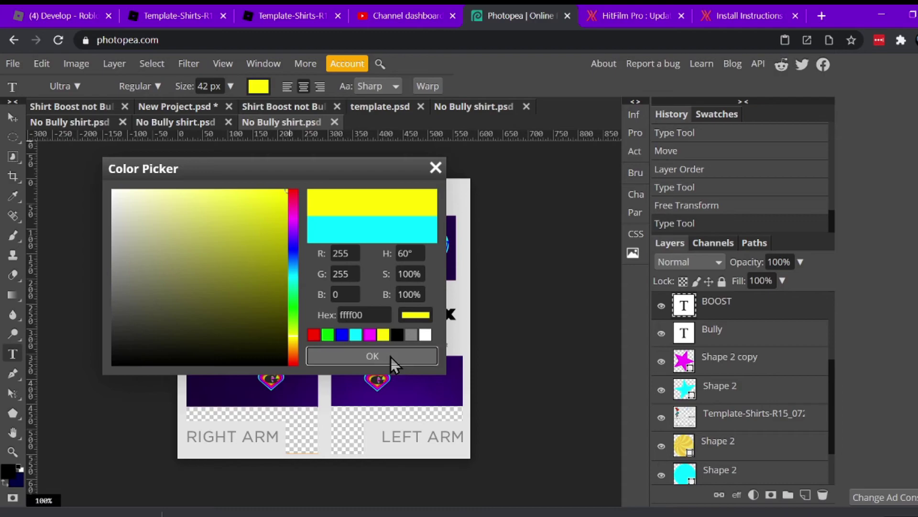
pyautogui.click(392, 356)
pyautogui.click(532, 287)
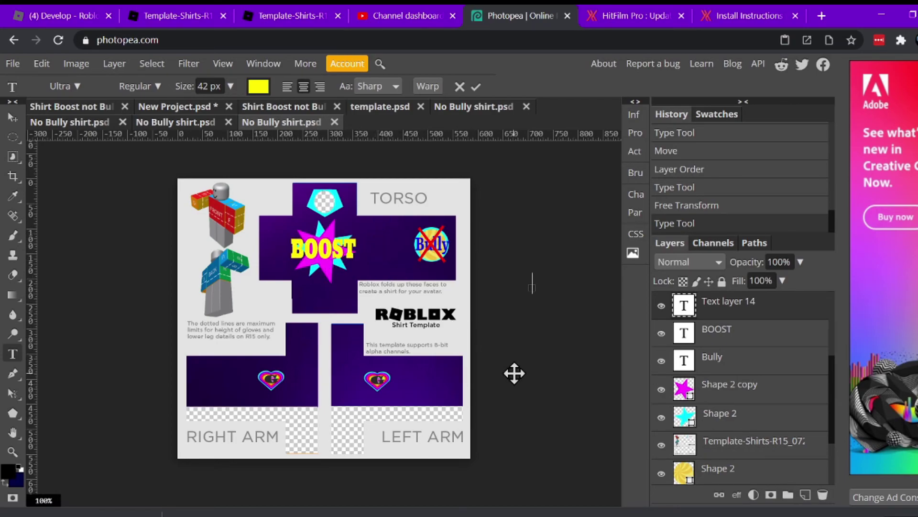
# Step: Move the Template-Shirts-R15 layer to the very top of the layer stack, above Shape 1
pyautogui.scroll(-2, 727, 401)
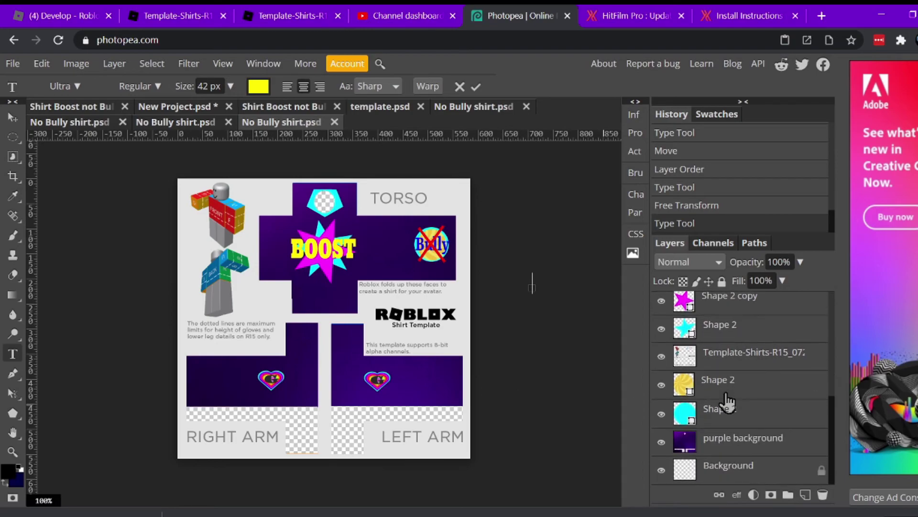
pyautogui.scroll(2, 720, 464)
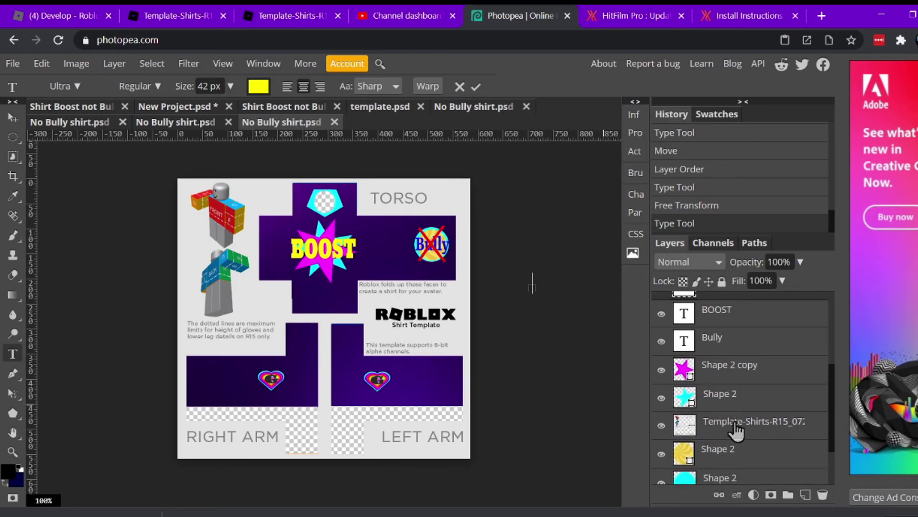
pyautogui.moveTo(727, 428); pyautogui.dragTo(716, 306)
pyautogui.scroll(4, 717, 382)
pyautogui.moveTo(720, 471); pyautogui.dragTo(708, 300)
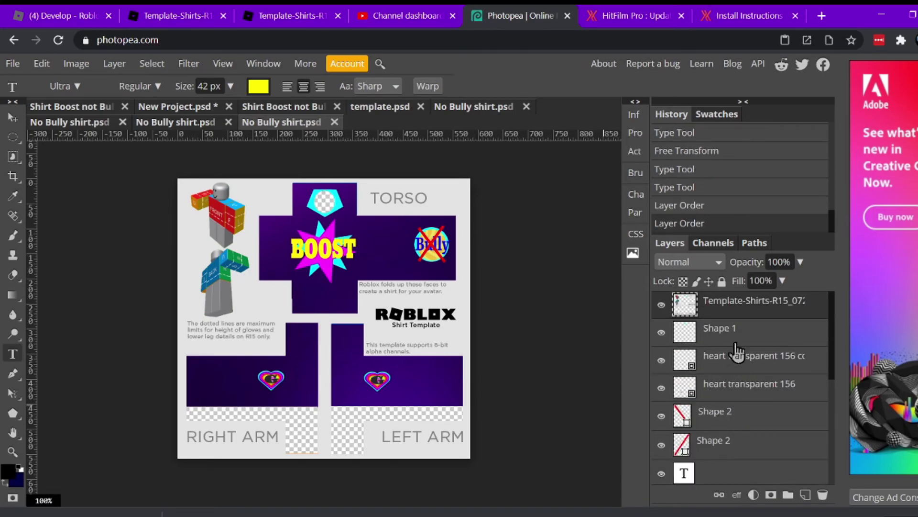
# Step: Merge the Shape 1 layer down with both heart transparent 156 layers
pyautogui.scroll(-2, 744, 361)
pyautogui.scroll(2, 745, 365)
pyautogui.scroll(-3, 747, 370)
pyautogui.scroll(3, 745, 373)
pyautogui.scroll(-3, 732, 402)
pyautogui.scroll(3, 737, 404)
pyautogui.click(716, 339)
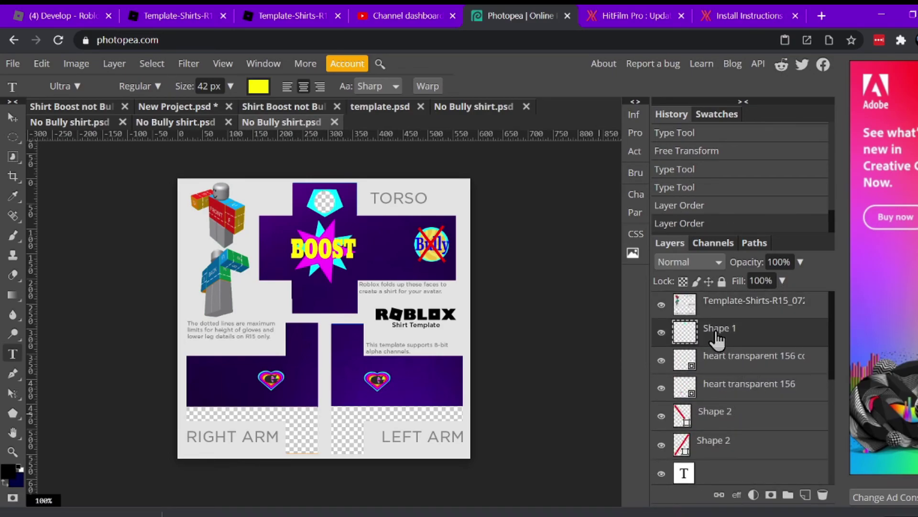
pyautogui.rightClick(716, 339)
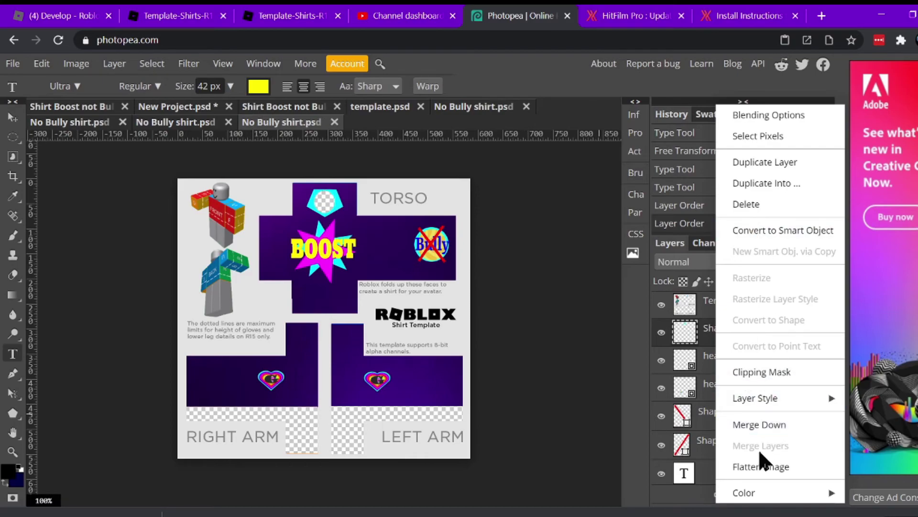
pyautogui.click(760, 425)
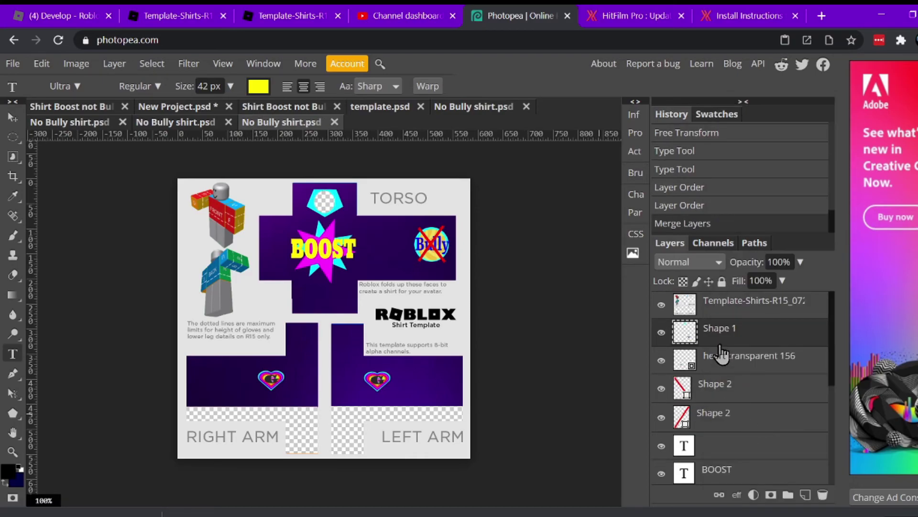
pyautogui.rightClick(723, 335)
pyautogui.click(774, 424)
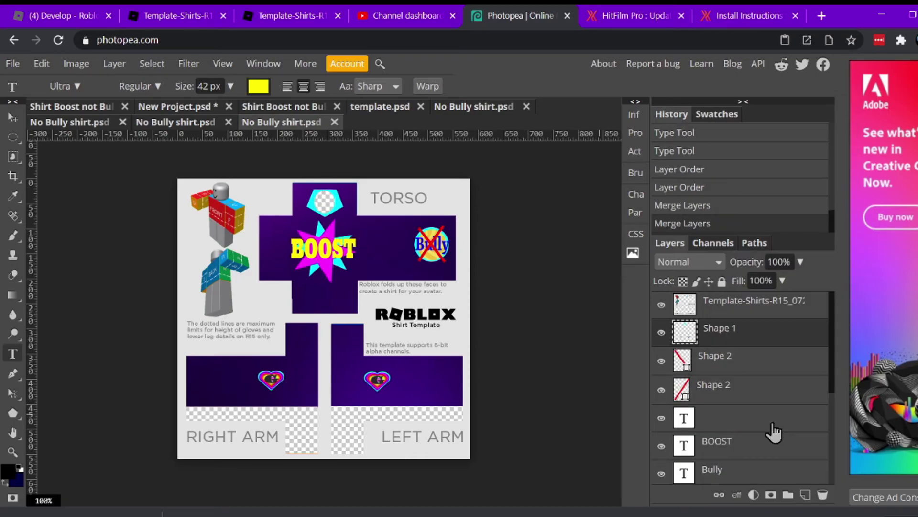
# Step: Merge Shape 1 down with the two red diagonal line layers that cross out "Bully"
pyautogui.rightClick(729, 333)
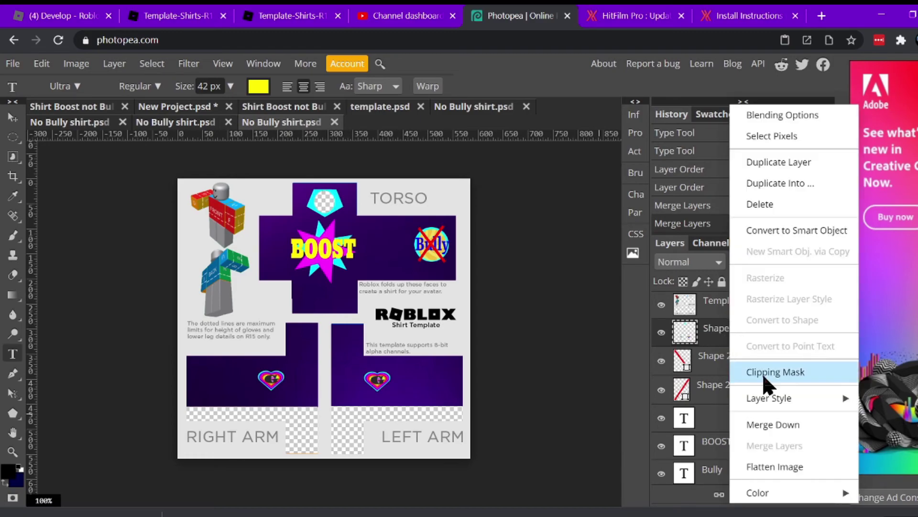
pyautogui.click(773, 424)
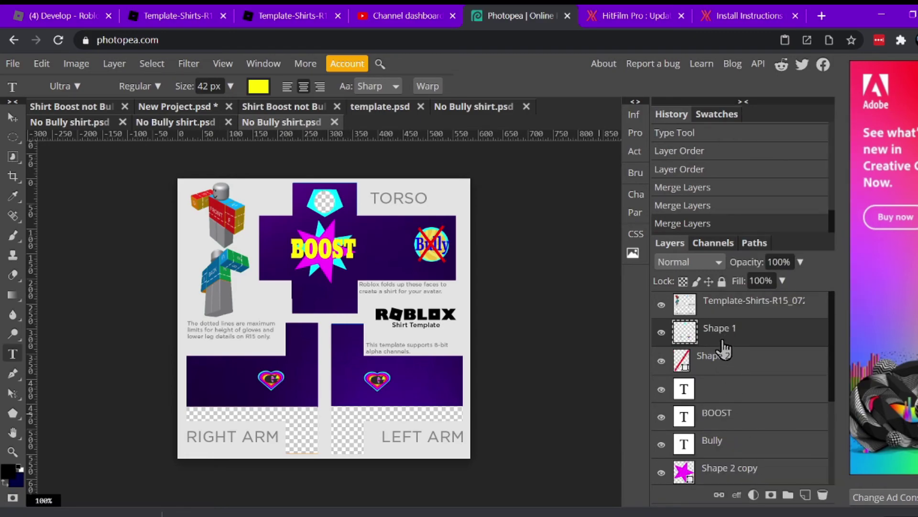
pyautogui.rightClick(722, 341)
pyautogui.click(769, 426)
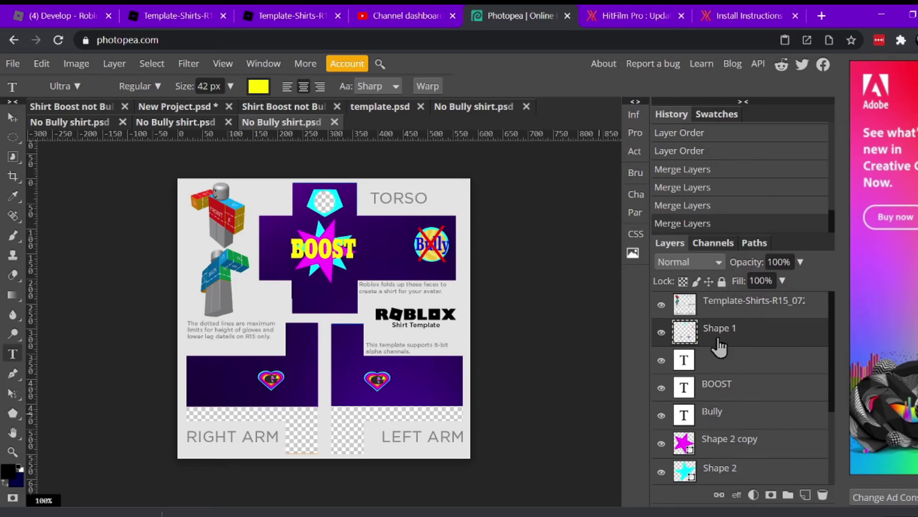
# Step: Merge Shape 1 down with the empty text layer and the "BOOST" and "Bully" text layers
pyautogui.rightClick(720, 342)
pyautogui.click(766, 423)
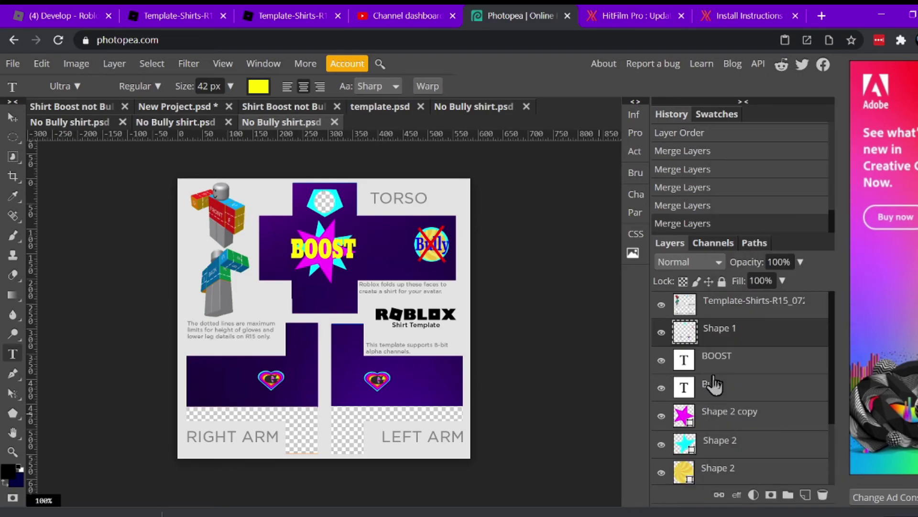
pyautogui.rightClick(721, 335)
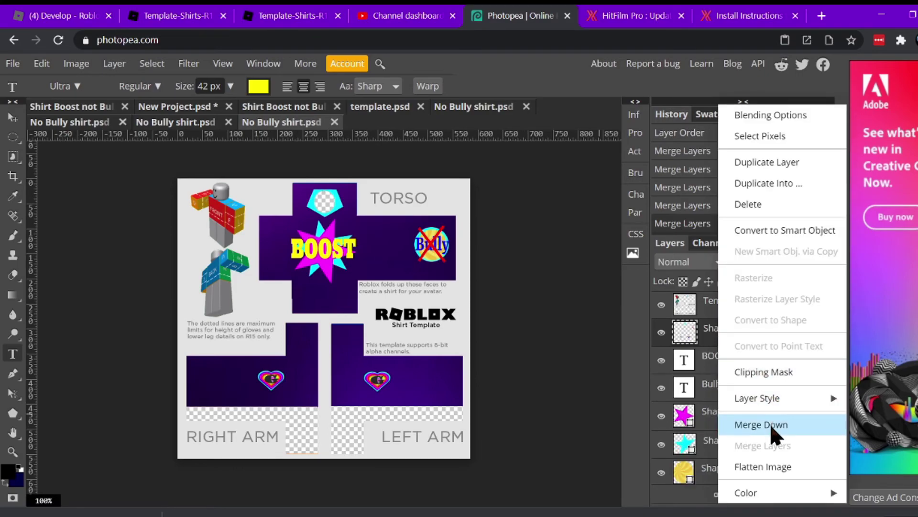
pyautogui.click(770, 423)
pyautogui.rightClick(732, 341)
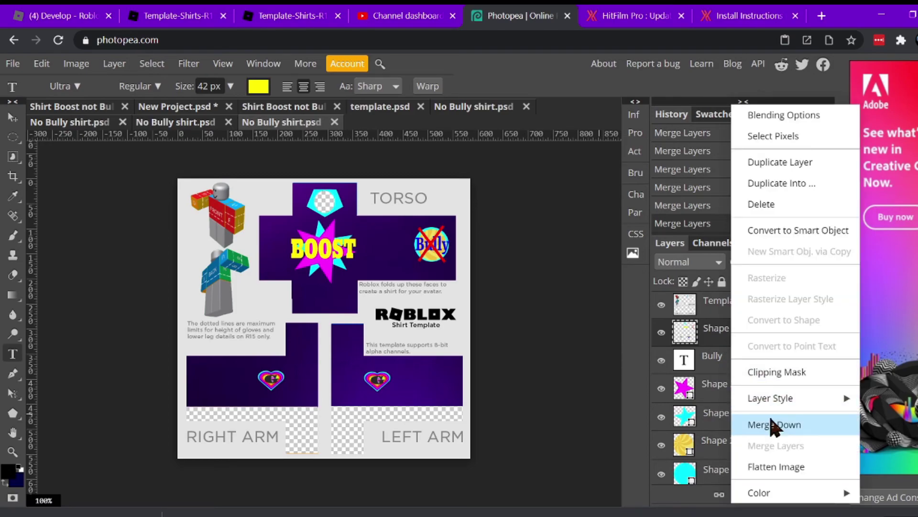
pyautogui.click(775, 425)
# Step: Merge Shape 1 down with the magenta star and cyan star layers
pyautogui.rightClick(733, 335)
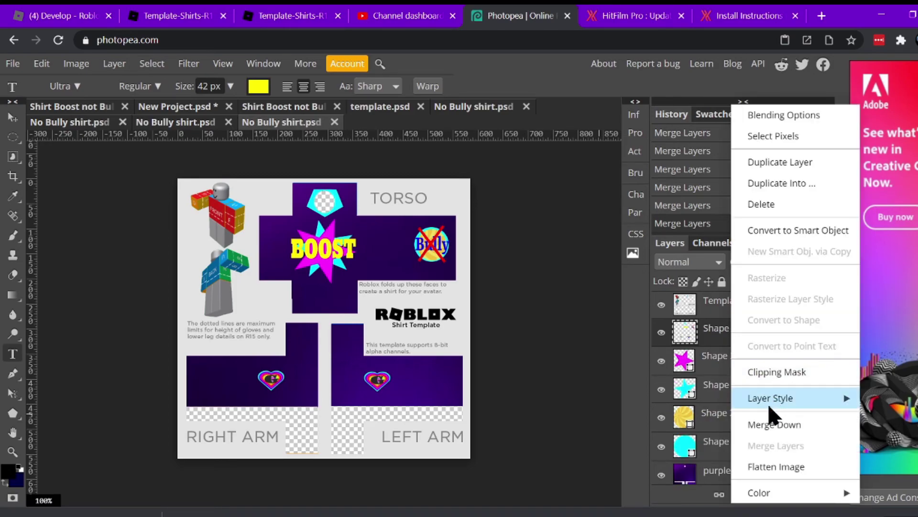
pyautogui.click(778, 424)
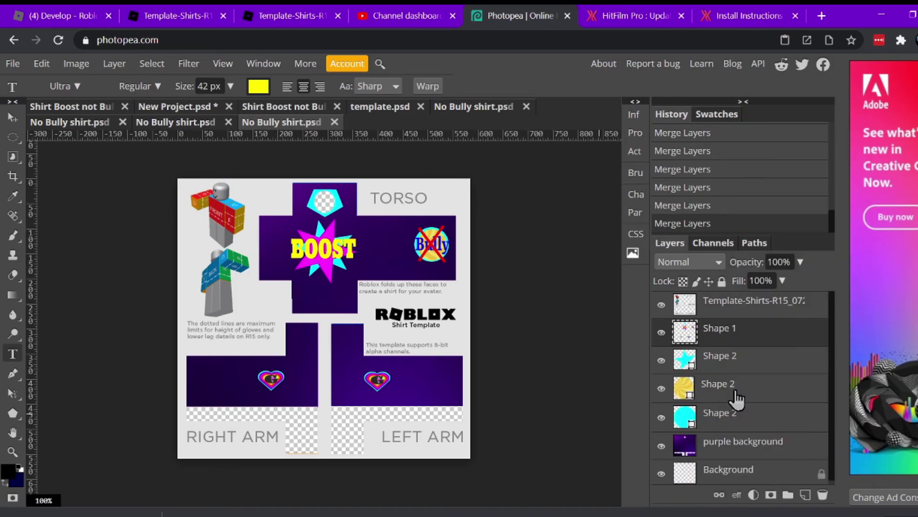
pyautogui.rightClick(730, 341)
pyautogui.click(772, 426)
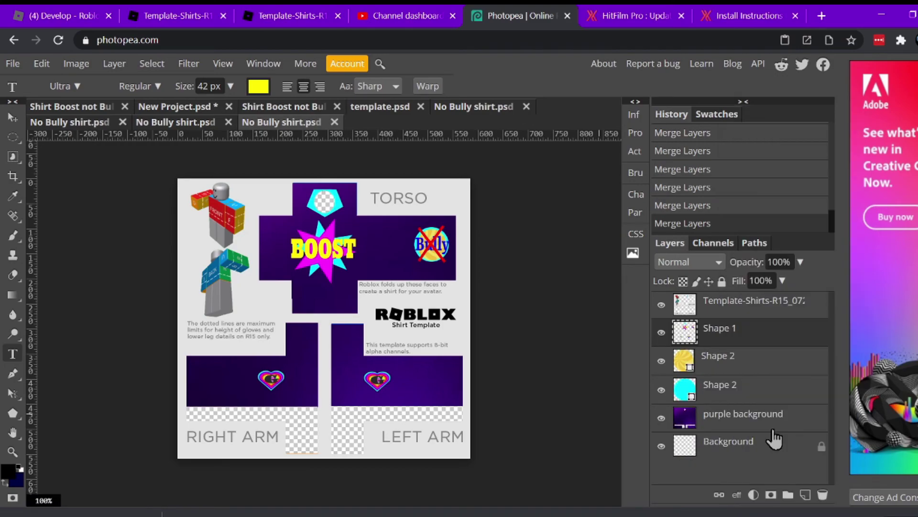
# Step: Merge Shape 1 down with the yellow and cyan Shape 2 layers and the purple background layer
pyautogui.rightClick(731, 348)
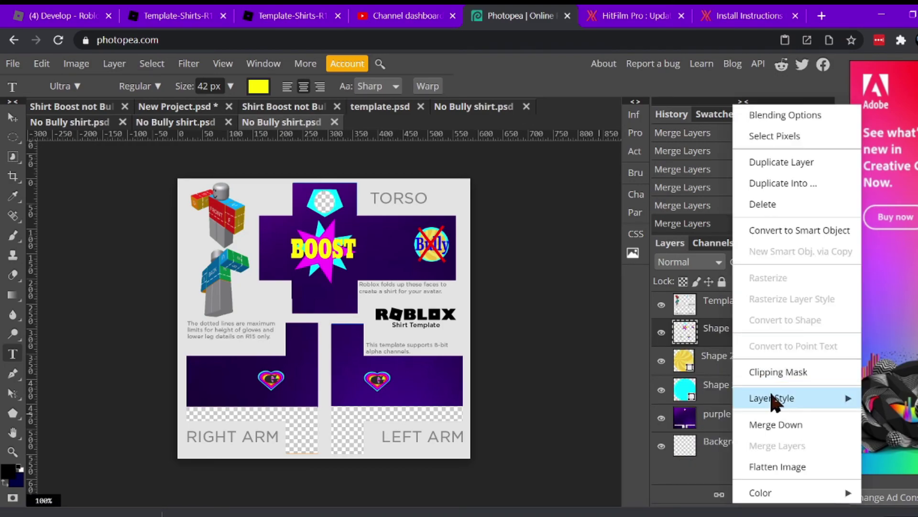
pyautogui.click(776, 426)
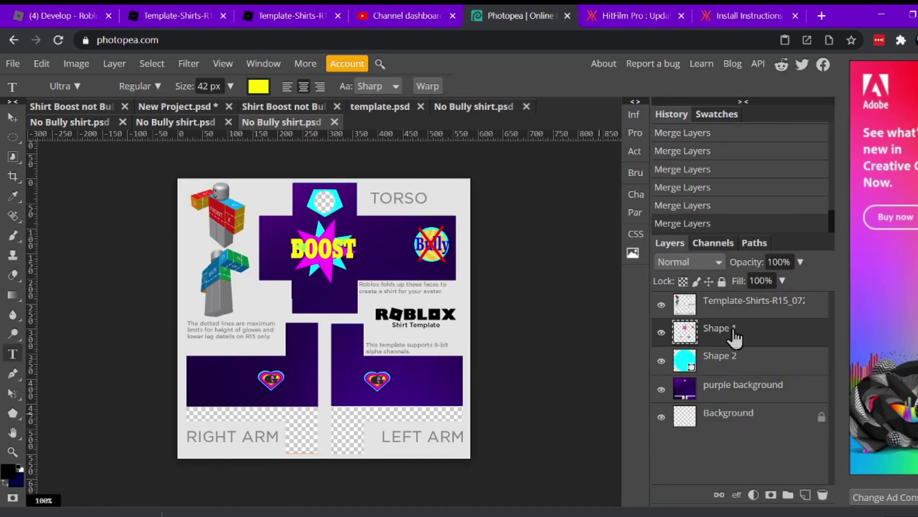
pyautogui.rightClick(735, 338)
pyautogui.click(771, 424)
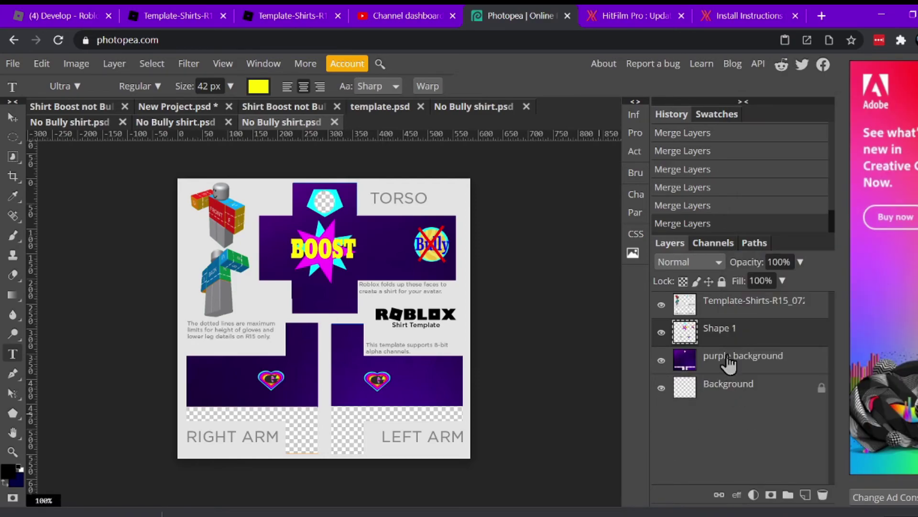
pyautogui.rightClick(724, 340)
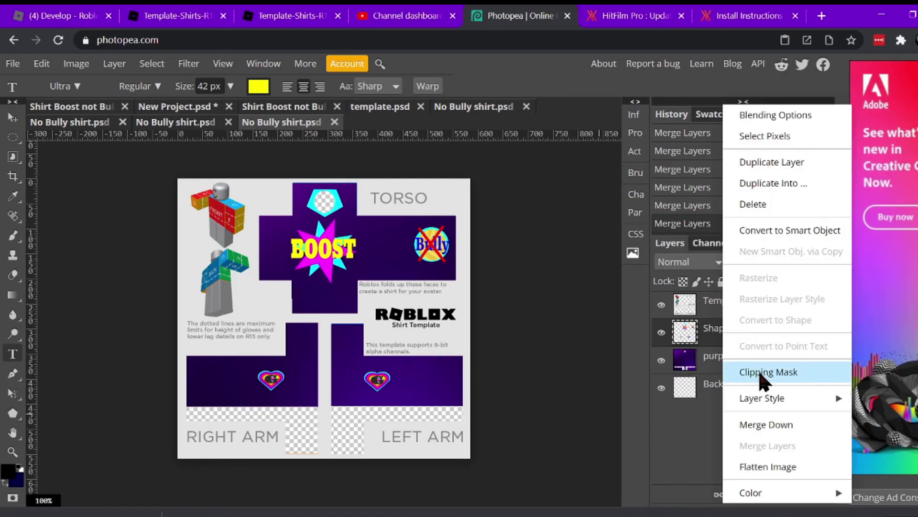
pyautogui.click(771, 427)
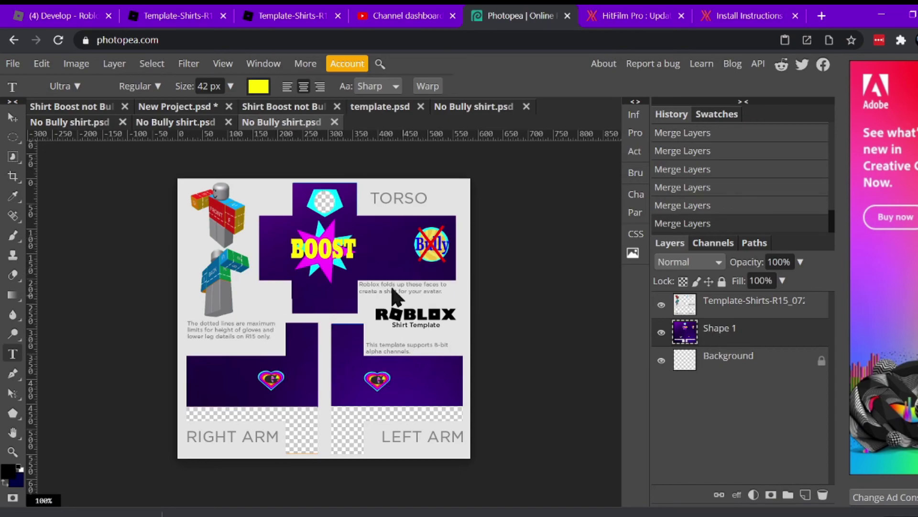
pyautogui.click(560, 355)
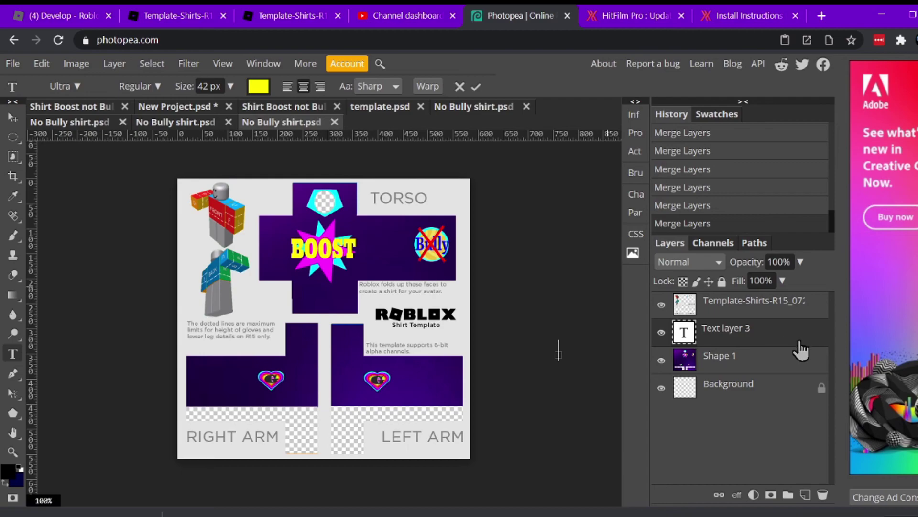
pyautogui.rightClick(743, 339)
pyautogui.click(771, 205)
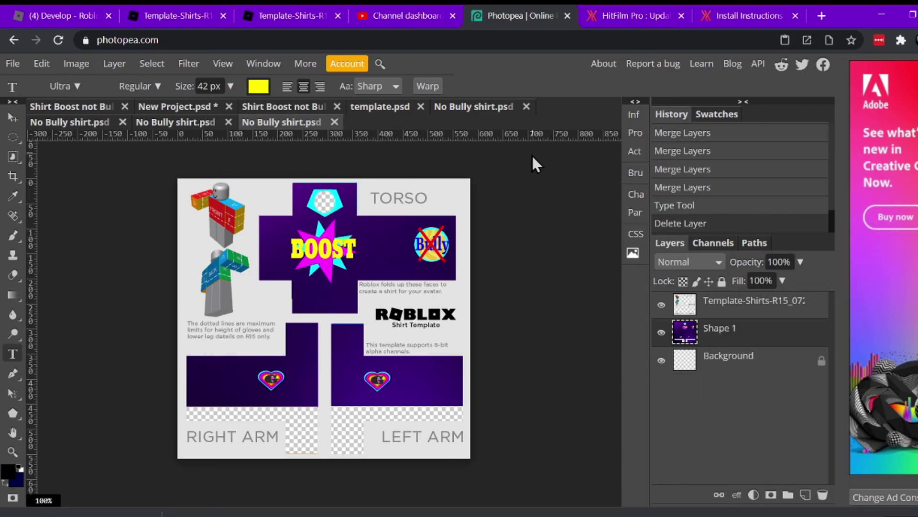
# Step: Save the merged No Bully shirt document as a PSD
pyautogui.click(17, 117)
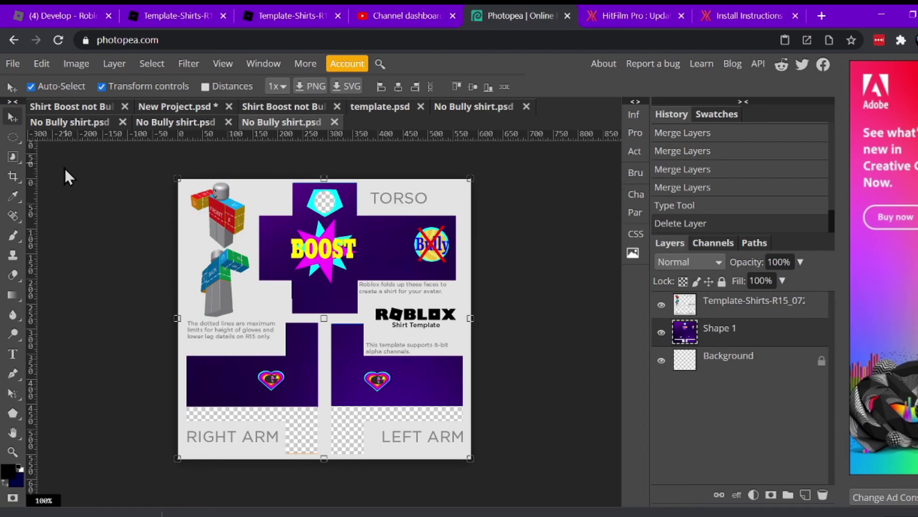
pyautogui.click(13, 66)
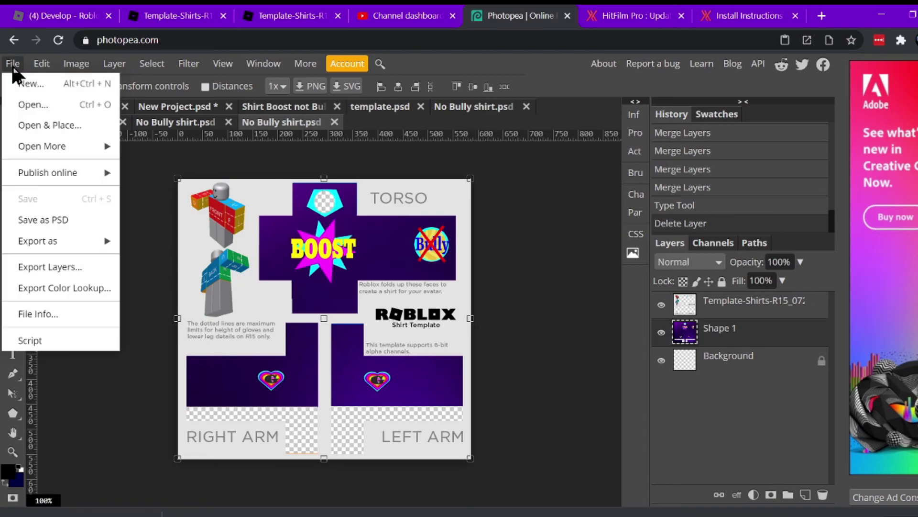
pyautogui.click(56, 219)
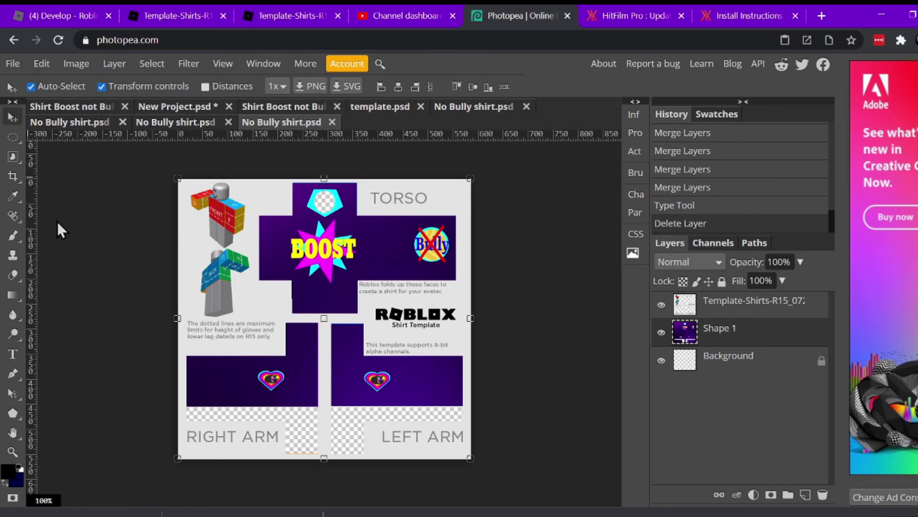
# Step: Export the shirt design as a PNG image and save the file
pyautogui.click(12, 64)
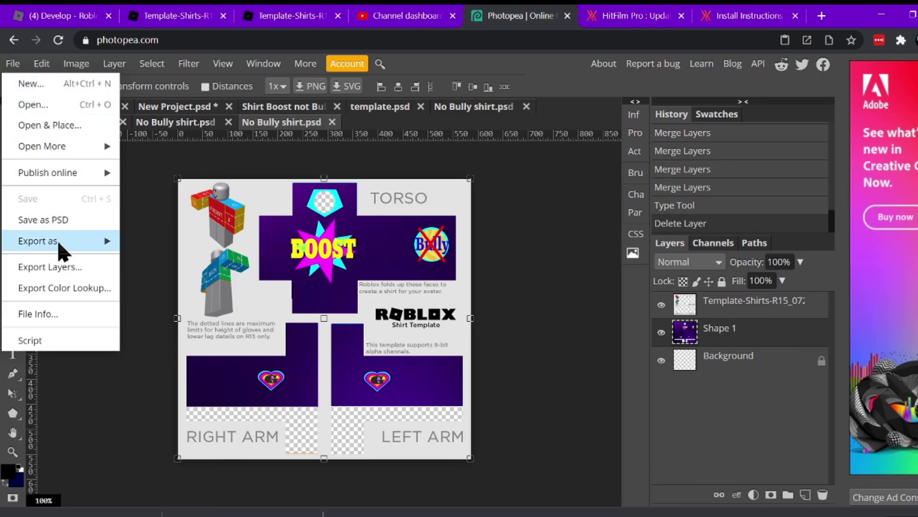
pyautogui.moveTo(58, 241)
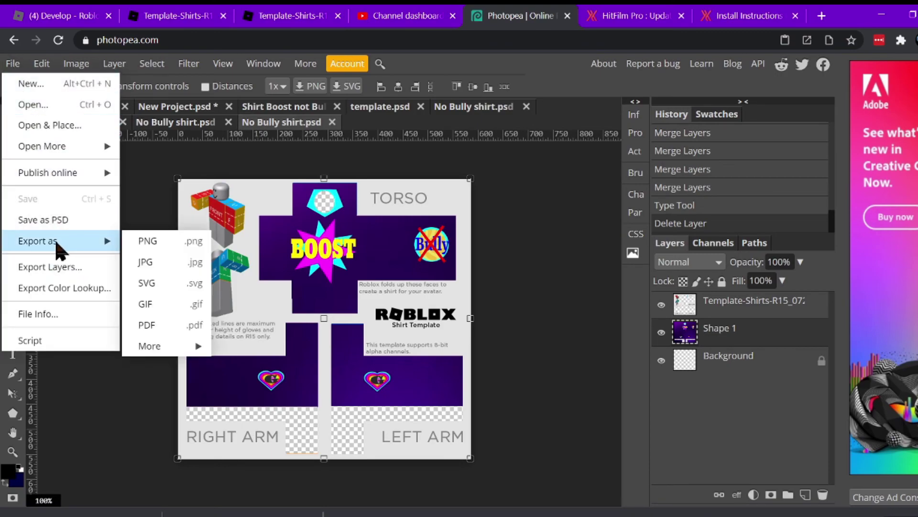
pyautogui.click(143, 242)
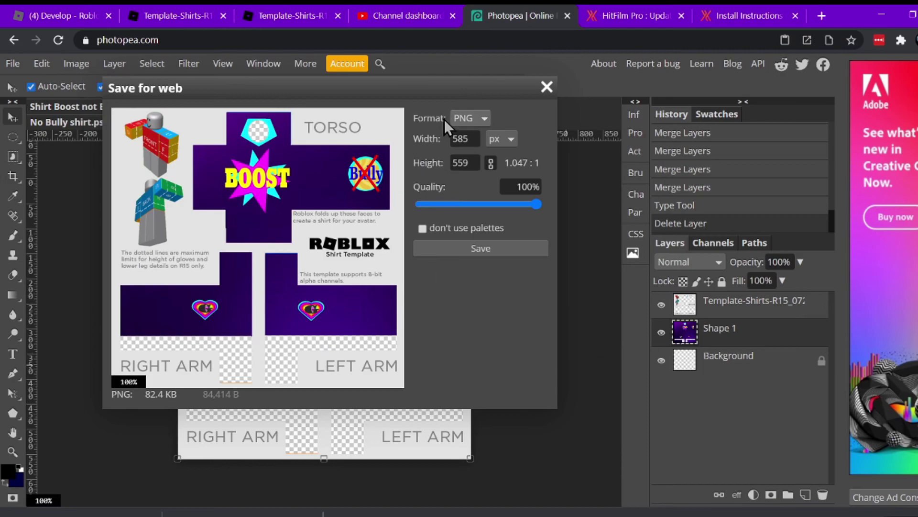
pyautogui.click(492, 246)
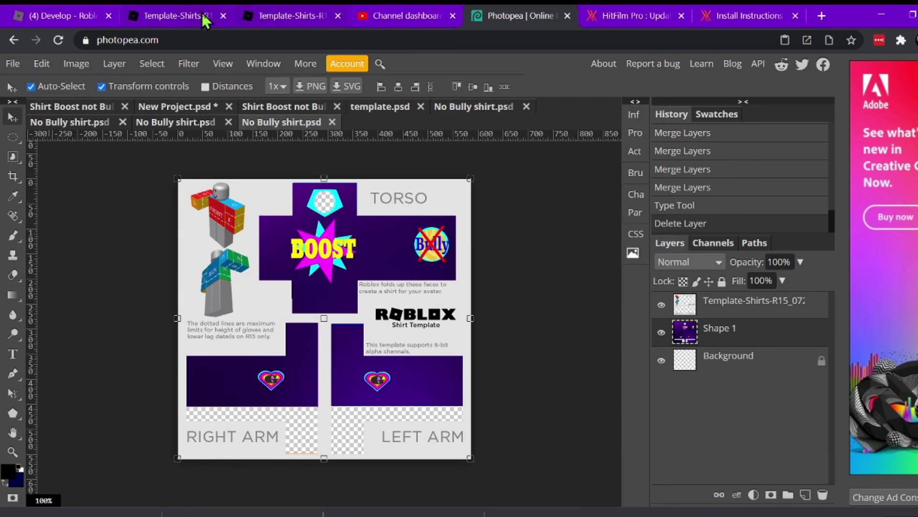
# Step: Switch to the Roblox Create a Shirt page and upload "No Bully shirt.png" as a new shirt named "No Bully shirt"
pyautogui.click(72, 17)
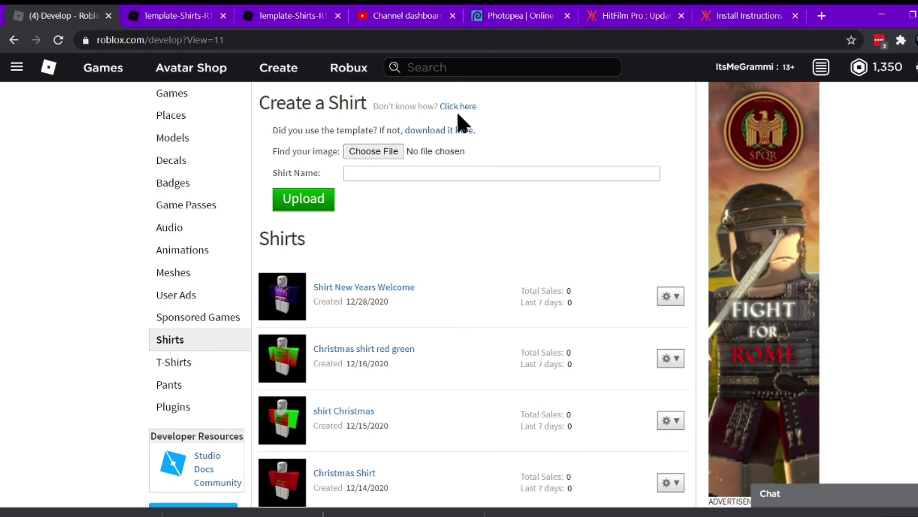
pyautogui.click(360, 150)
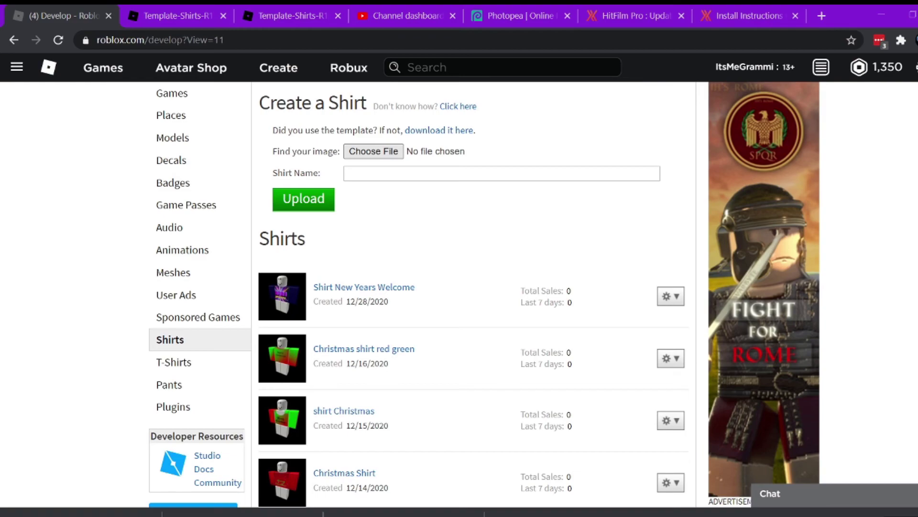
pyautogui.doubleClick(144, 98)
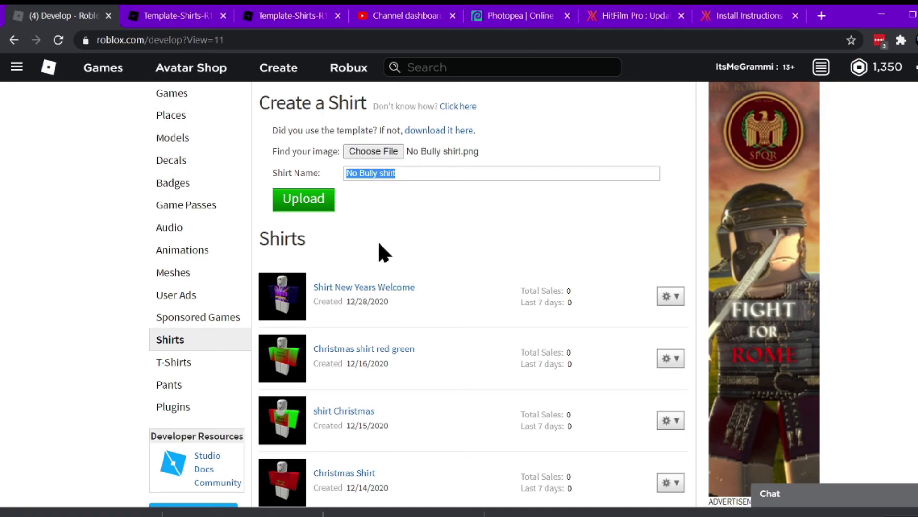
pyautogui.click(317, 200)
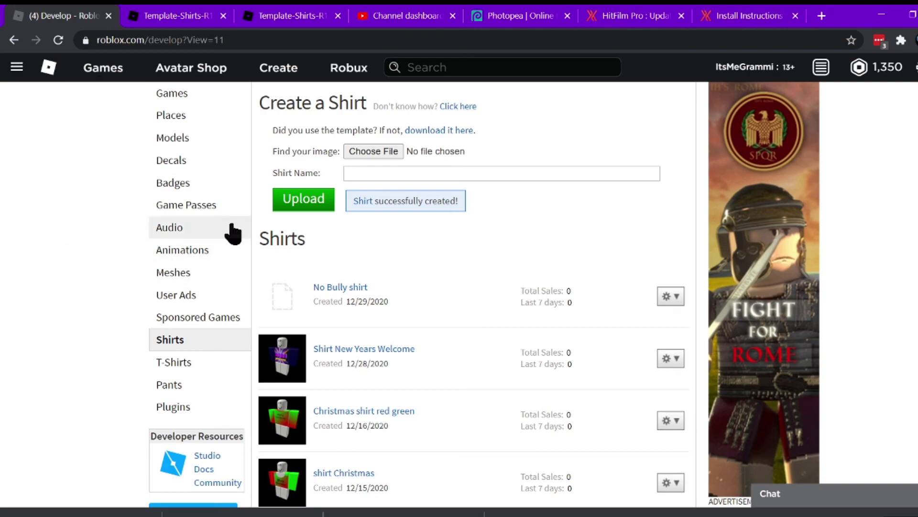
# Step: Put the purple 2021 shirt on the avatar in the Avatar Editor and rotate the preview to inspect its back
pyautogui.click(17, 68)
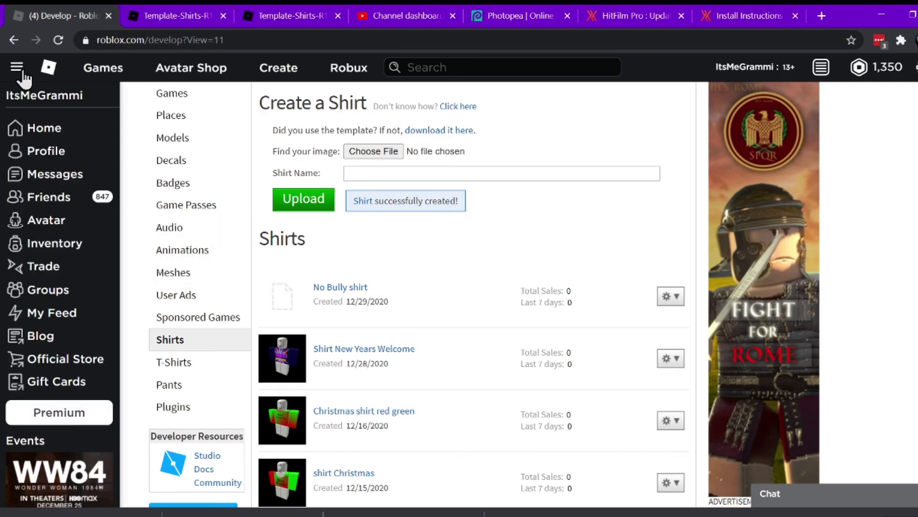
pyautogui.click(51, 223)
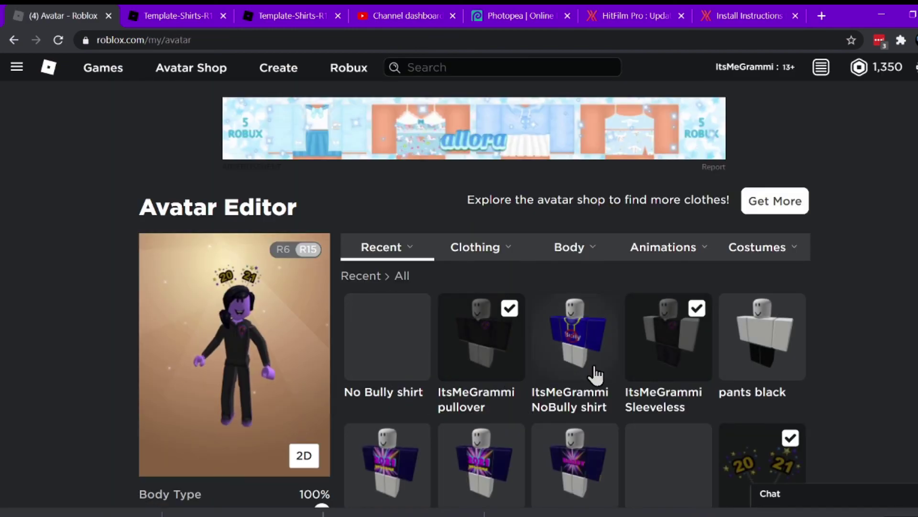
pyautogui.click(386, 474)
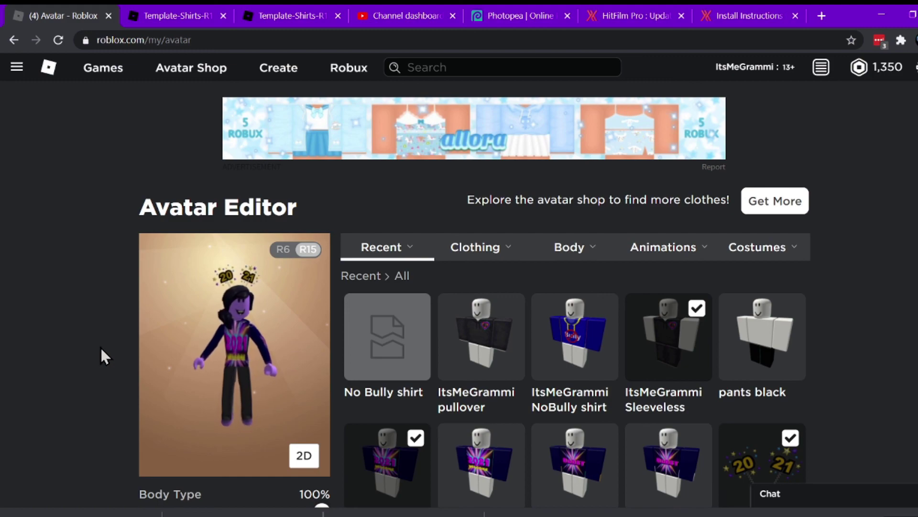
pyautogui.moveTo(165, 349); pyautogui.dragTo(201, 349)
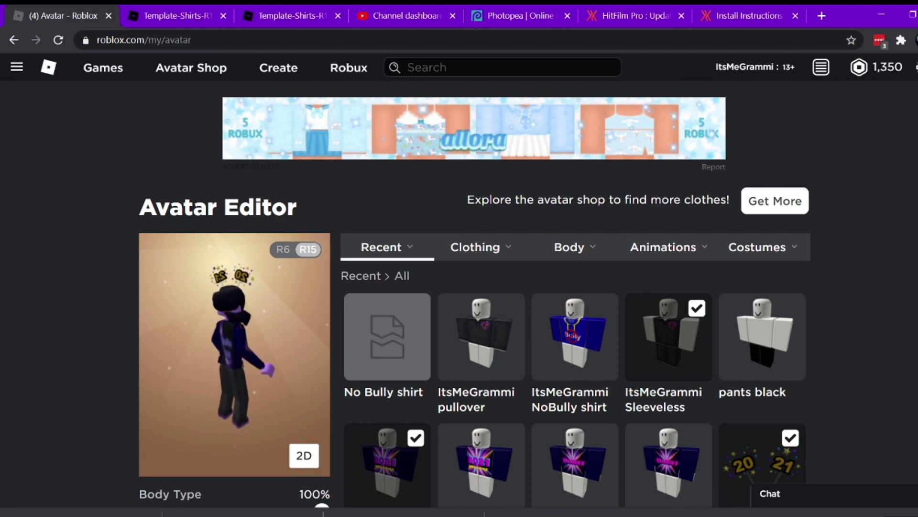